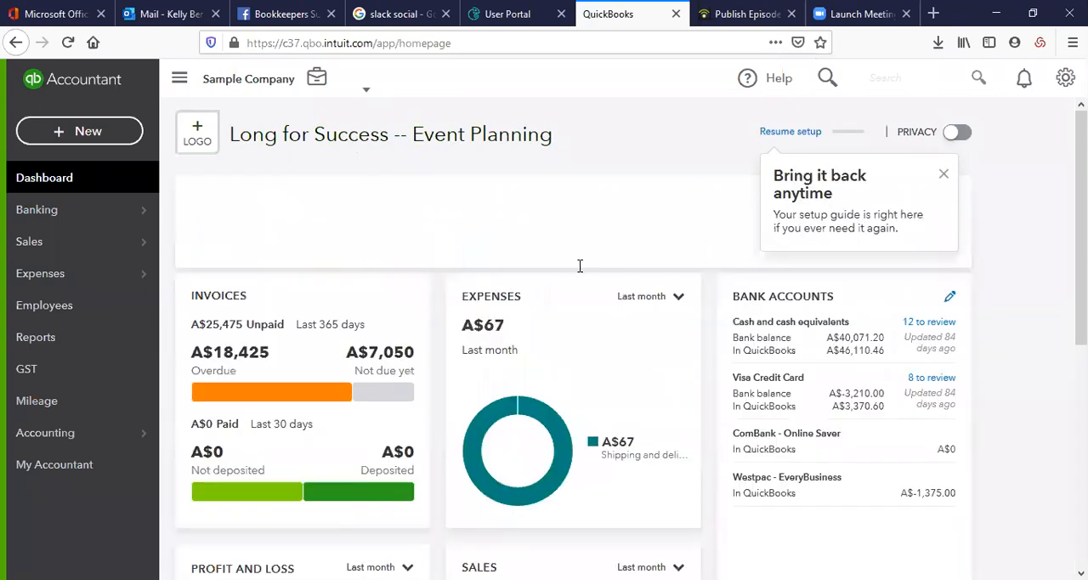
# Dismiss the setup guide tip and set the Sales chart's period to This financial quarter
pyautogui.click(943, 177)
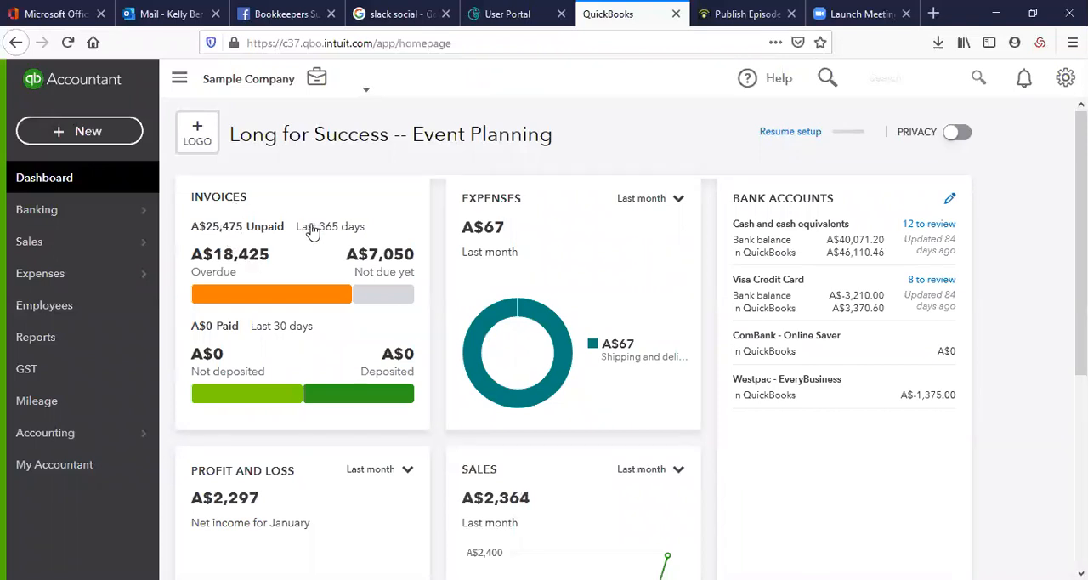
pyautogui.scroll(-2, 306, 246)
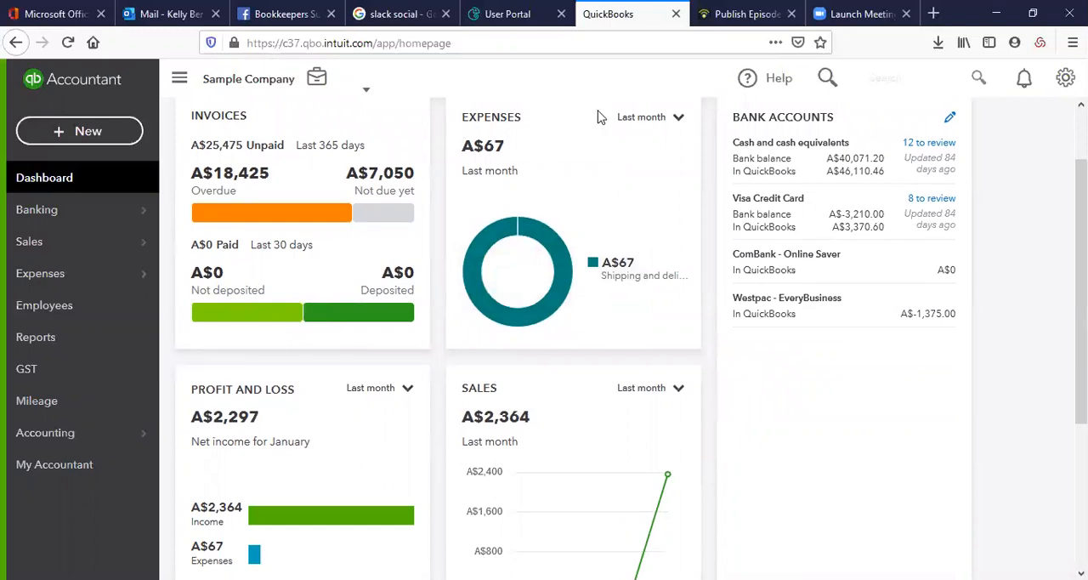
pyautogui.click(659, 119)
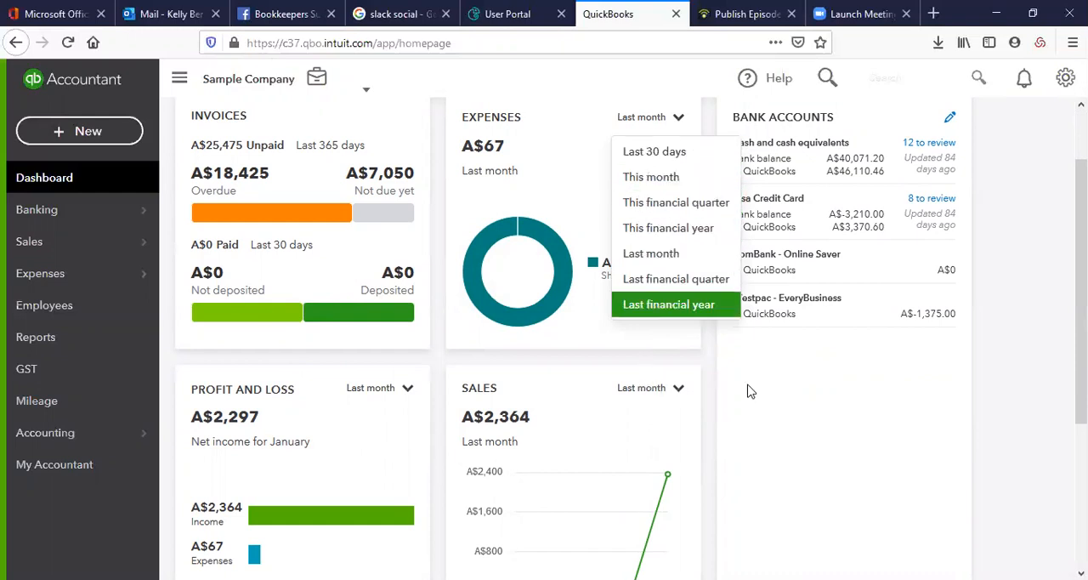
pyautogui.click(681, 388)
pyautogui.click(678, 389)
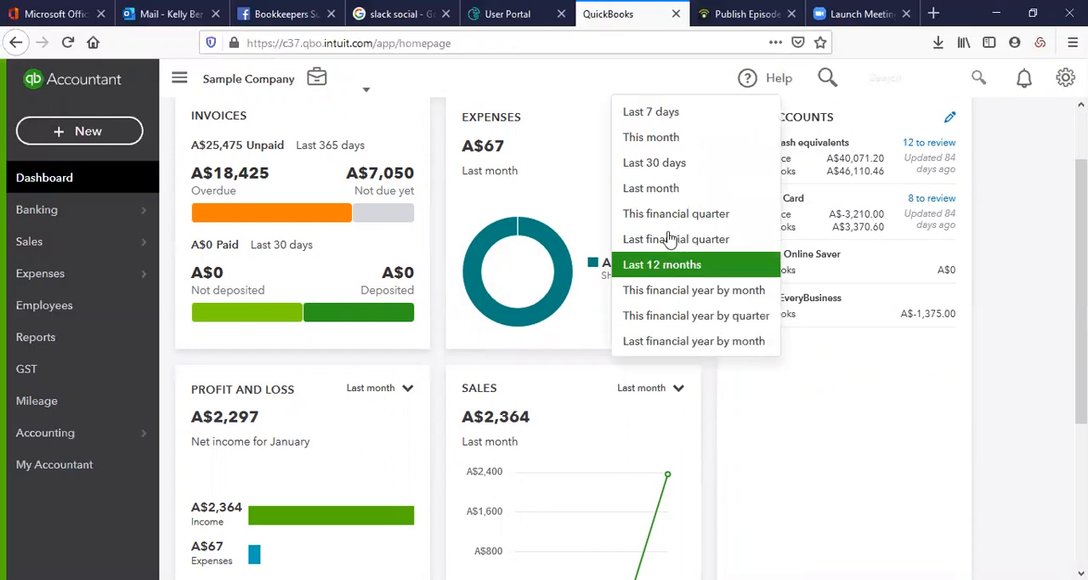
pyautogui.click(665, 223)
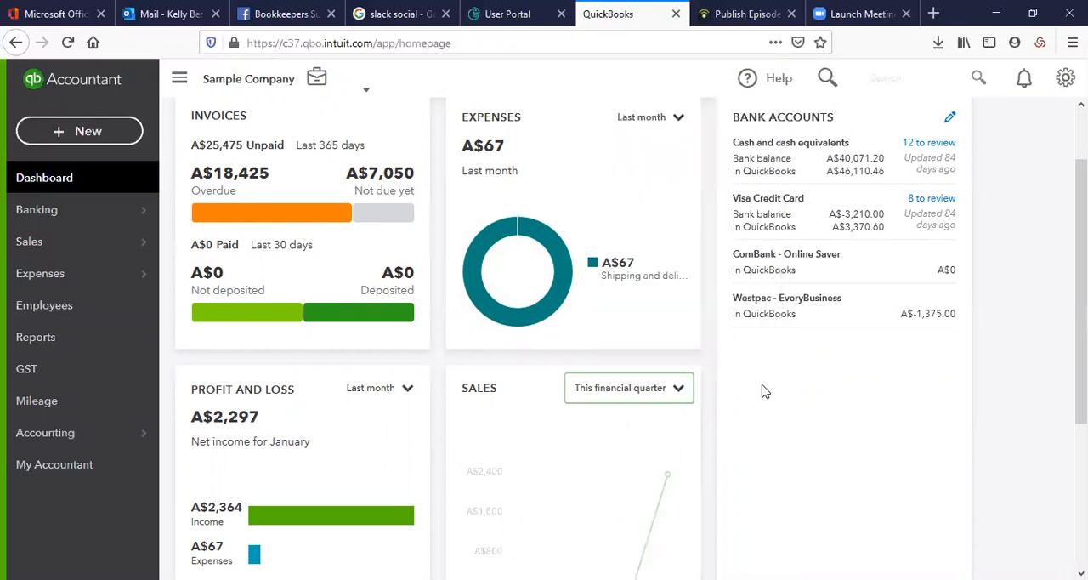
# Set the Sales chart's period to Last financial quarter
pyautogui.scroll(-2, 760, 389)
pyautogui.click(668, 311)
pyautogui.click(668, 311)
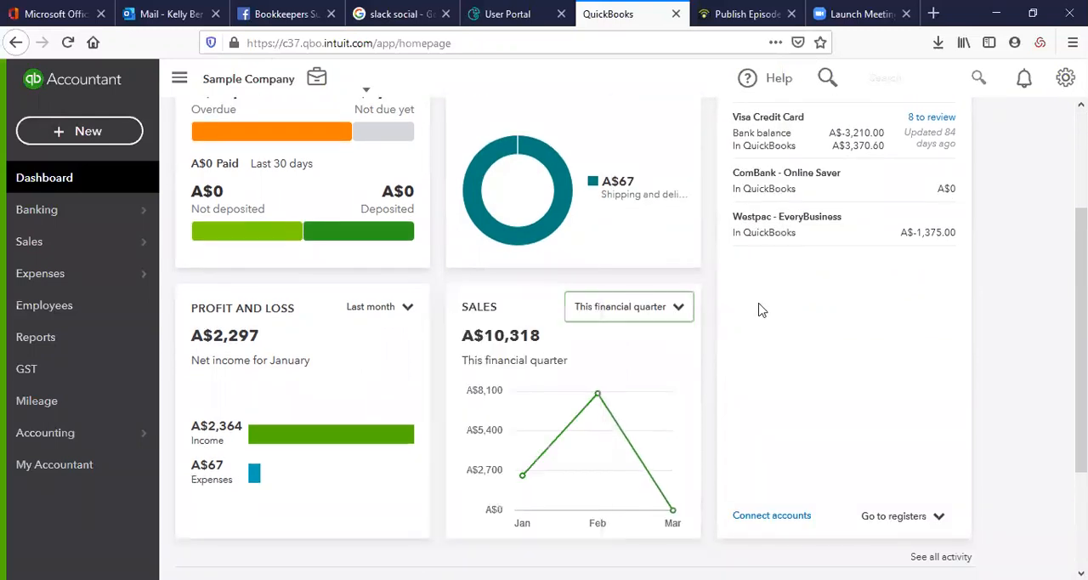
pyautogui.click(663, 318)
pyautogui.click(535, 461)
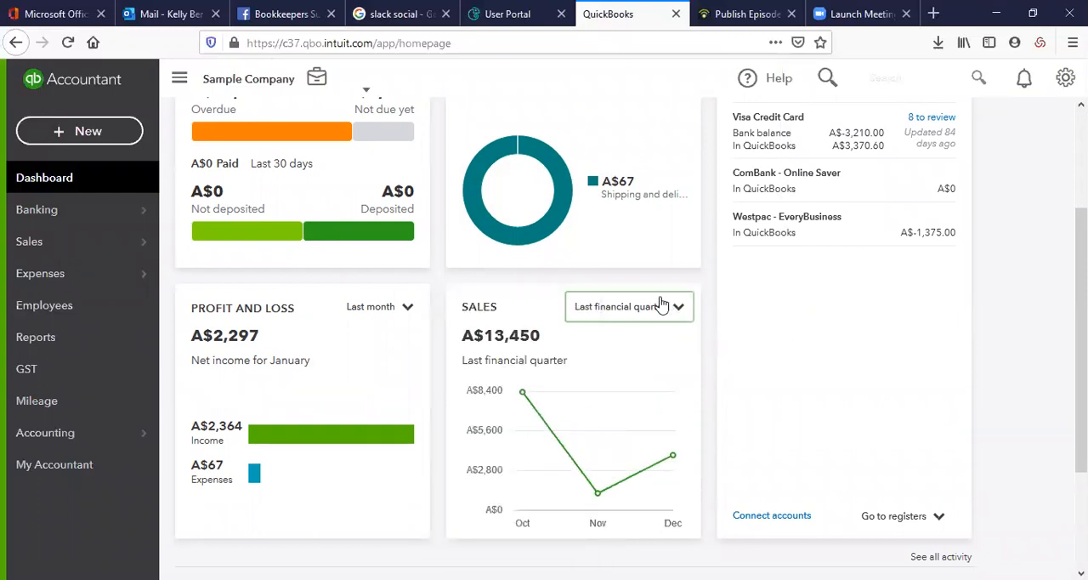
# Set the Profit and Loss period to This financial year and look over the dashboard cards
pyautogui.click(395, 311)
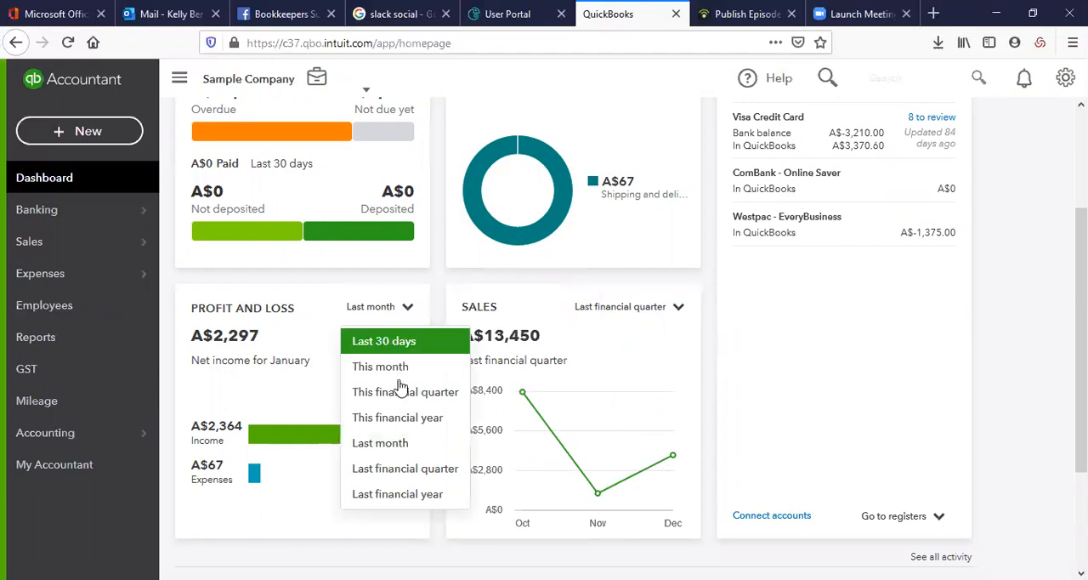
pyautogui.click(408, 417)
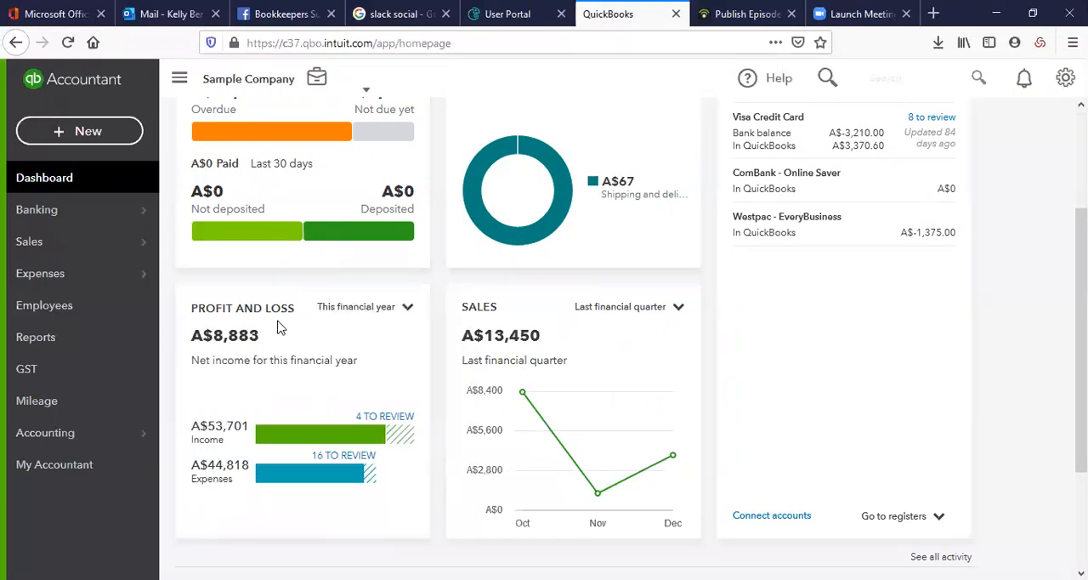
pyautogui.scroll(2, 279, 323)
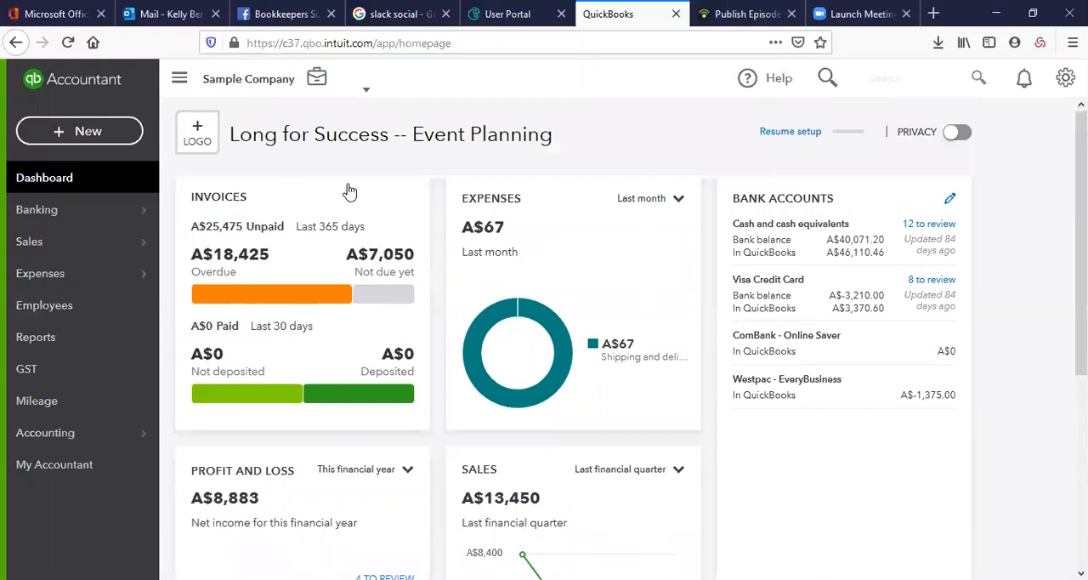
pyautogui.scroll(-3, 298, 457)
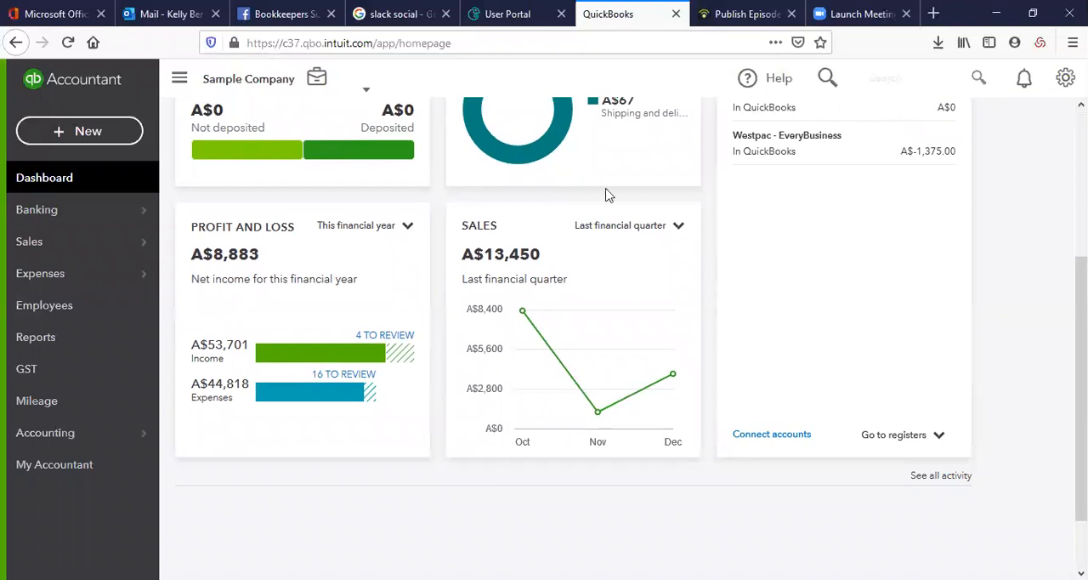
pyautogui.scroll(3, 614, 308)
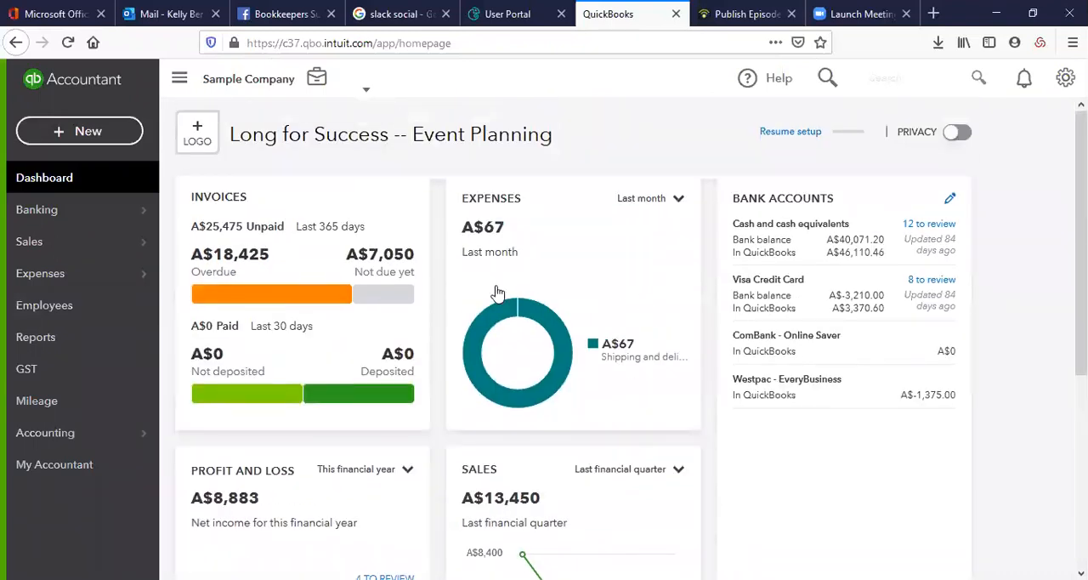
# Open the Cash and cash equivalents account from the dashboard's bank accounts and look through its transactions for review
pyautogui.moveTo(47, 219)
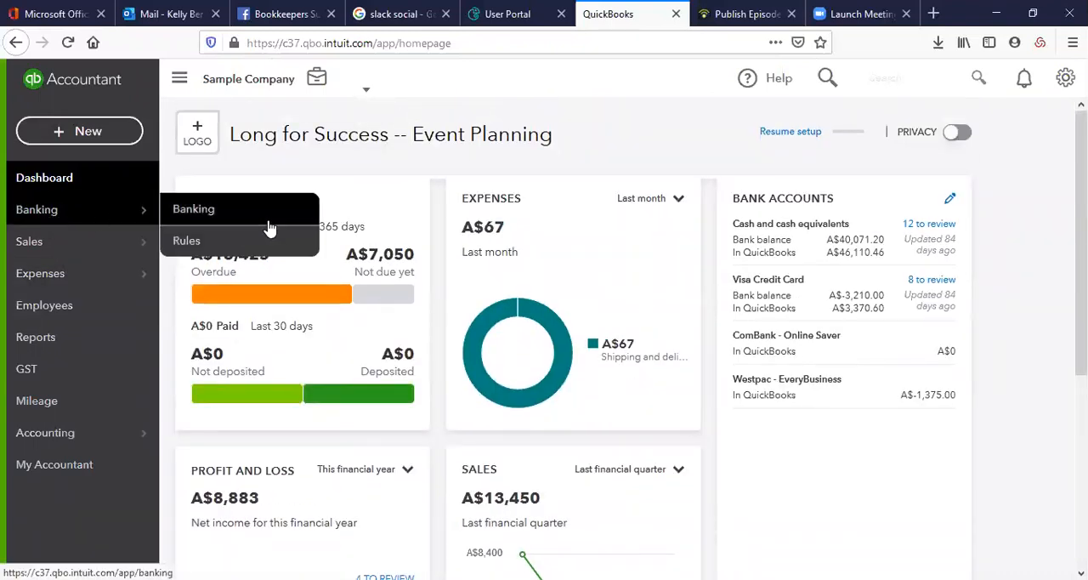
pyautogui.click(857, 238)
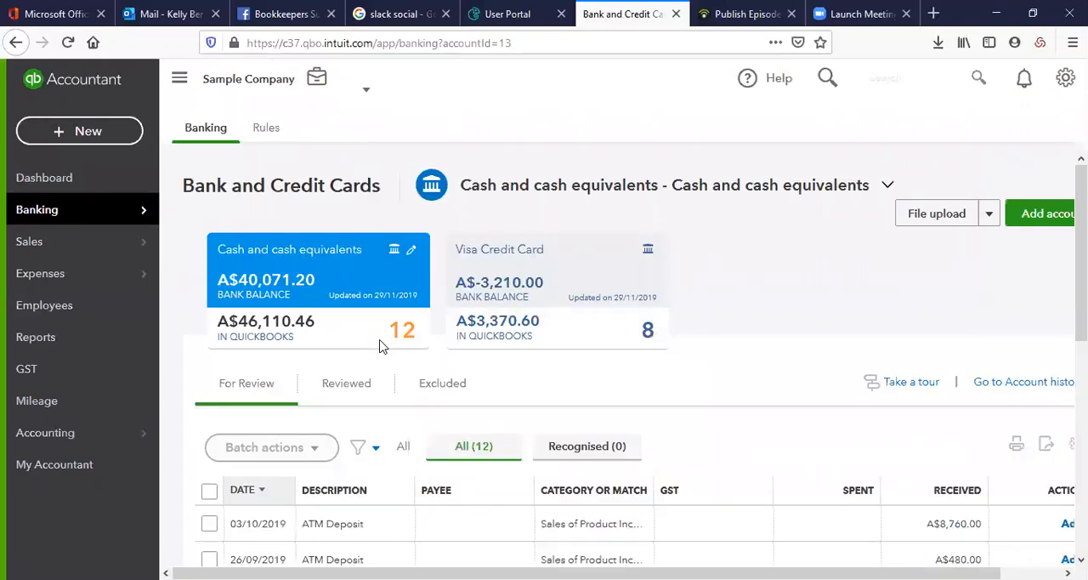
pyautogui.scroll(-3, 381, 342)
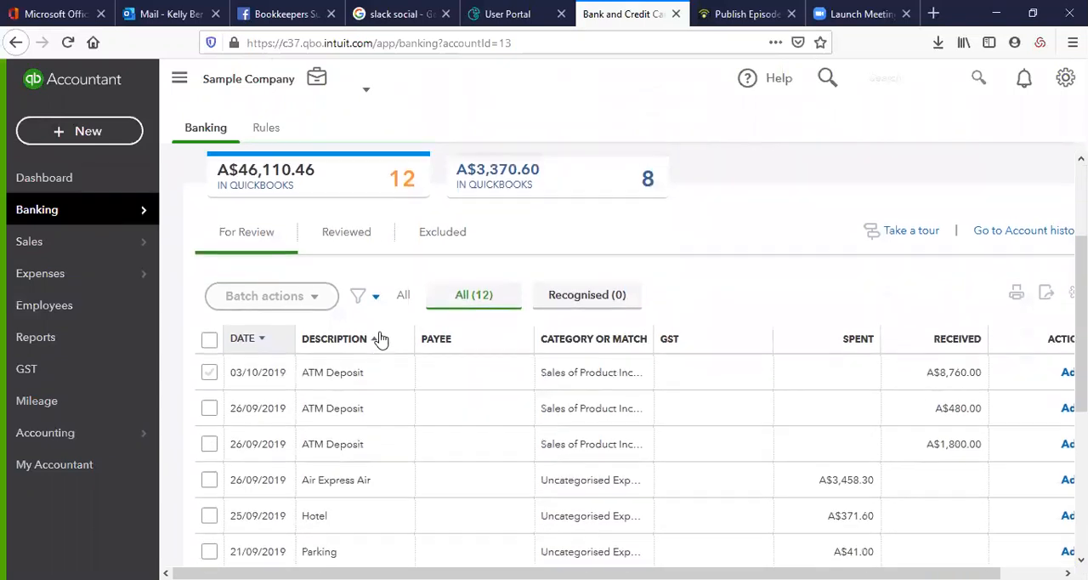
pyautogui.scroll(1, 333, 185)
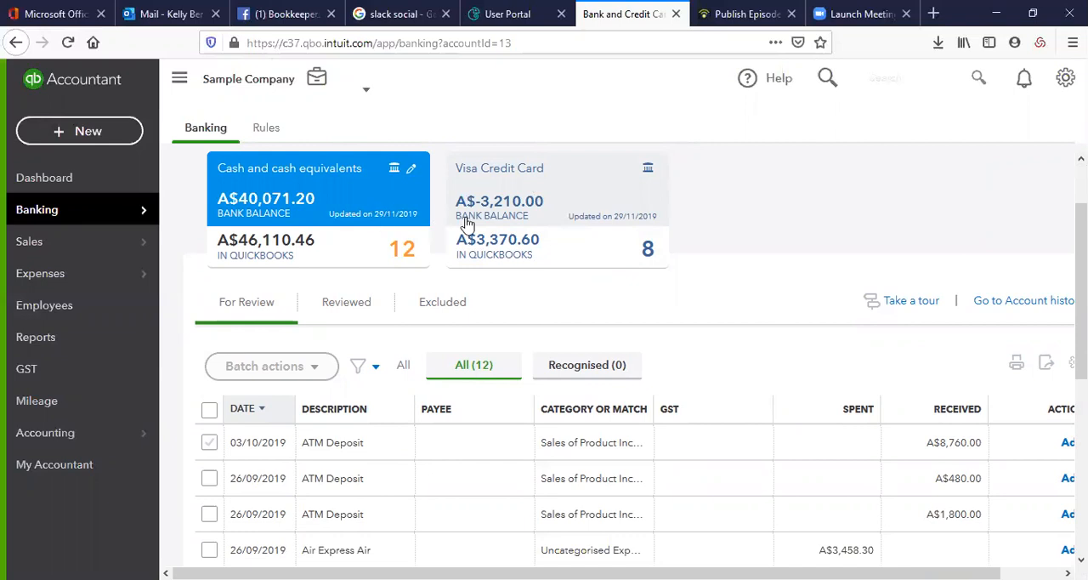
pyautogui.scroll(-3, 466, 223)
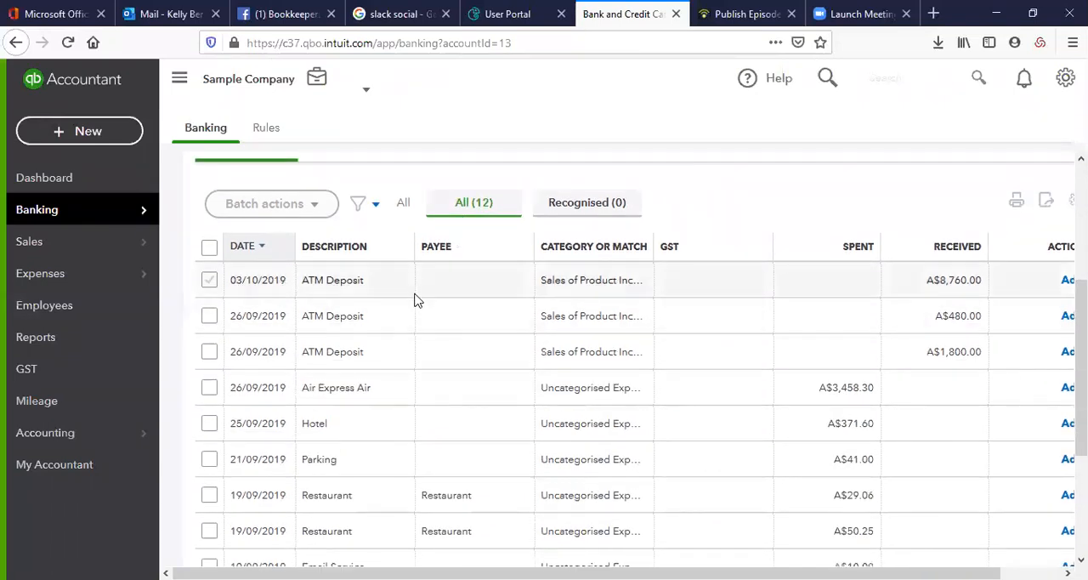
# Sort the transactions for review by Category or Match and widen that column until the full category names fit
pyautogui.click(653, 248)
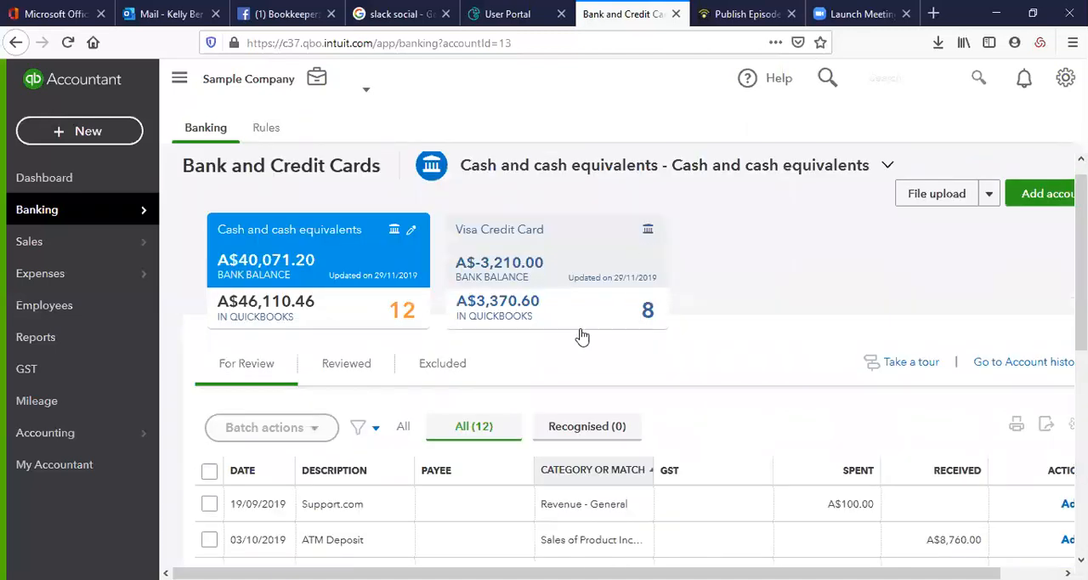
pyautogui.scroll(-3, 667, 340)
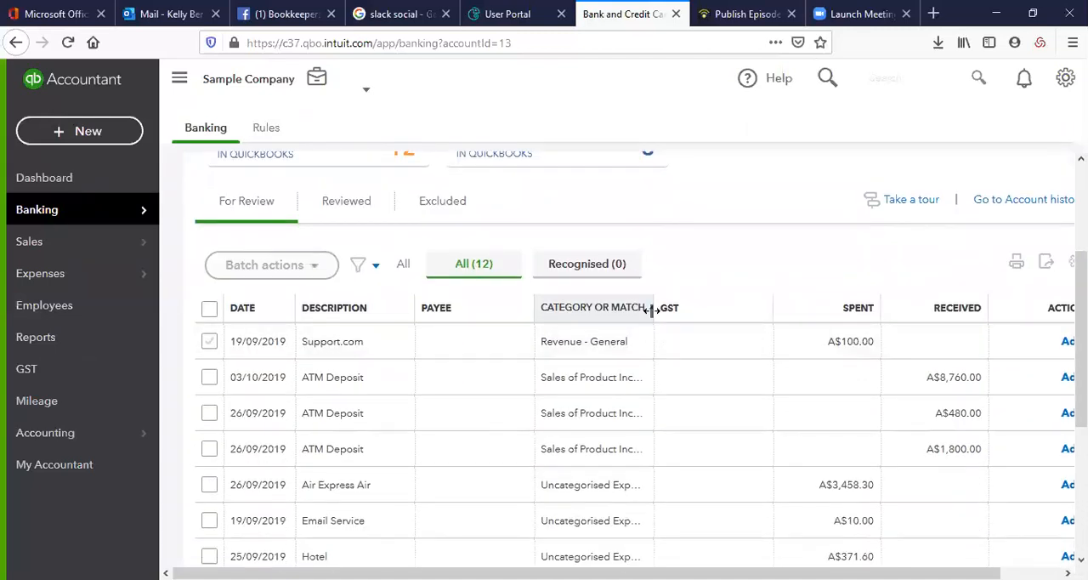
pyautogui.moveTo(672, 312); pyautogui.dragTo(756, 302)
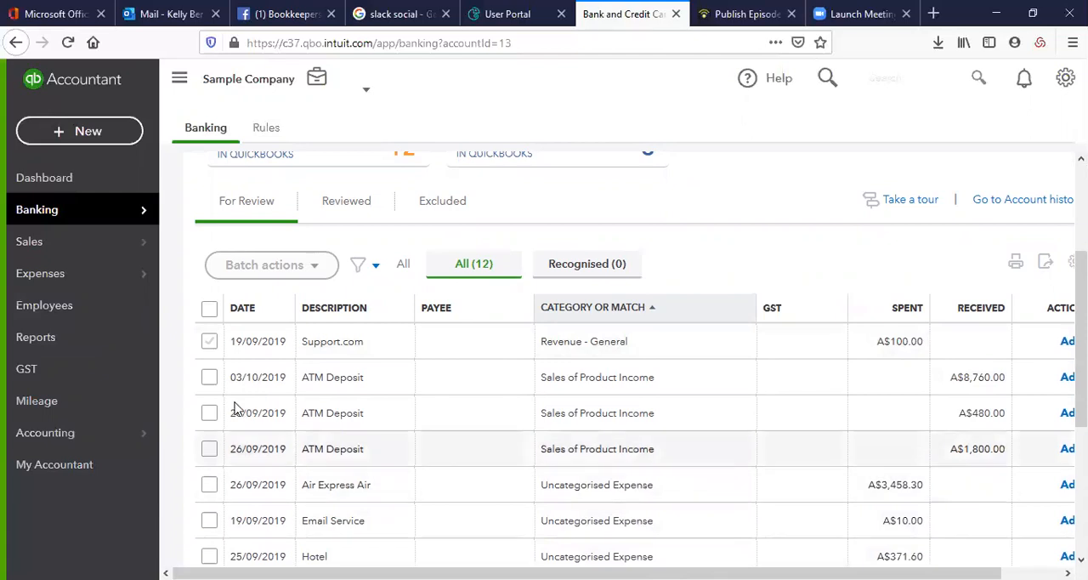
# Expand the Support.com transaction dated 19/09/2019 and examine its bank detail
pyautogui.click(330, 338)
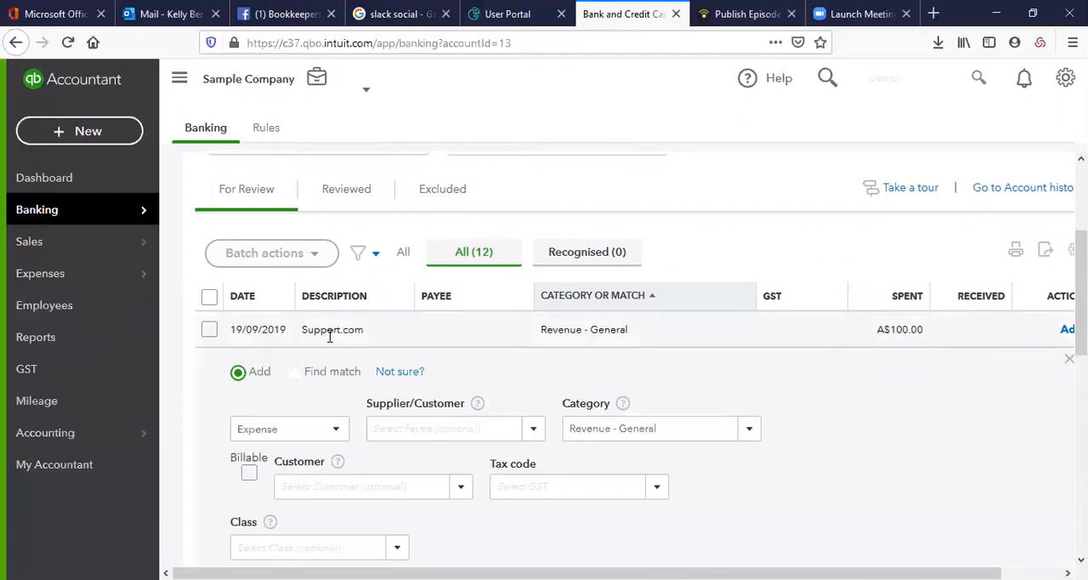
pyautogui.scroll(-3, 340, 346)
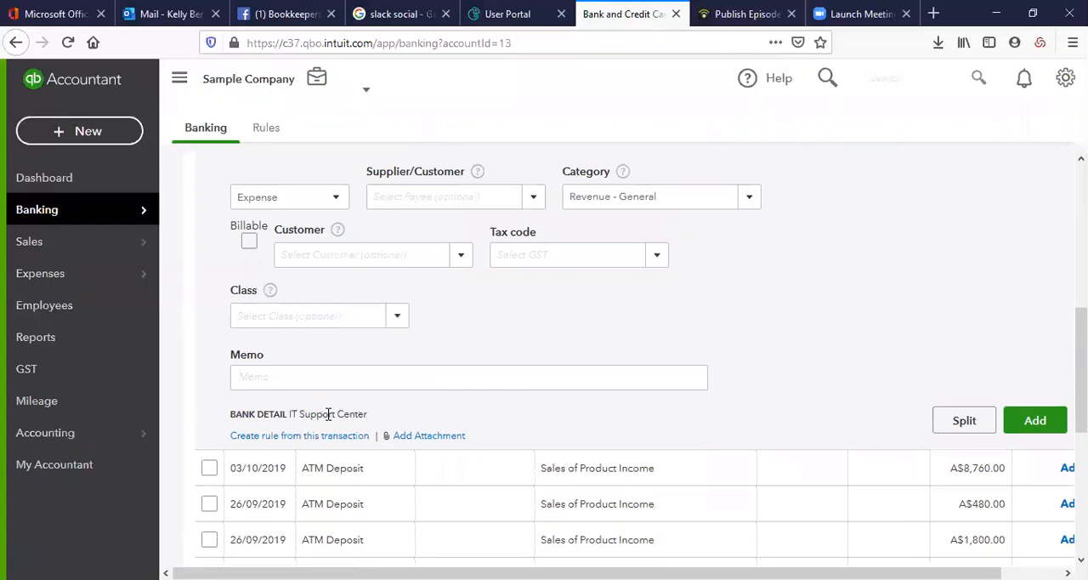
pyautogui.moveTo(368, 414); pyautogui.dragTo(291, 414)
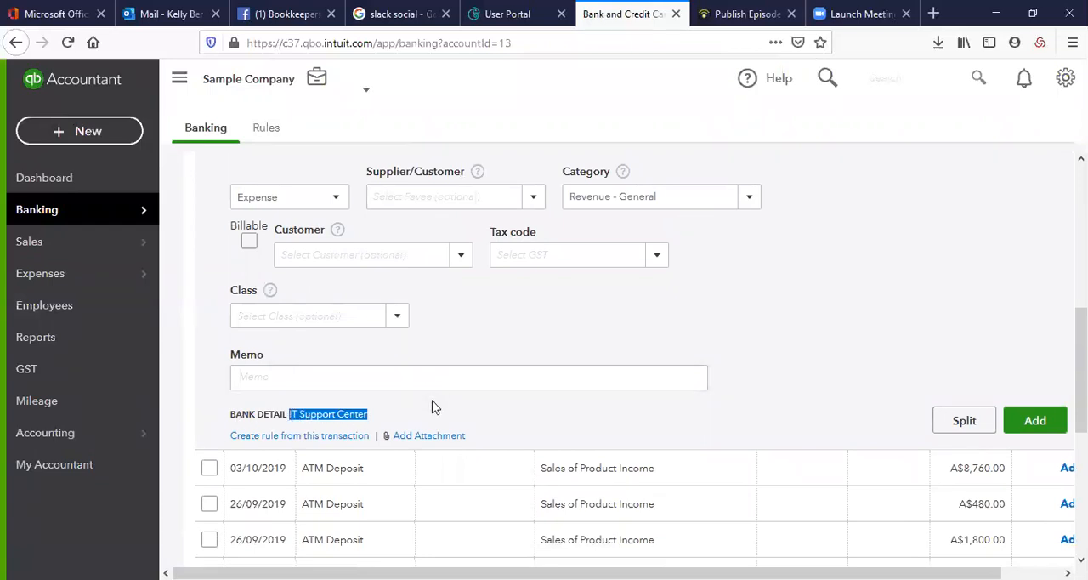
pyautogui.scroll(2, 434, 405)
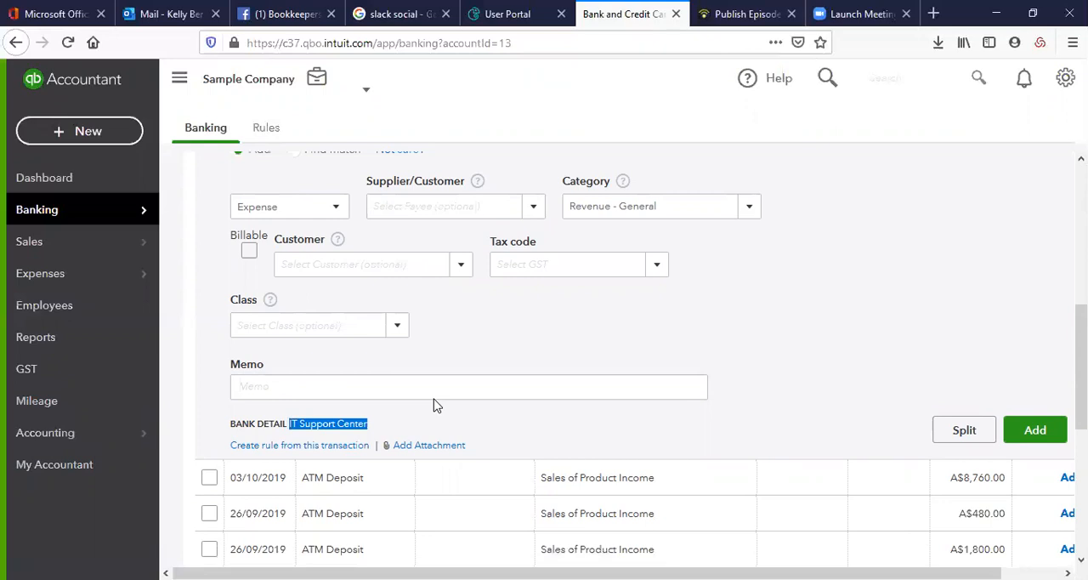
pyautogui.scroll(2, 332, 374)
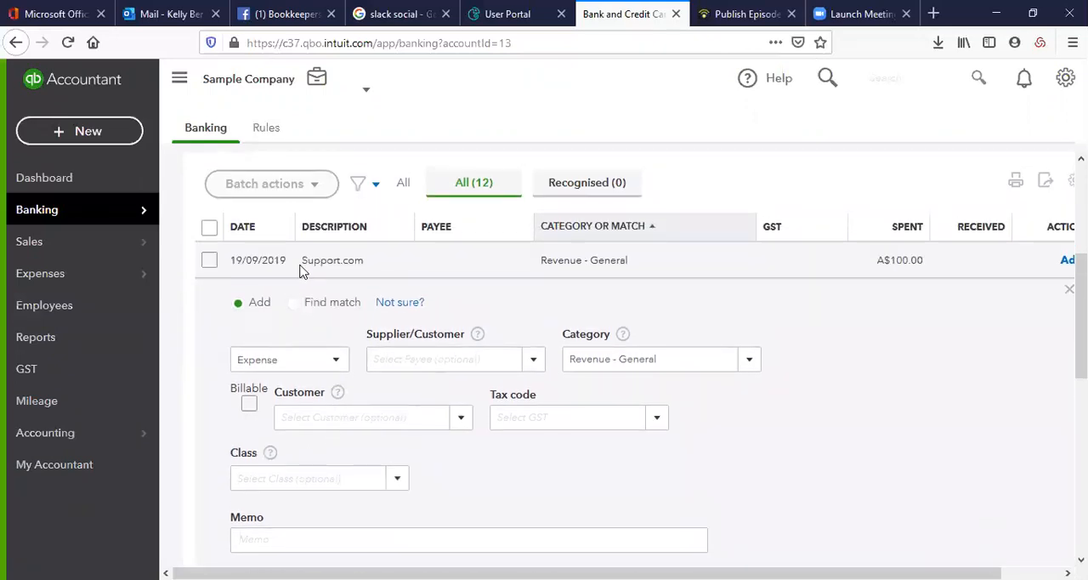
# Keep the Support.com transaction's type as Expense and assign an existing supplier as its payee
pyautogui.click(336, 364)
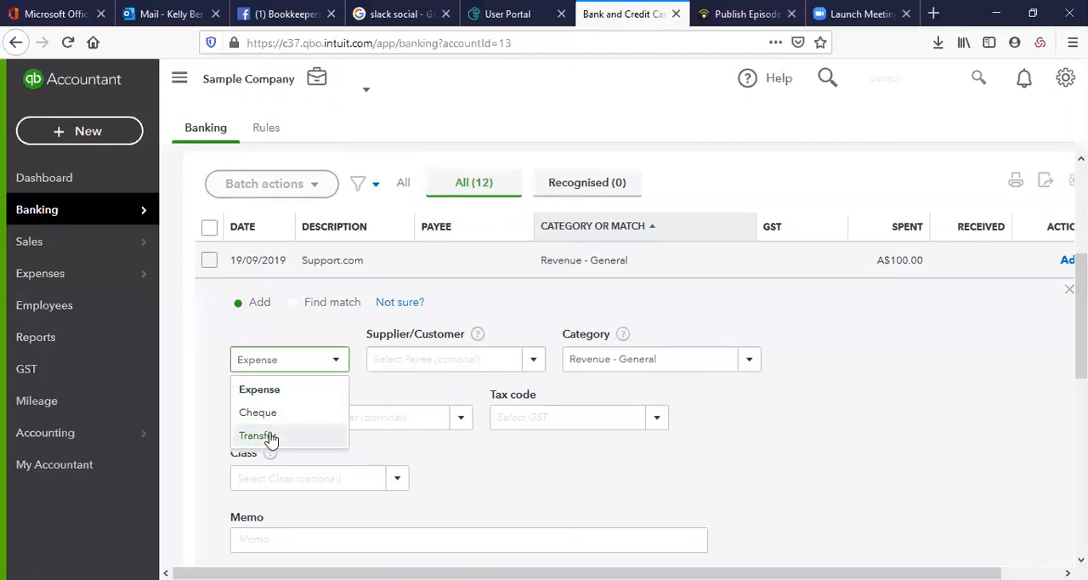
pyautogui.click(268, 398)
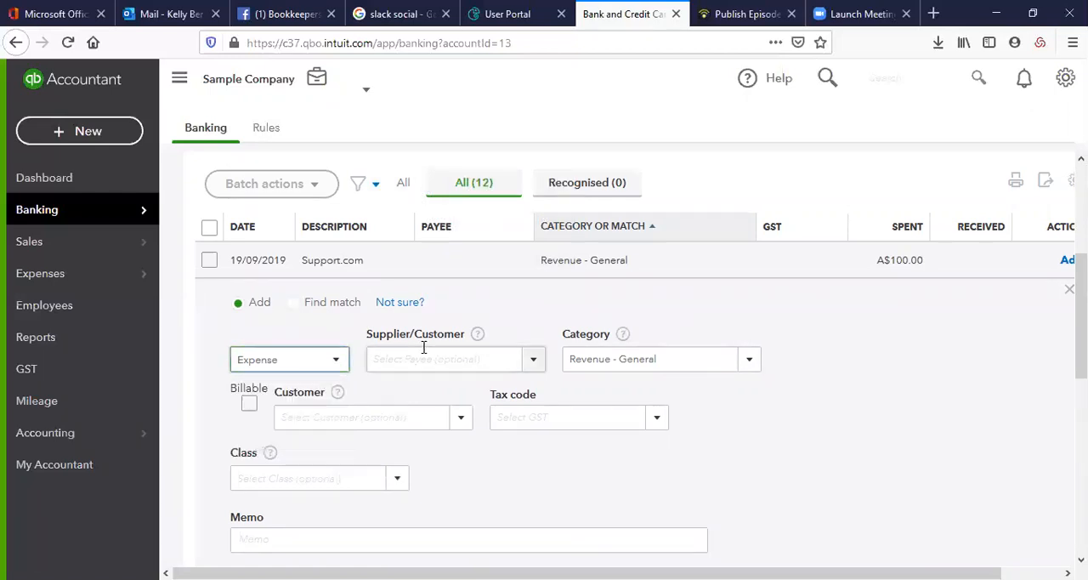
pyautogui.click(532, 359)
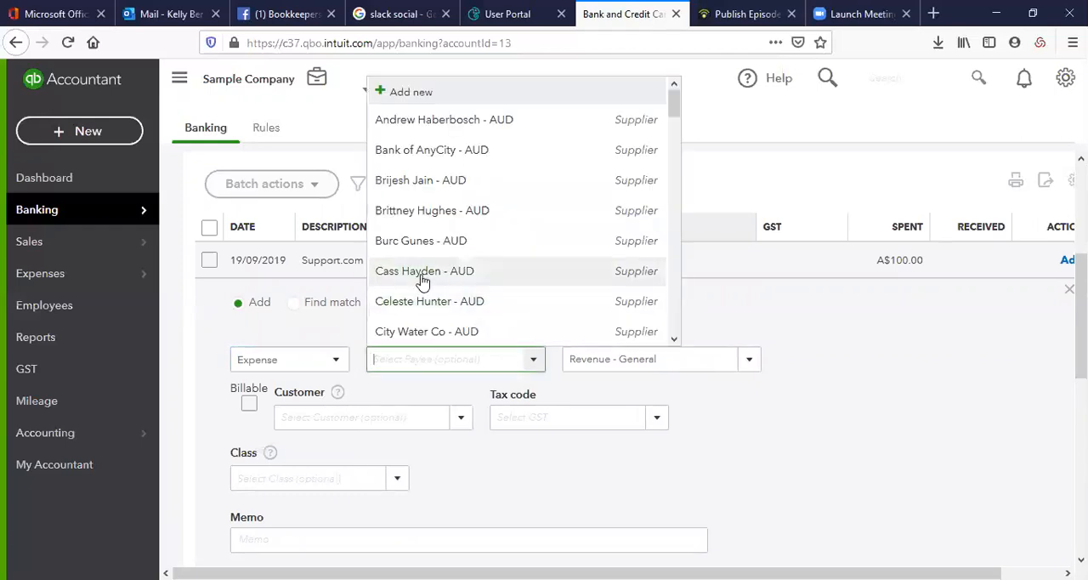
pyautogui.click(424, 275)
# Set the Support.com transaction's category to Sales - retail and its tax code to GST on non-capital (10% Purchases)
pyautogui.click(753, 367)
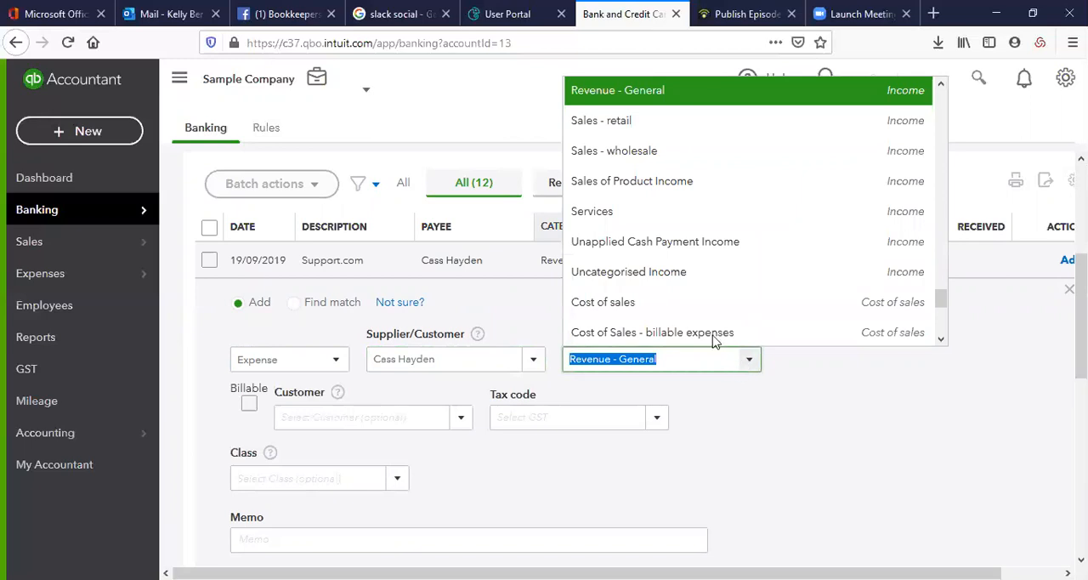
pyautogui.click(668, 120)
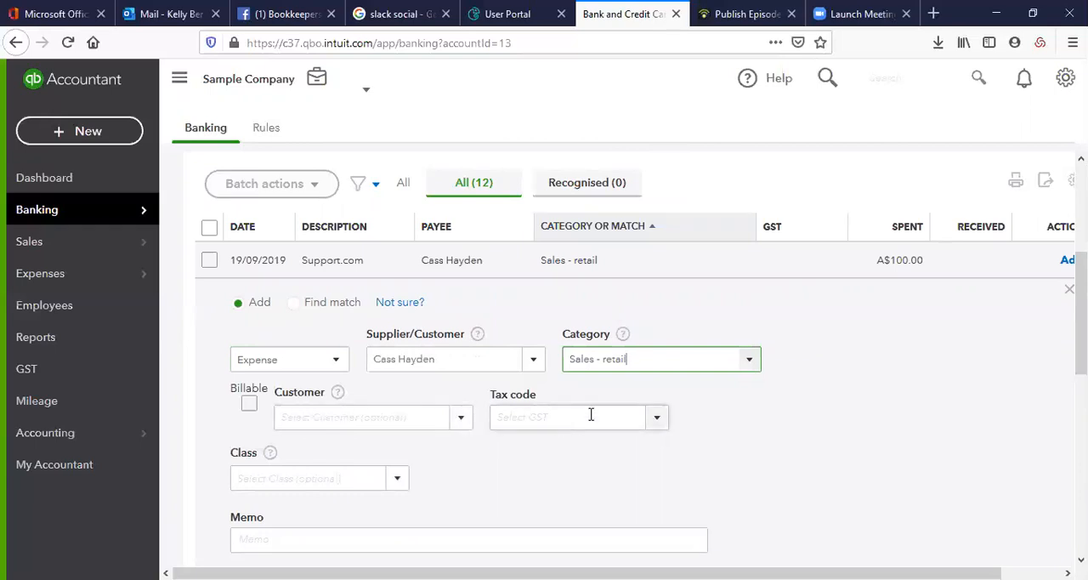
pyautogui.click(651, 421)
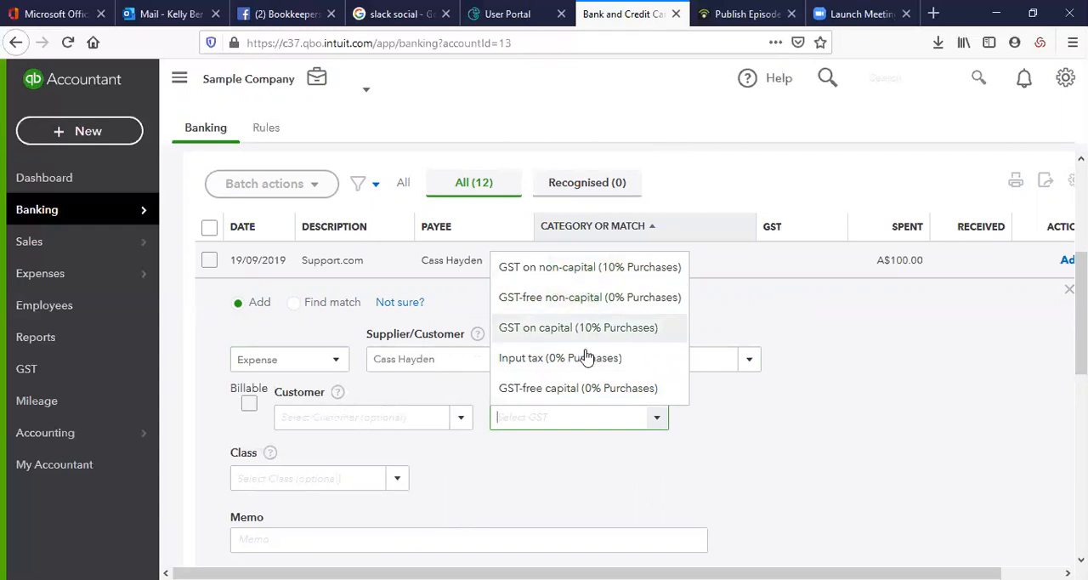
pyautogui.click(551, 270)
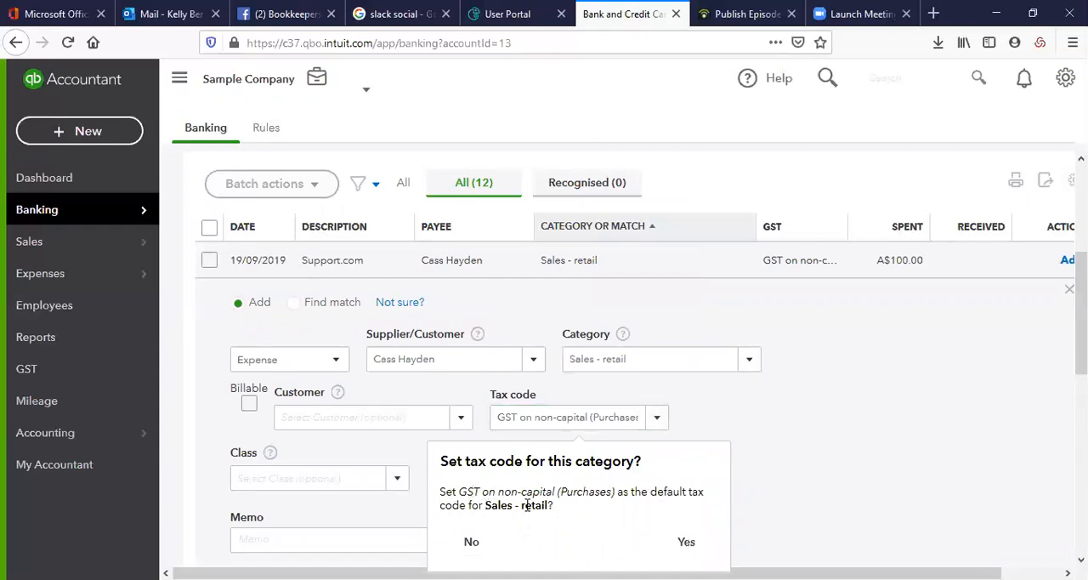
# Accept GST on non-capital (Purchases) as the default tax code for the Sales - retail category
pyautogui.moveTo(485, 505); pyautogui.dragTo(598, 530)
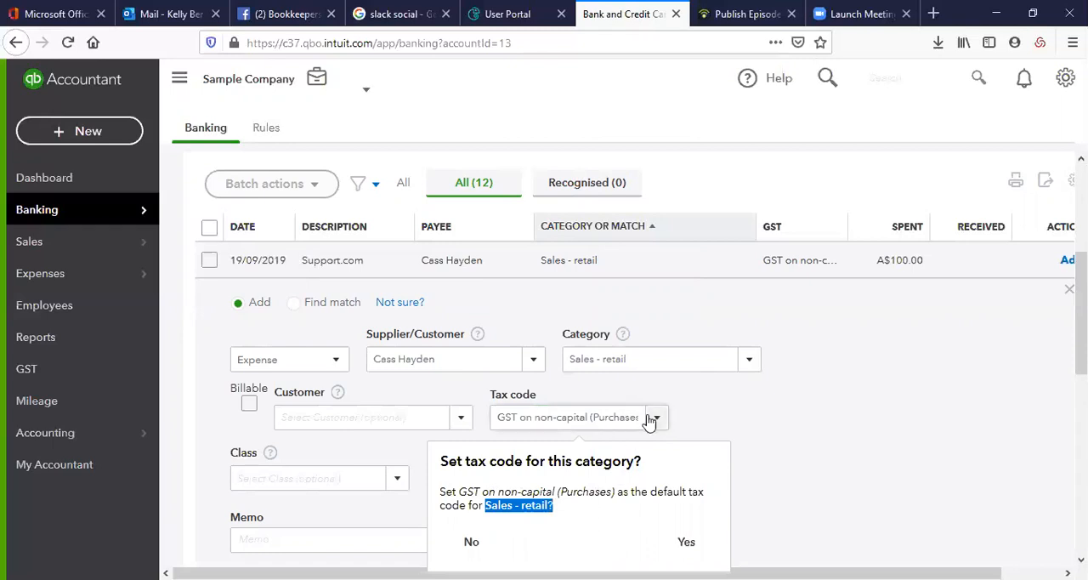
pyautogui.click(685, 542)
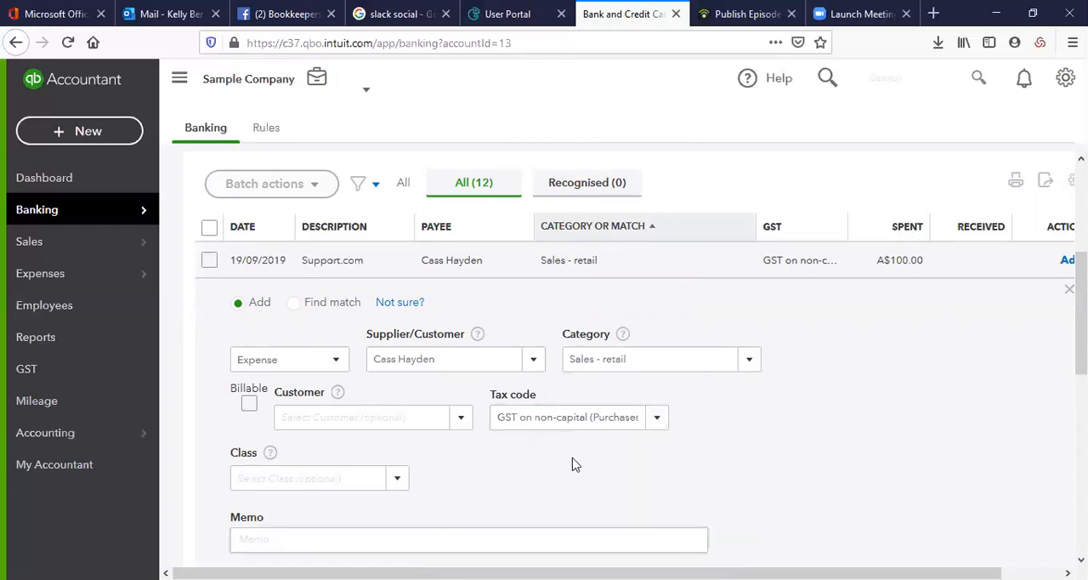
# Change the Support.com transaction's category to Dues and subscriptions
pyautogui.click(752, 361)
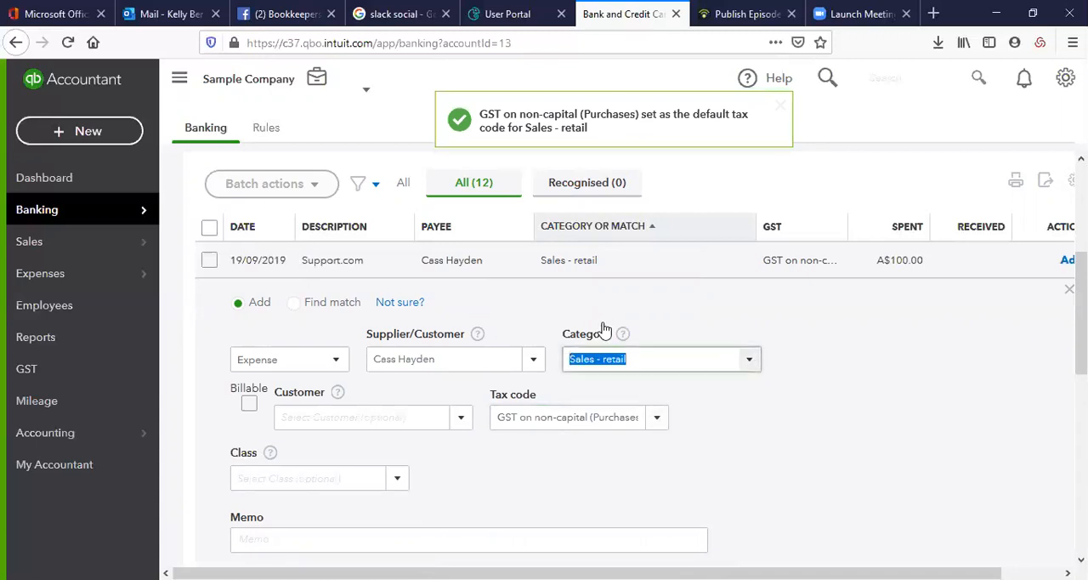
pyautogui.scroll(-1, 655, 166)
pyautogui.scroll(-4, 654, 166)
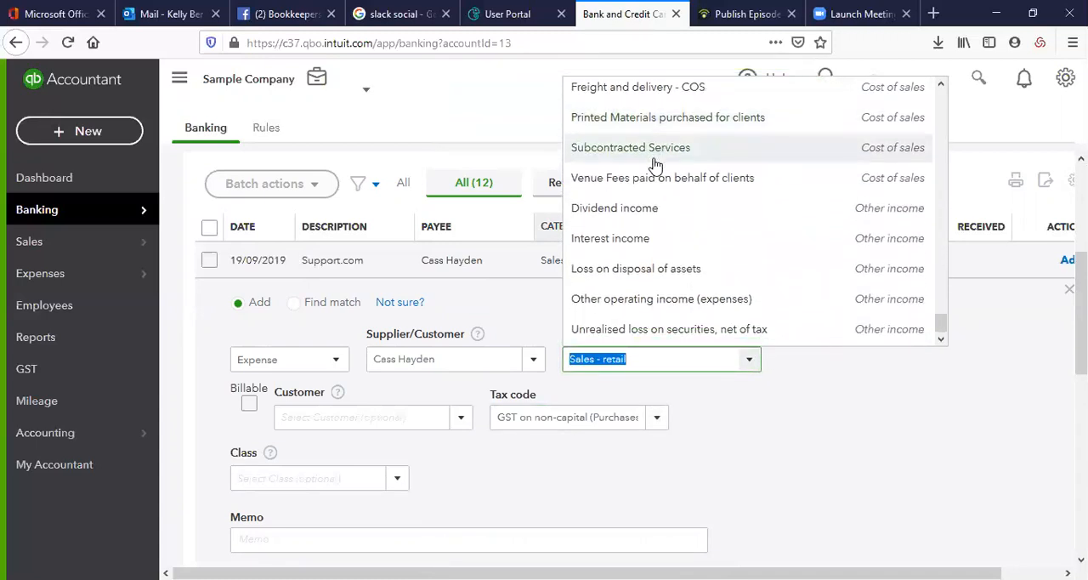
pyautogui.scroll(10, 655, 166)
pyautogui.scroll(8, 655, 170)
pyautogui.scroll(10, 655, 170)
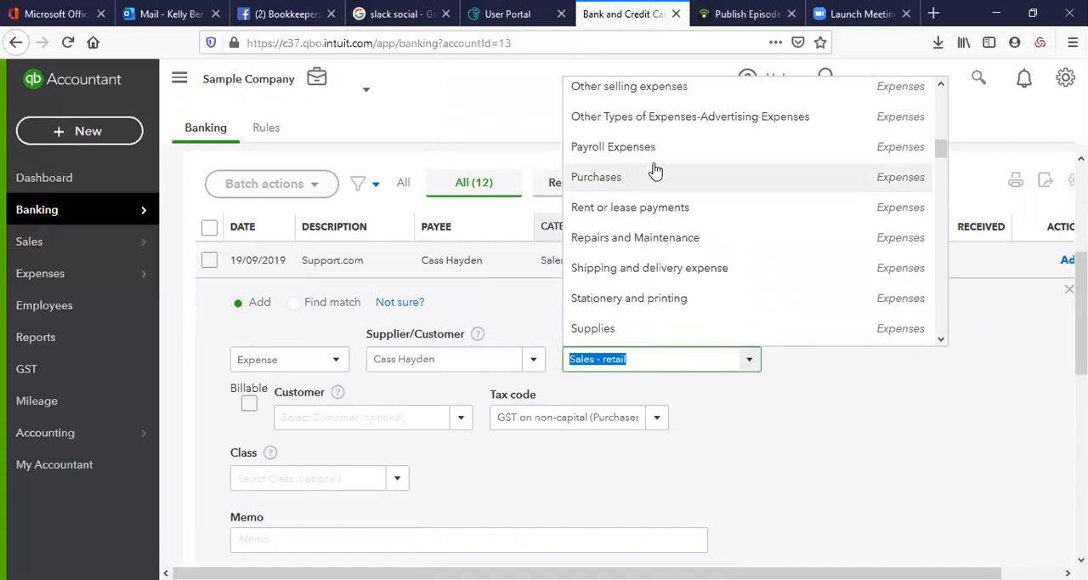
pyautogui.scroll(8, 655, 170)
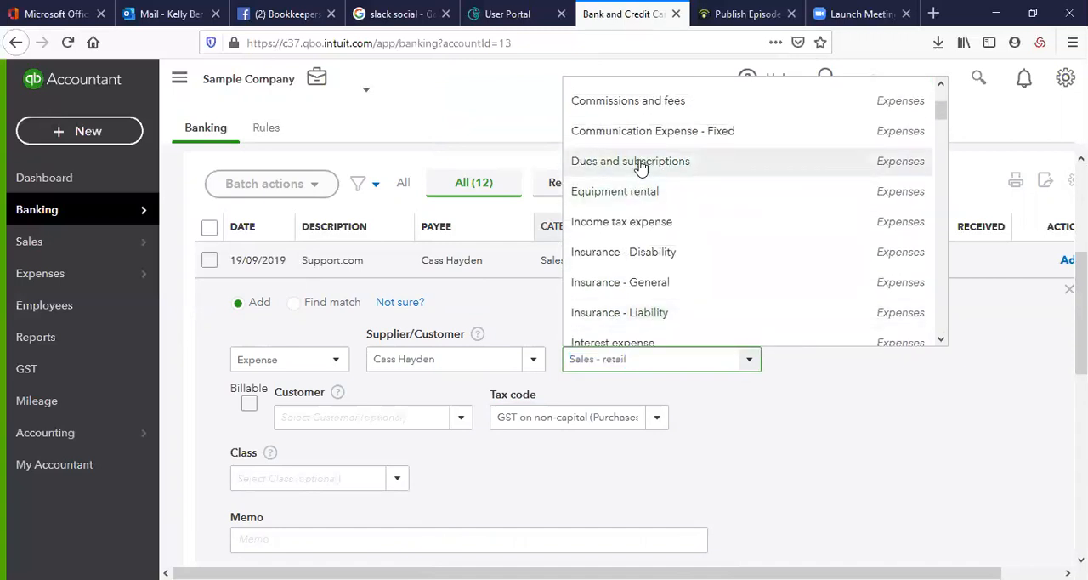
pyautogui.click(641, 163)
# Set the Support.com transaction's tax code to GST on non-capital (Purchases)
pyautogui.click(655, 417)
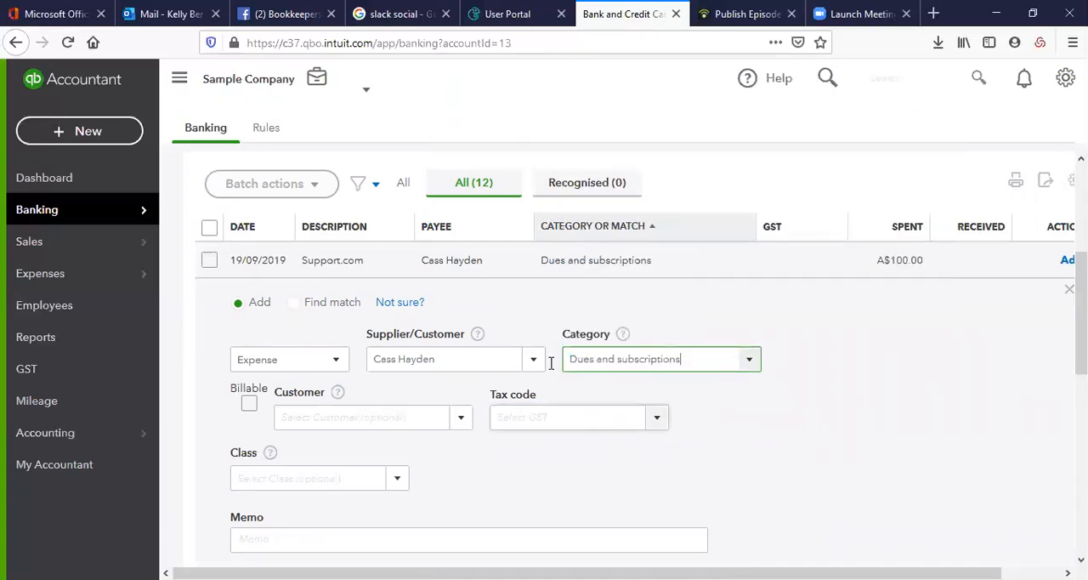
pyautogui.click(600, 270)
pyautogui.click(742, 479)
# Check the class options, leave class and memo blank, and add the Support.com transaction to the books
pyautogui.scroll(-2, 702, 454)
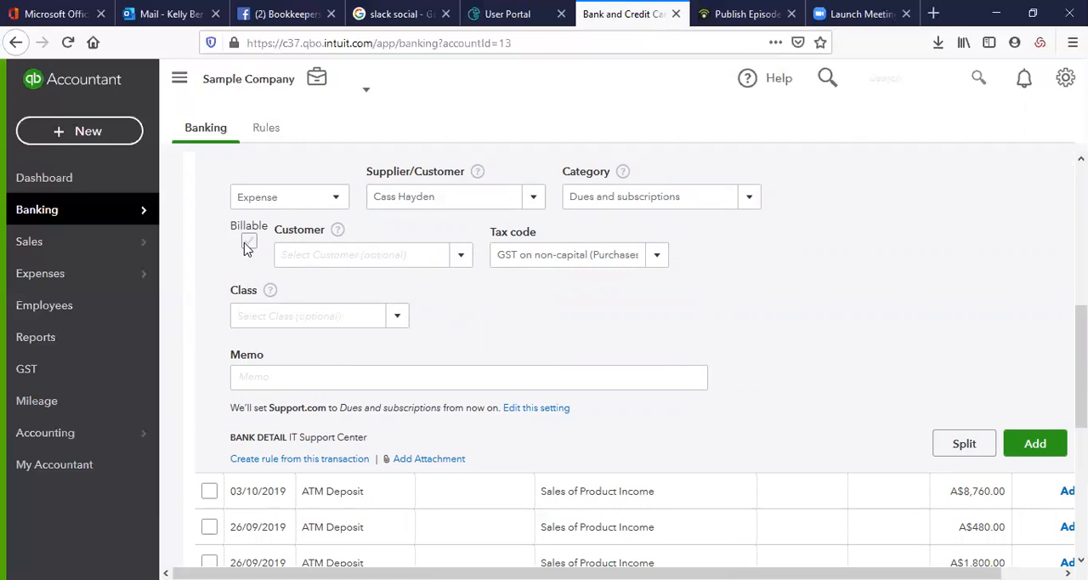
pyautogui.click(396, 316)
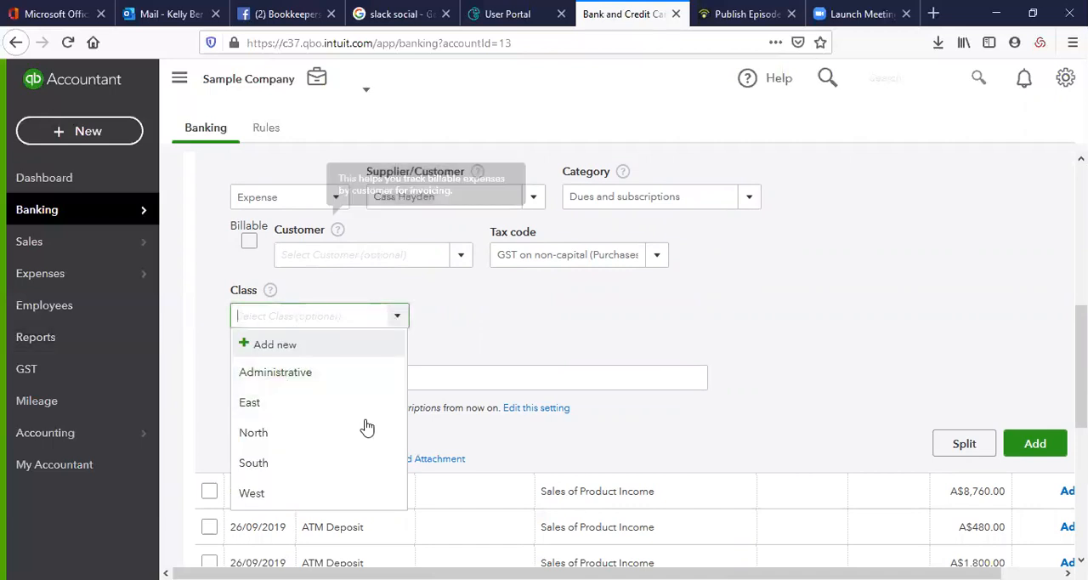
pyautogui.click(541, 345)
pyautogui.click(348, 387)
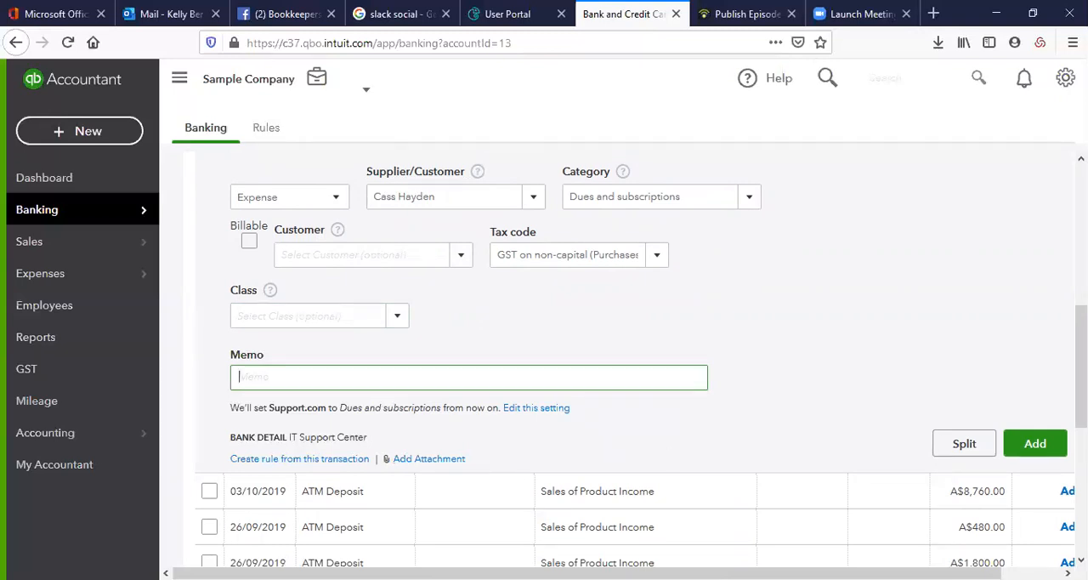
pyautogui.click(1037, 451)
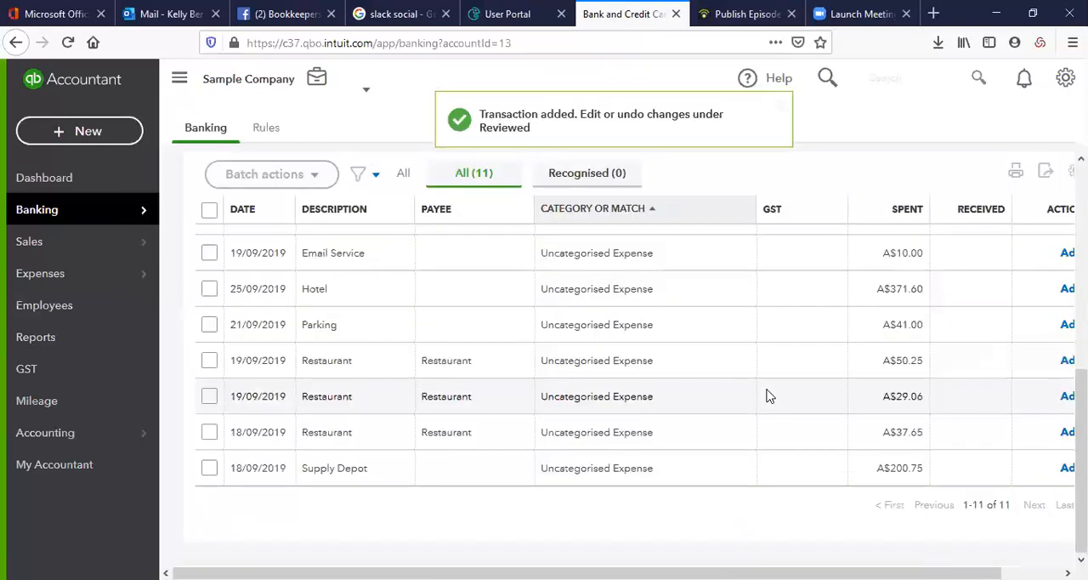
# Look for a match to the 19/09/2019 Email Service transaction among records dated 01/05/2019 to 05/10/2019
pyautogui.click(651, 252)
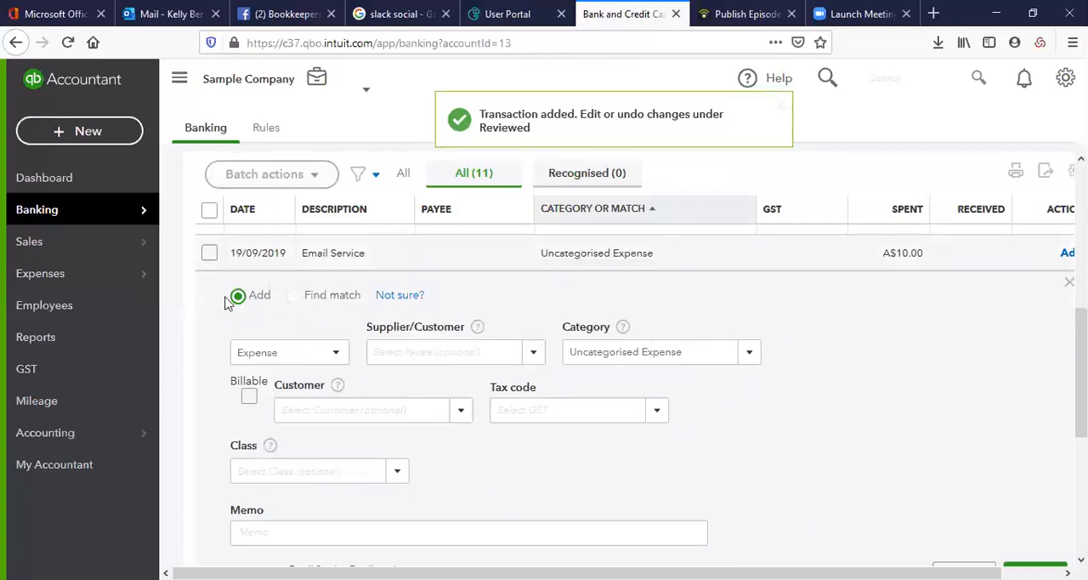
pyautogui.click(295, 301)
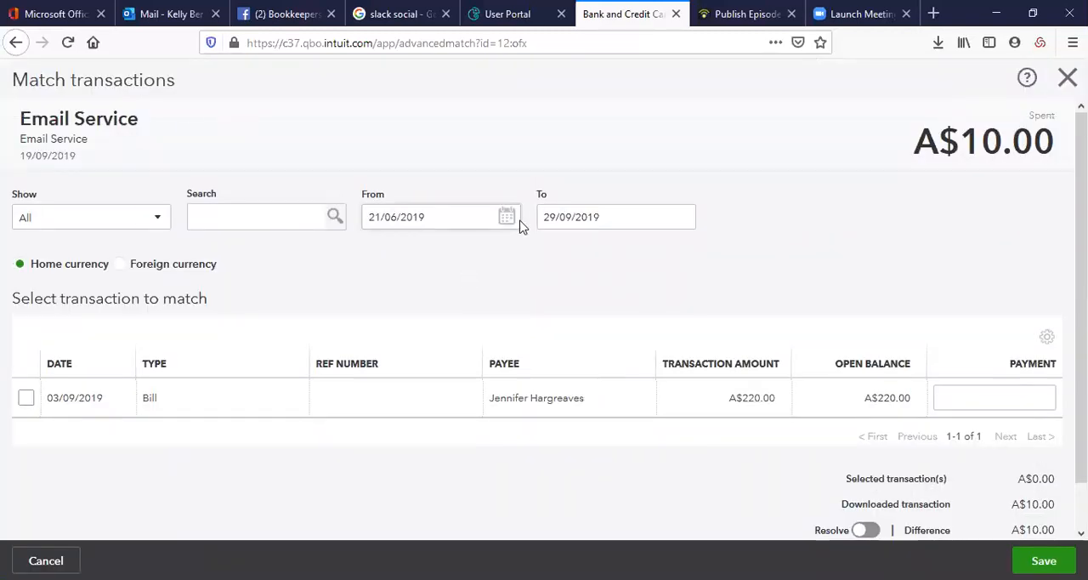
pyautogui.click(507, 217)
pyautogui.click(378, 257)
pyautogui.click(444, 305)
pyautogui.click(684, 218)
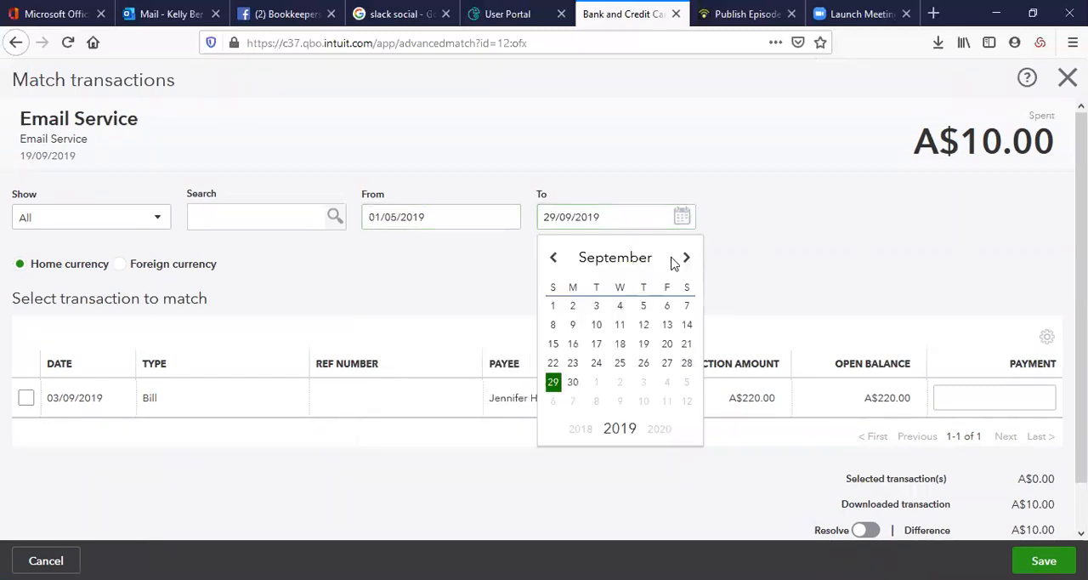
pyautogui.click(686, 258)
pyautogui.click(688, 308)
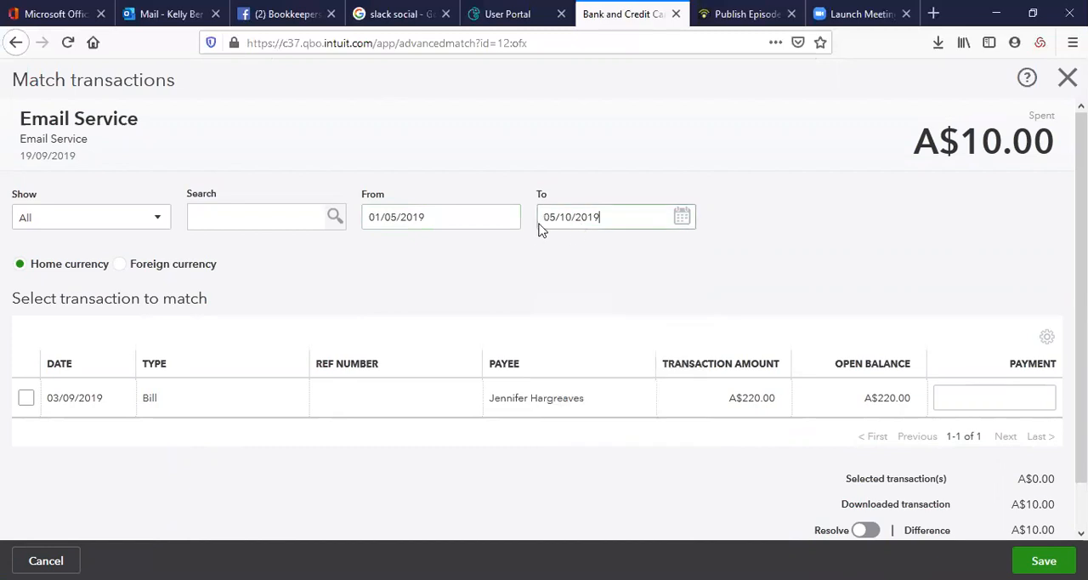
pyautogui.click(493, 224)
# Examine the match candidates filtered by Open bills, Bill Payments and All, and leave the matching without saving
pyautogui.click(157, 218)
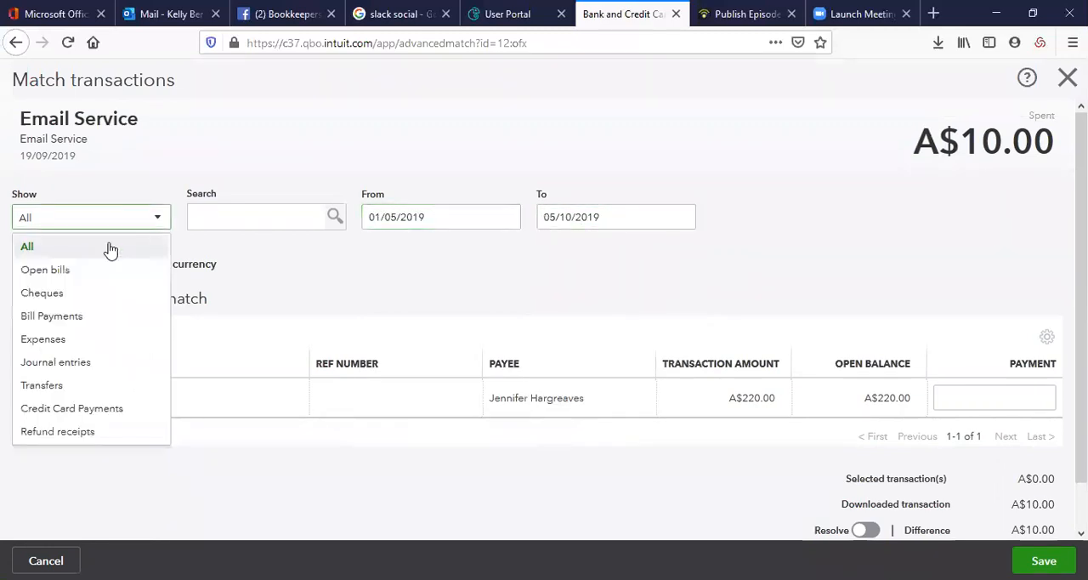
pyautogui.press('Return')
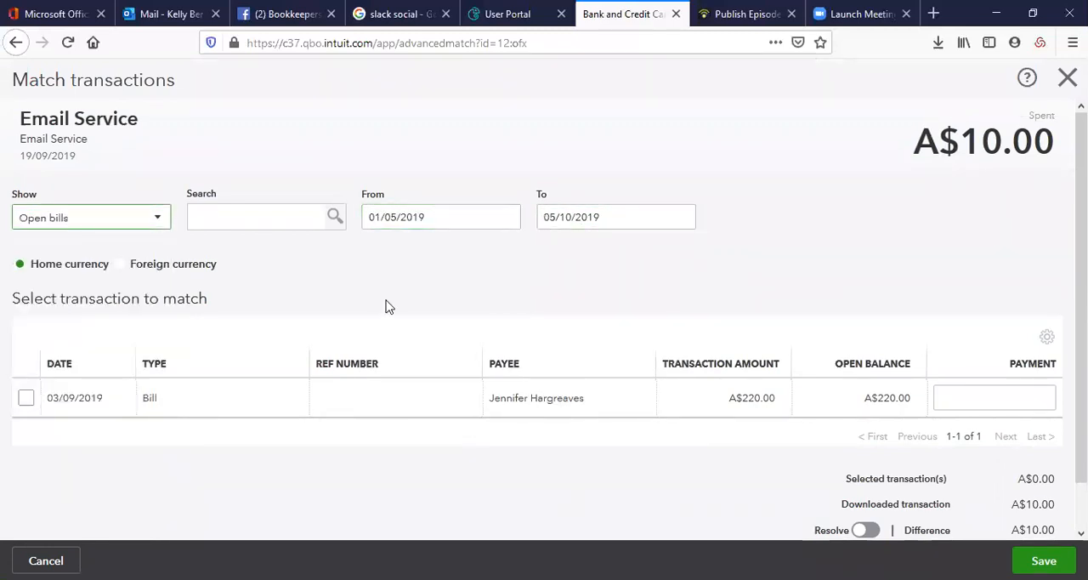
pyautogui.click(157, 220)
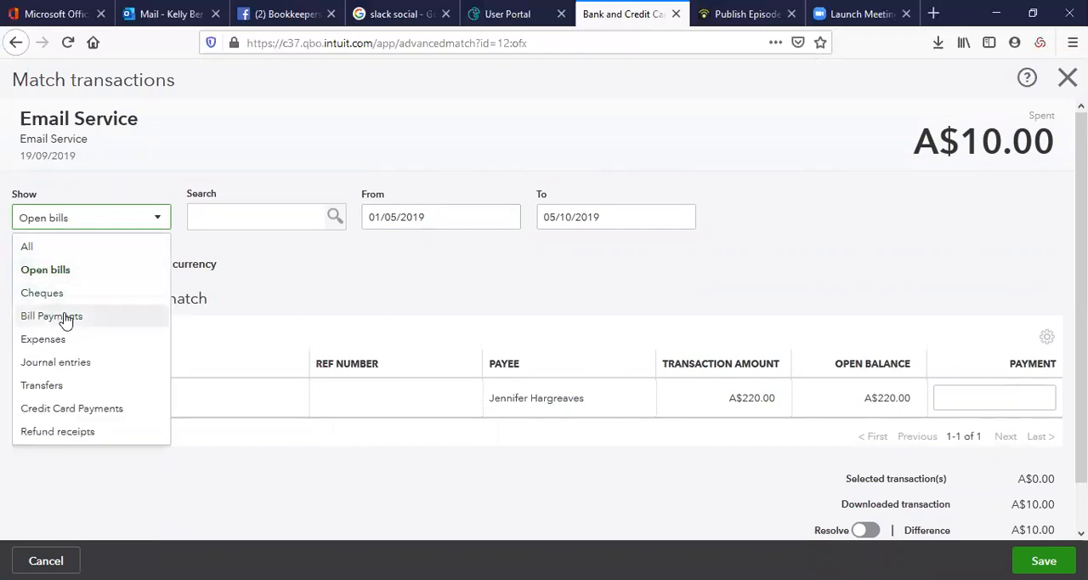
pyautogui.press('Return')
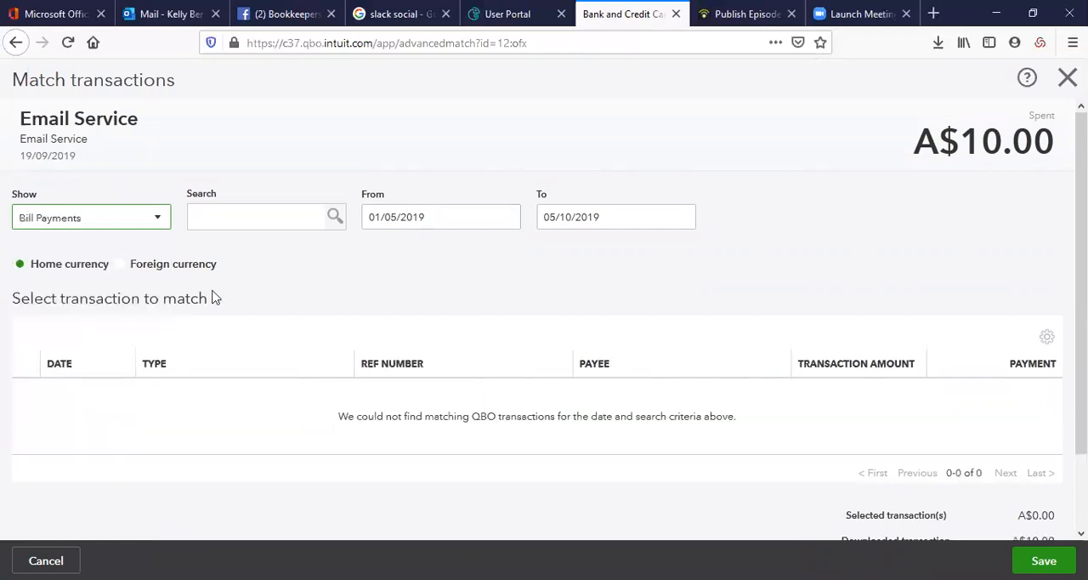
pyautogui.click(157, 220)
pyautogui.press('Return')
pyautogui.click(157, 219)
pyautogui.click(119, 246)
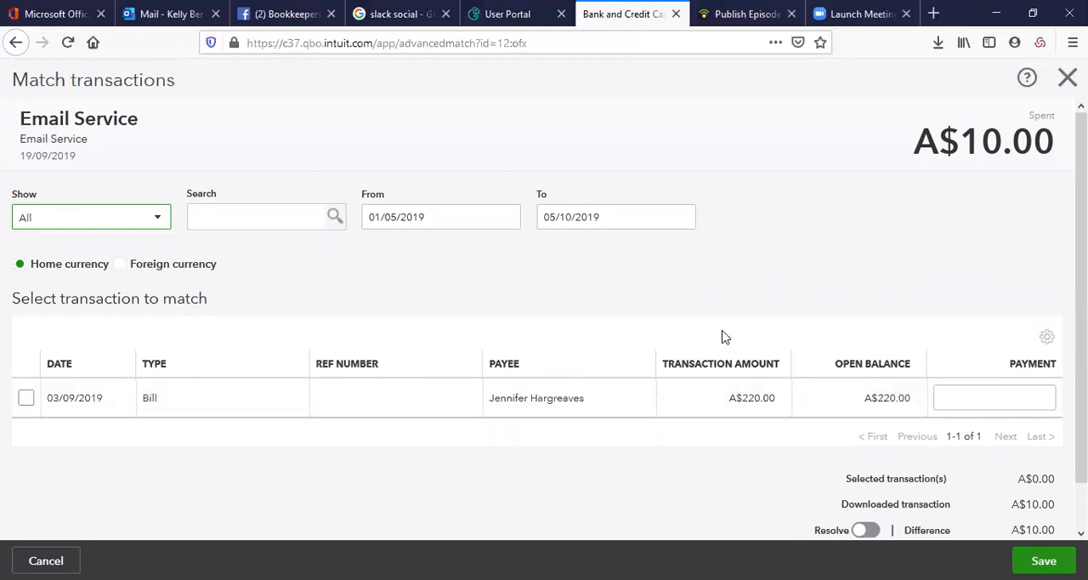
pyautogui.click(1067, 78)
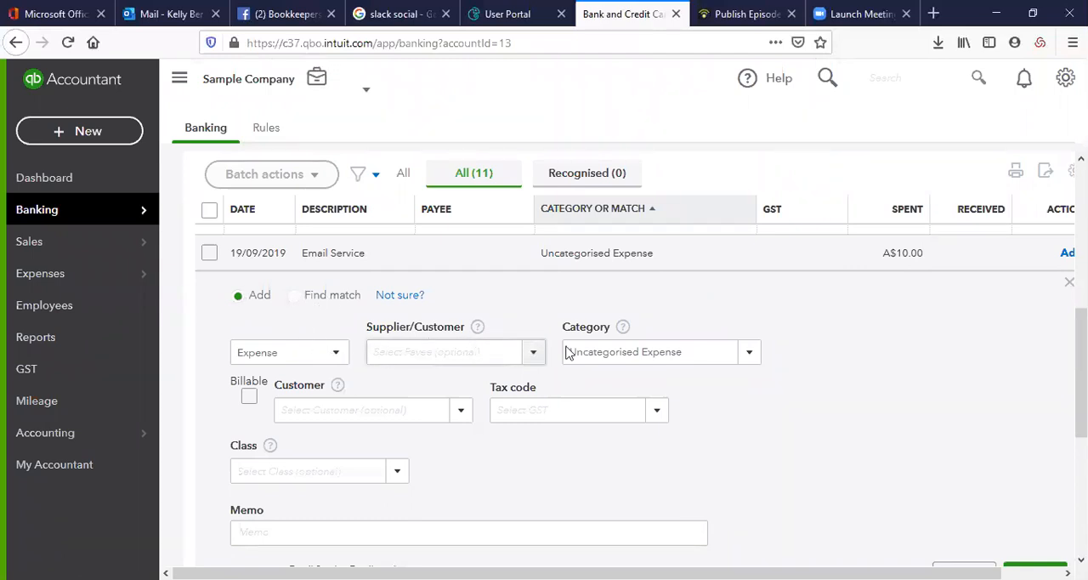
pyautogui.click(750, 354)
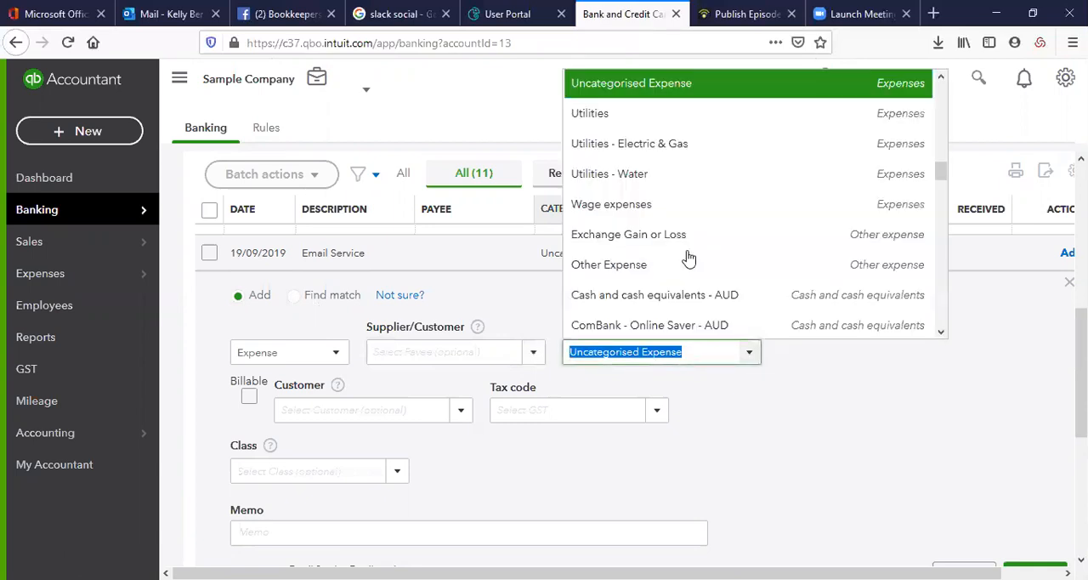
pyautogui.scroll(5, 706, 204)
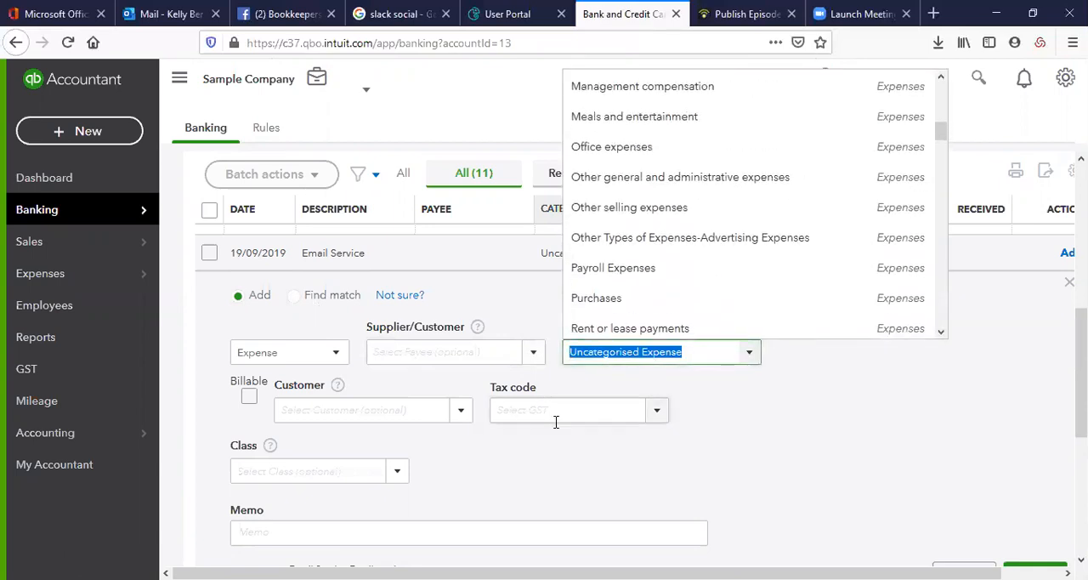
pyautogui.click(740, 417)
# Start splitting the Email Service transaction and set the first split line's category to Utilities
pyautogui.scroll(-4, 741, 446)
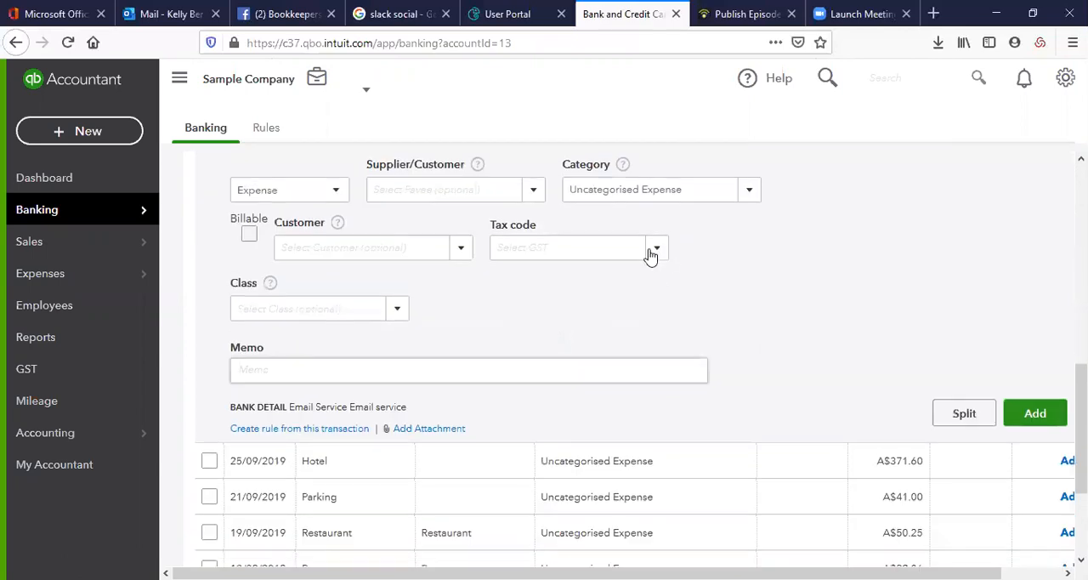
pyautogui.click(950, 409)
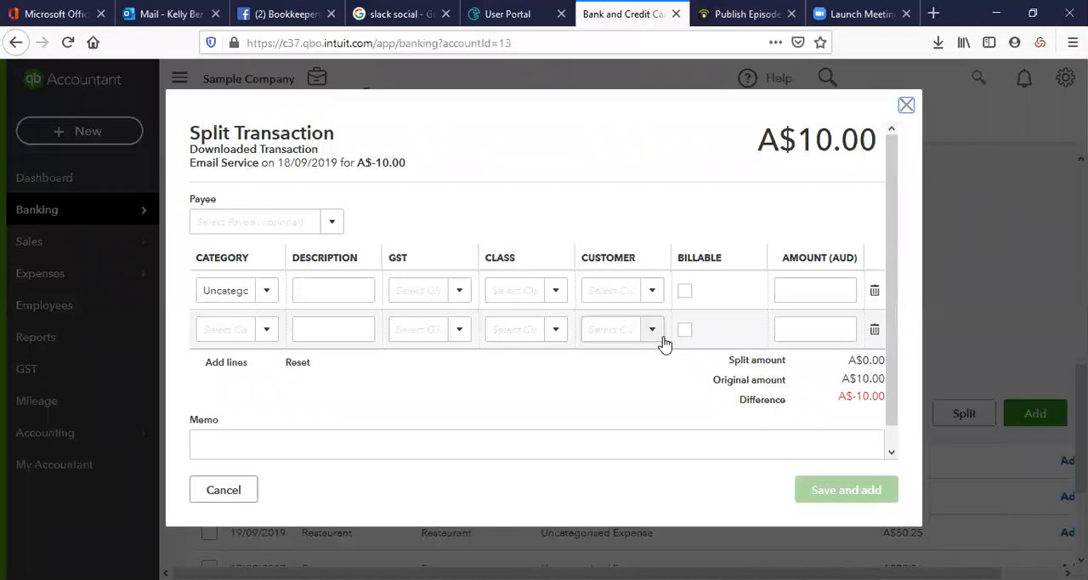
pyautogui.click(256, 299)
pyautogui.click(238, 354)
# Set the second split line's category to Repairs and Maintenance
pyautogui.click(267, 335)
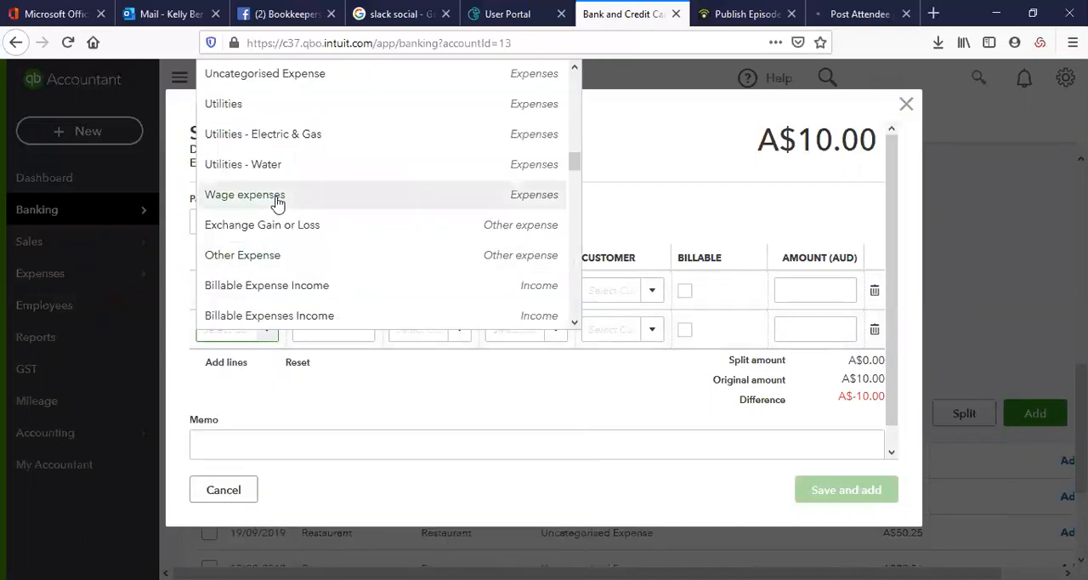
pyautogui.click(277, 196)
pyautogui.click(238, 332)
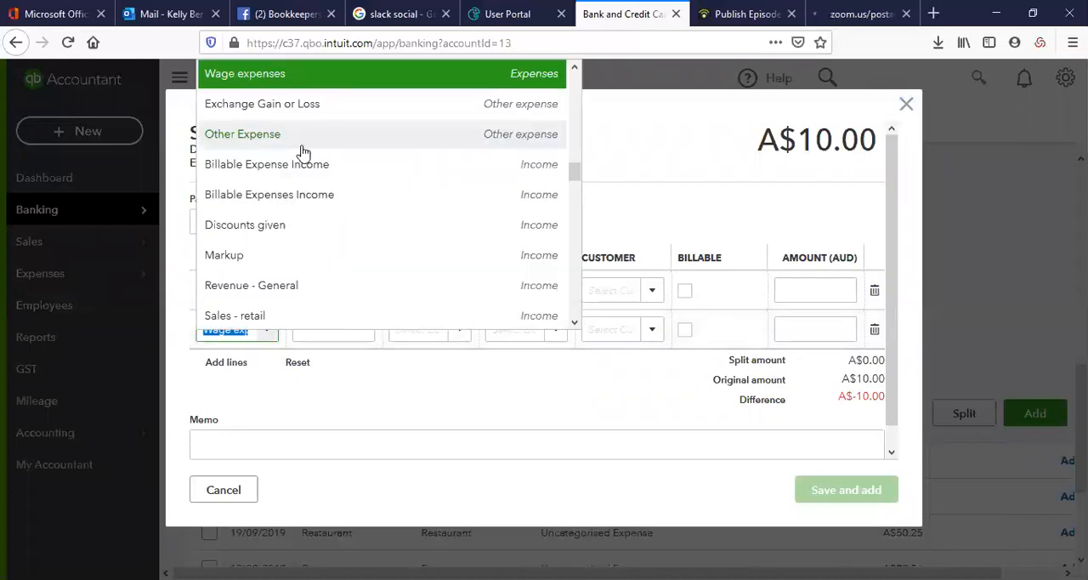
pyautogui.click(289, 170)
pyautogui.click(265, 331)
pyautogui.scroll(5, 316, 227)
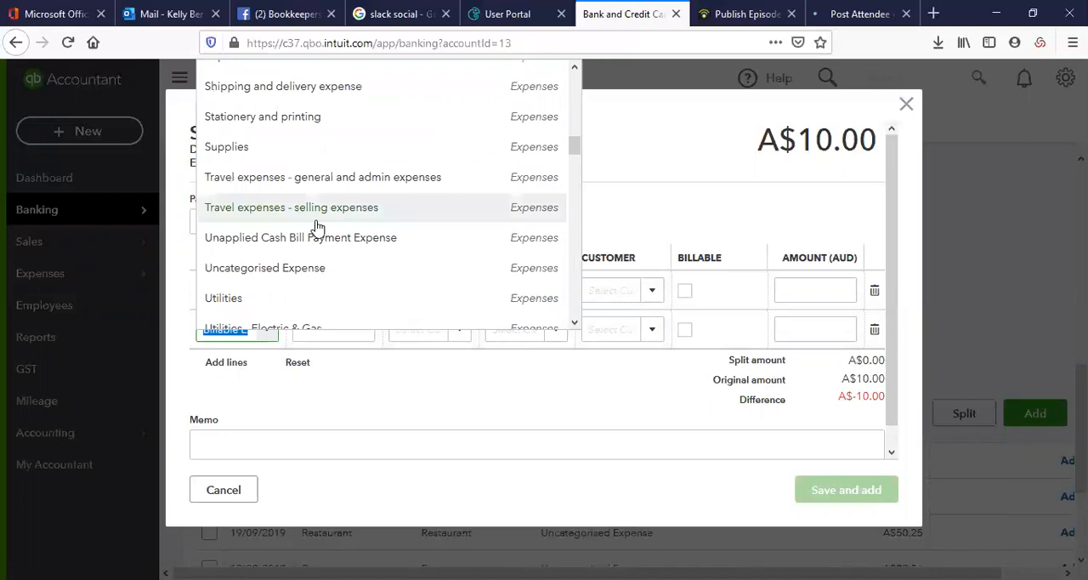
pyautogui.scroll(3, 317, 226)
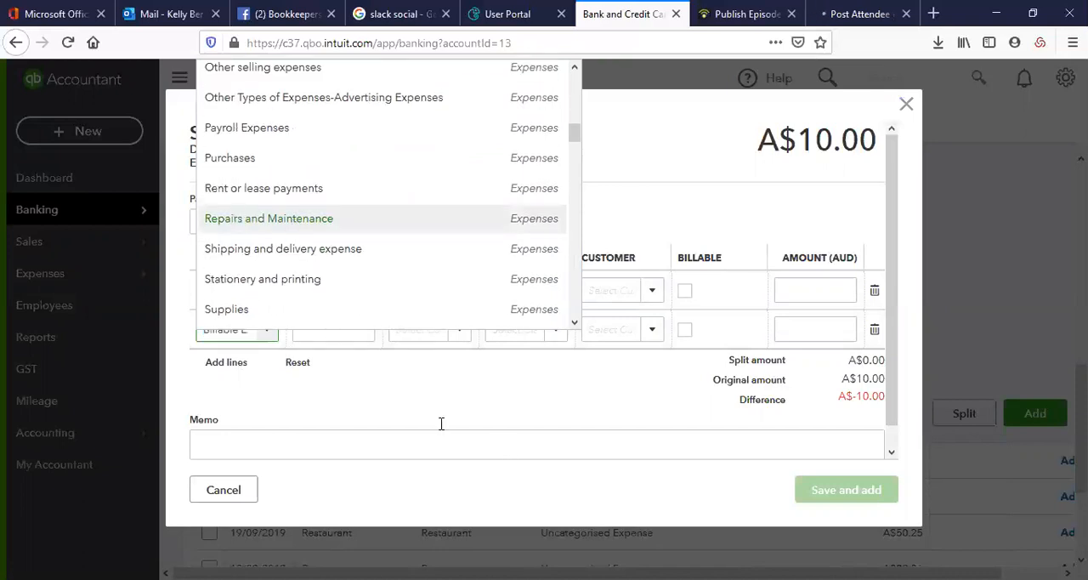
pyautogui.click(280, 219)
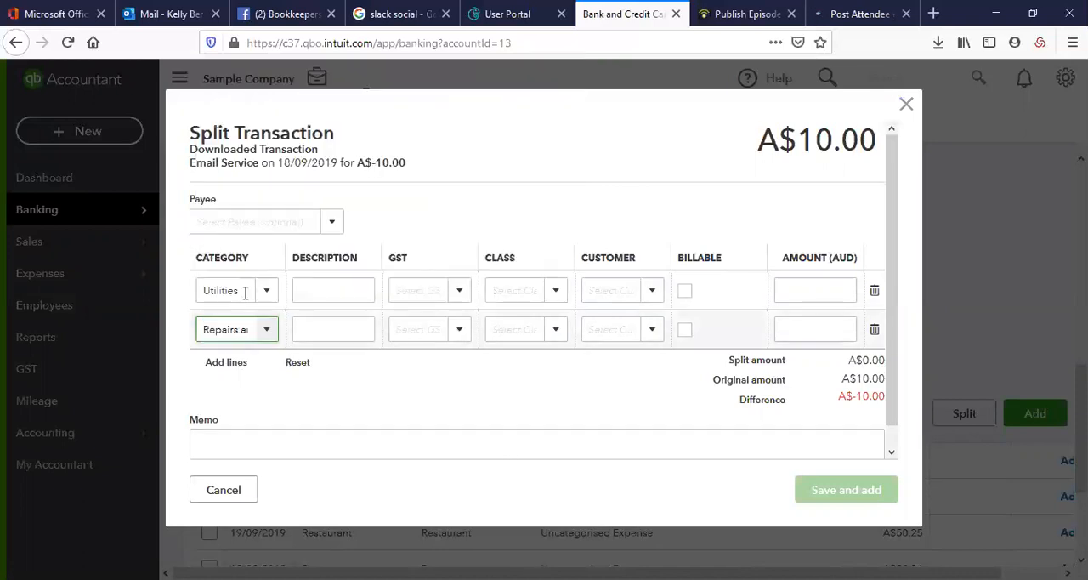
# Assign GST on non-capital to the Utilities split line and a GST-free purchases code to the Repairs and Maintenance line
pyautogui.click(340, 324)
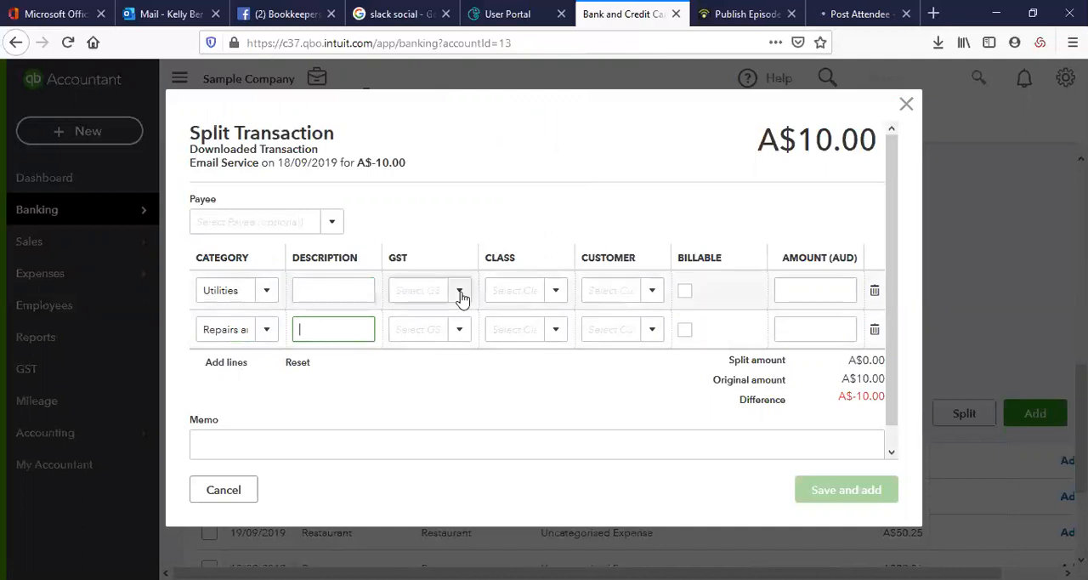
pyautogui.click(460, 290)
pyautogui.click(452, 331)
pyautogui.click(459, 330)
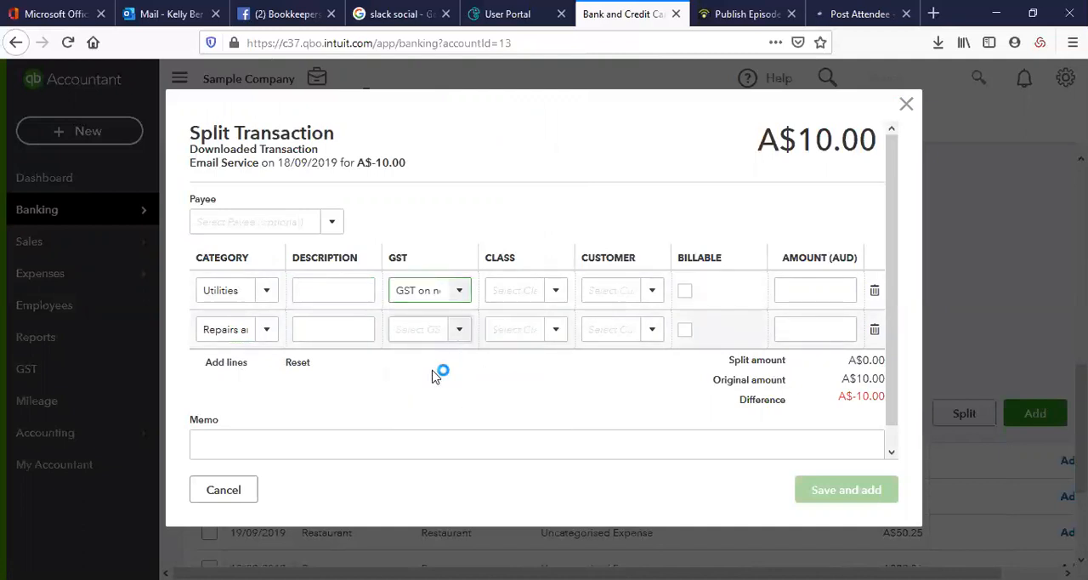
pyautogui.click(441, 387)
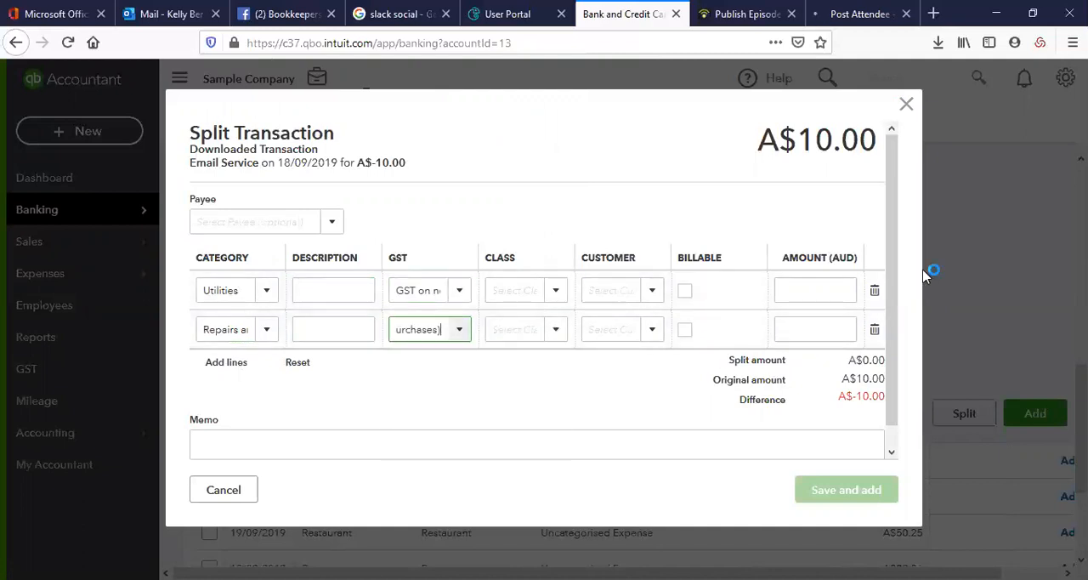
# Visit the amount fields of both split lines and close the Email Service split without saving
pyautogui.click(830, 288)
pyautogui.click(833, 329)
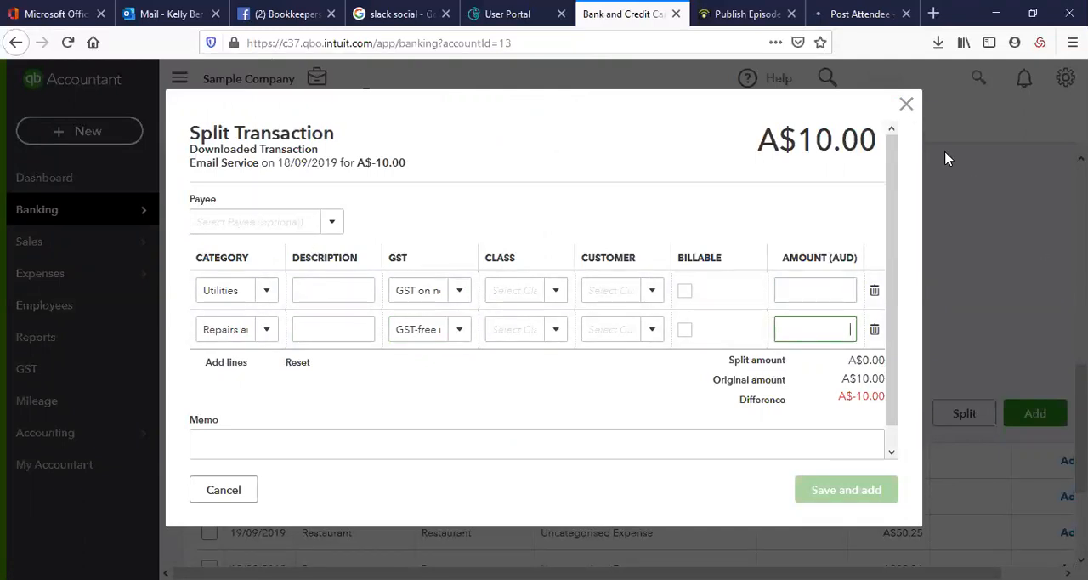
pyautogui.click(906, 105)
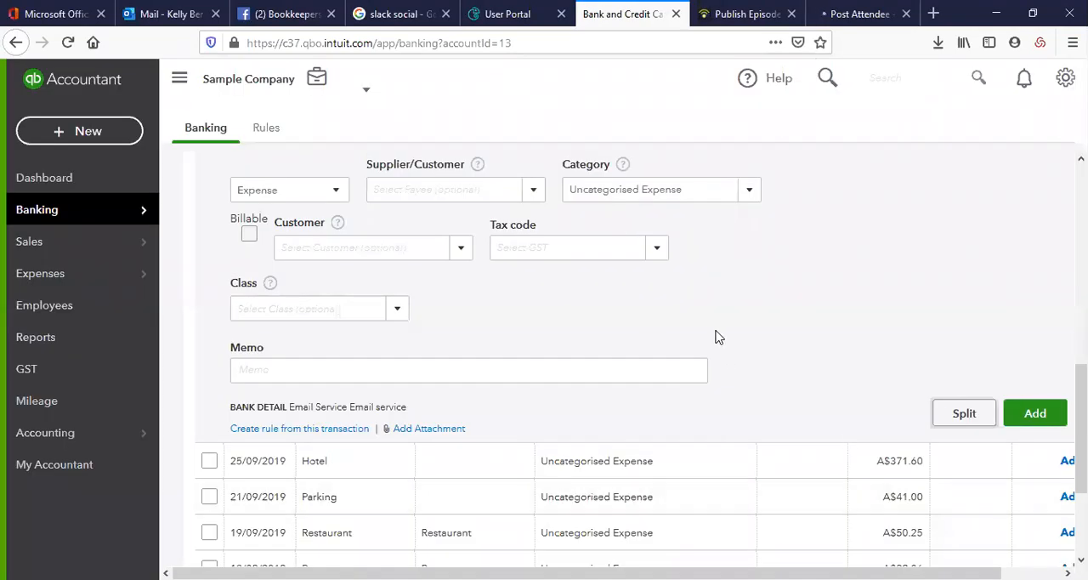
pyautogui.scroll(-2, 716, 332)
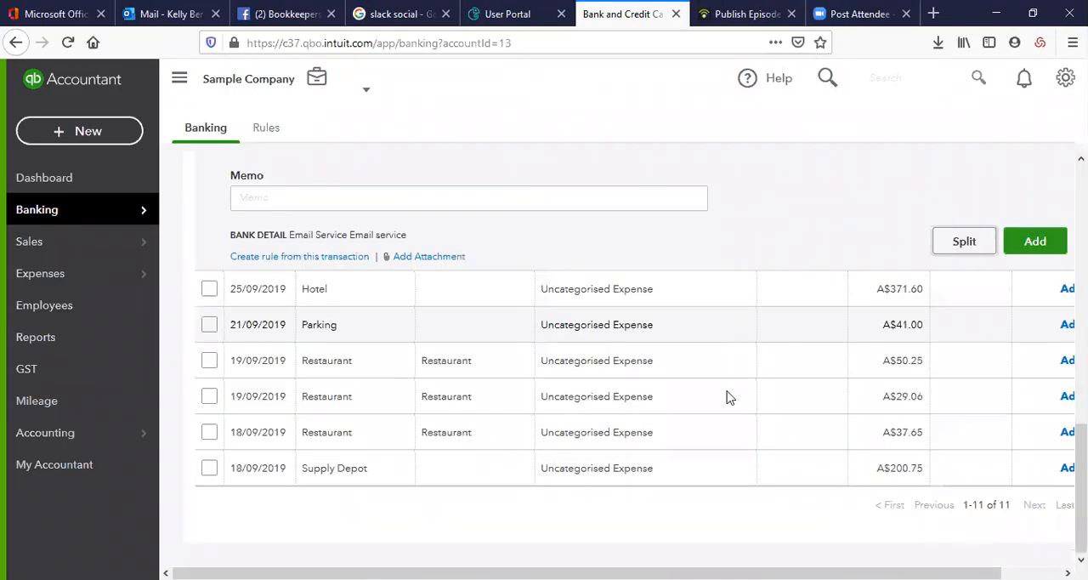
pyautogui.scroll(1, 728, 399)
pyautogui.scroll(5, 728, 410)
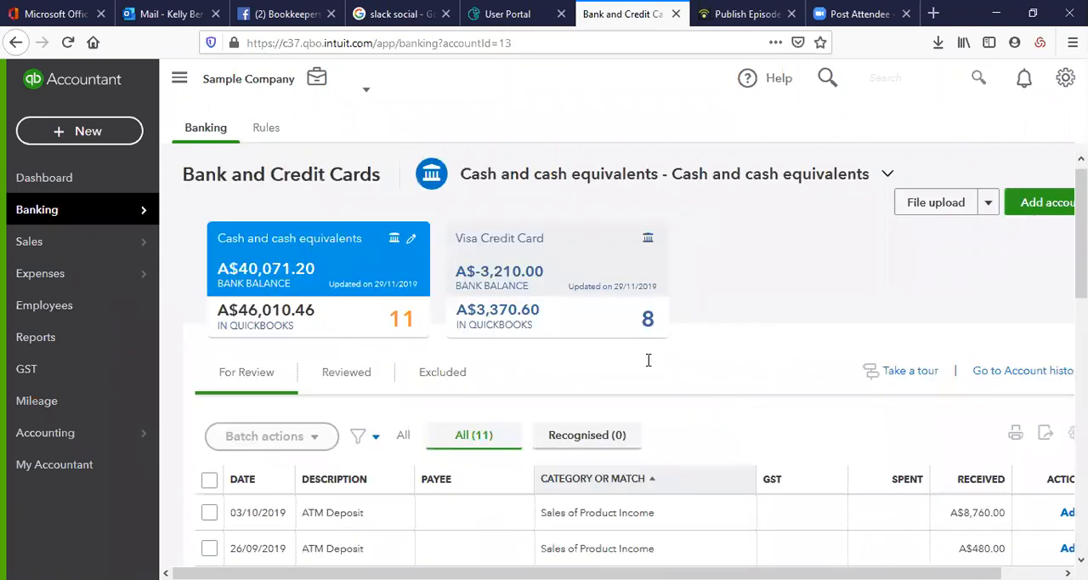
# Open the 03/10/2019 ATM Deposit of A$8,760.00 in the Match transactions window and find the open invoices
pyautogui.scroll(-2, 601, 371)
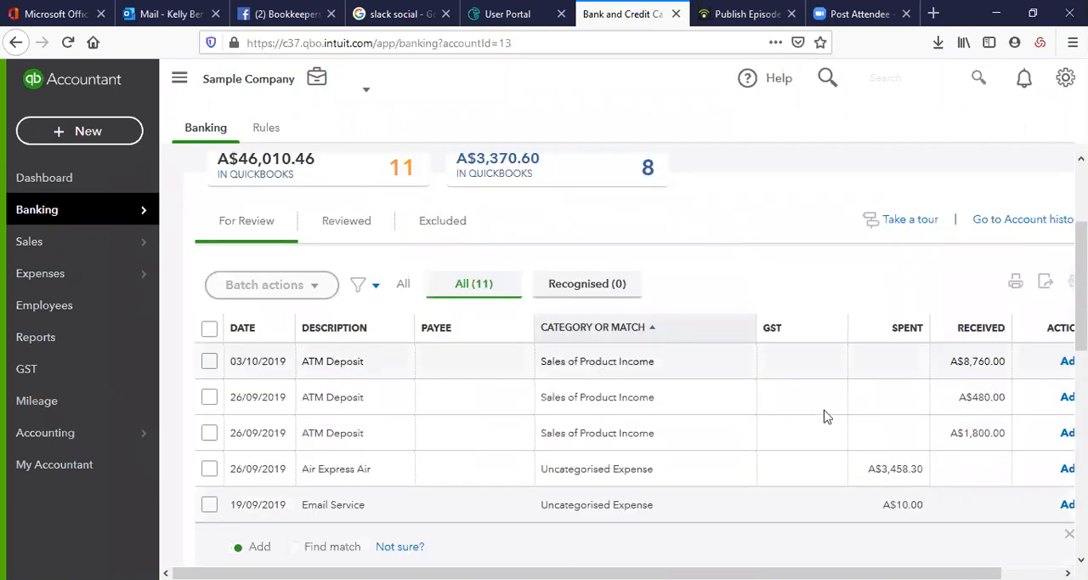
pyautogui.click(644, 362)
pyautogui.scroll(-2, 350, 243)
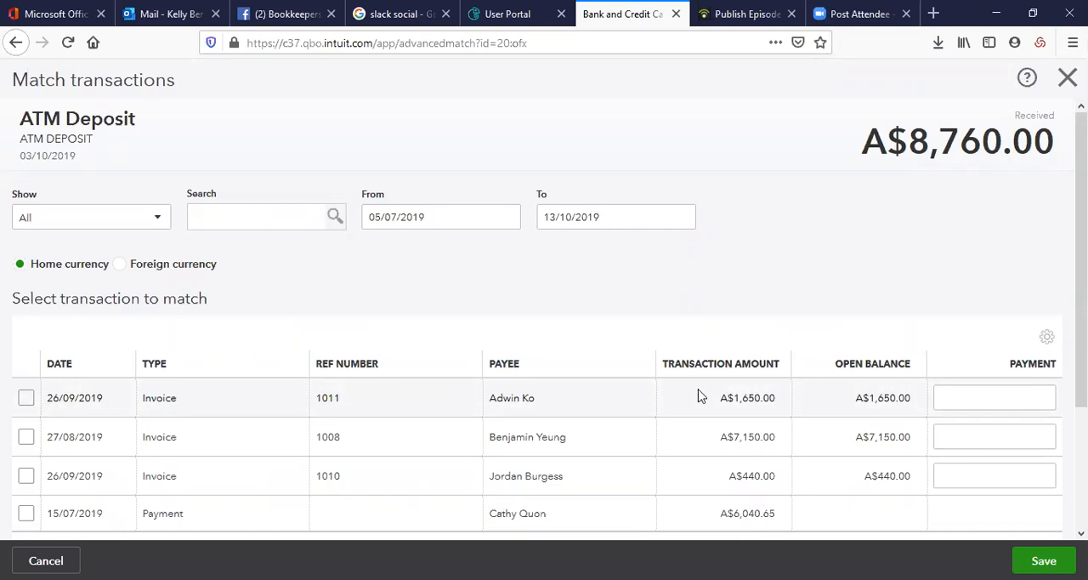
pyautogui.scroll(-2, 916, 321)
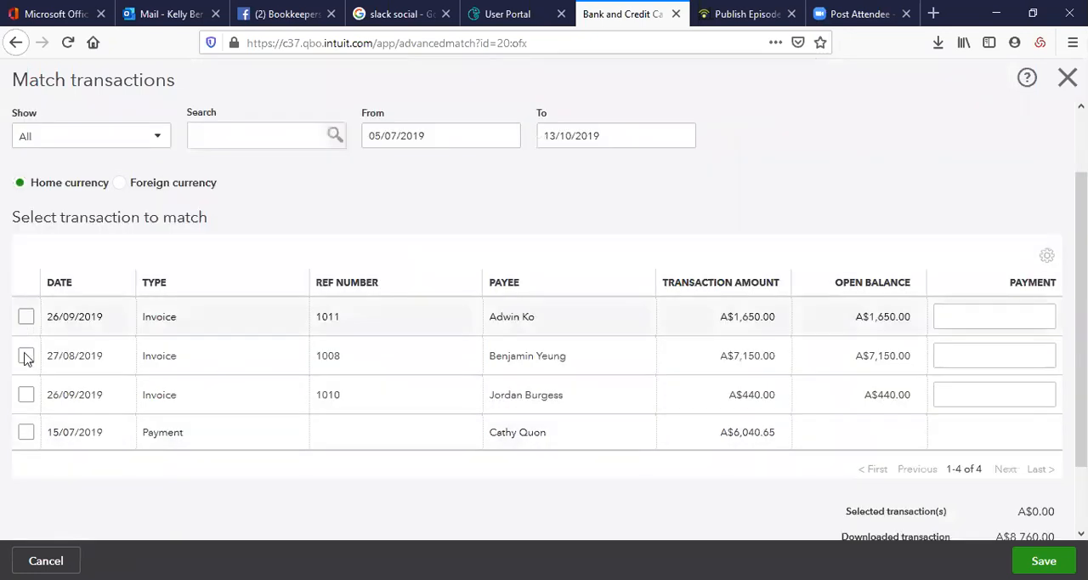
# Match the ATM Deposit to invoices 1011 and 1008, check the difference, and save the match
pyautogui.click(26, 356)
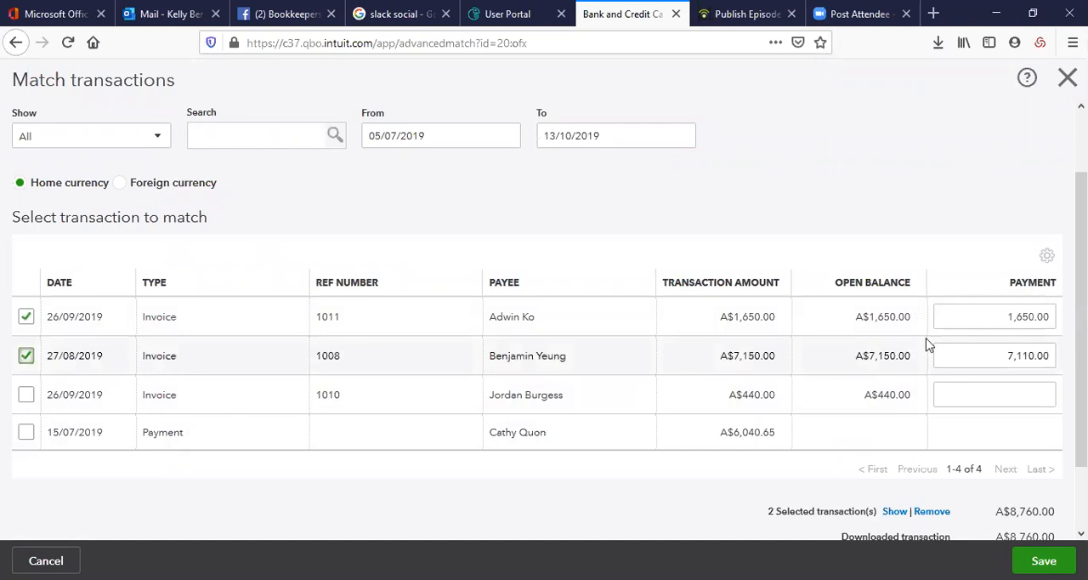
pyautogui.scroll(-2, 926, 364)
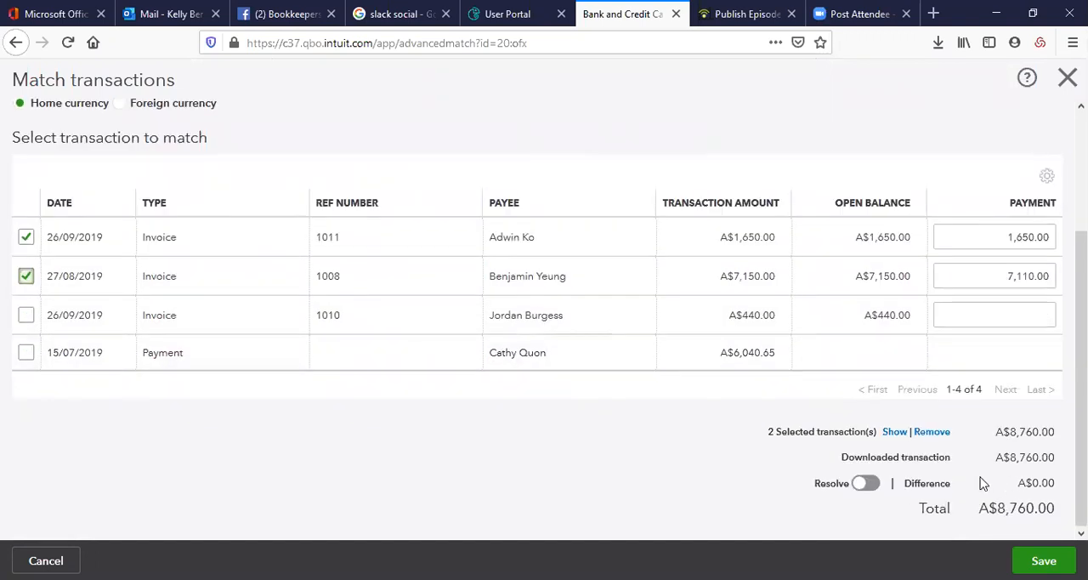
pyautogui.scroll(2, 982, 482)
pyautogui.scroll(1, 980, 480)
pyautogui.scroll(-3, 976, 473)
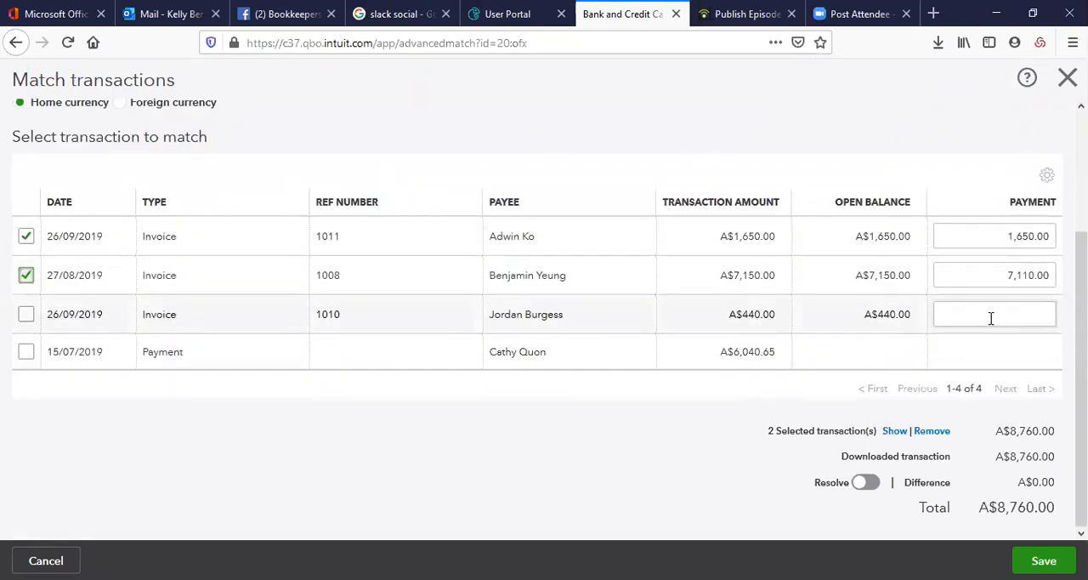
pyautogui.click(1044, 559)
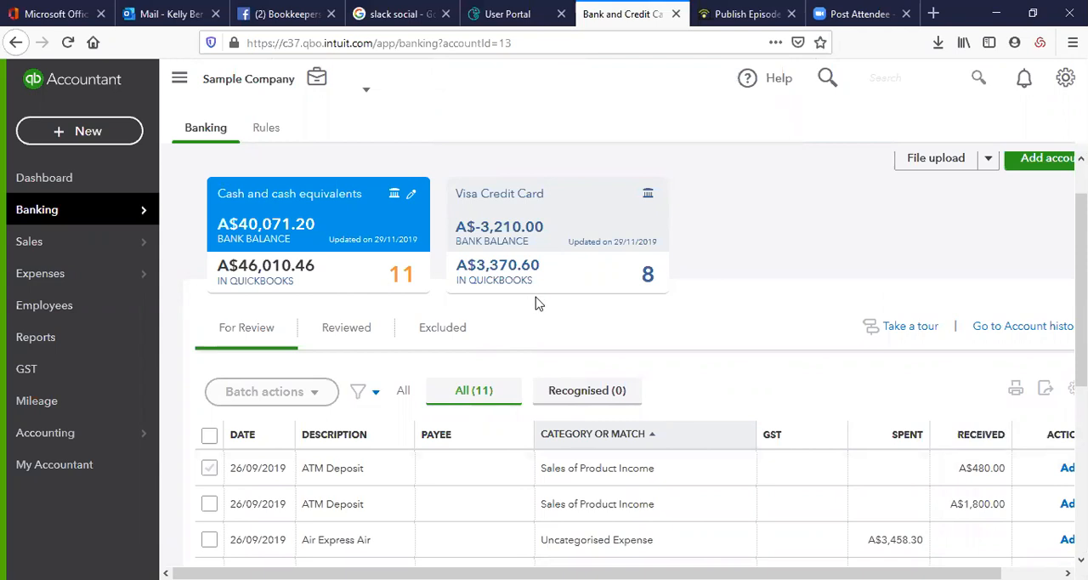
# Open the account history for Cash and cash equivalents, dismiss the introductory tip, and collapse the navigation menu
pyautogui.click(1000, 334)
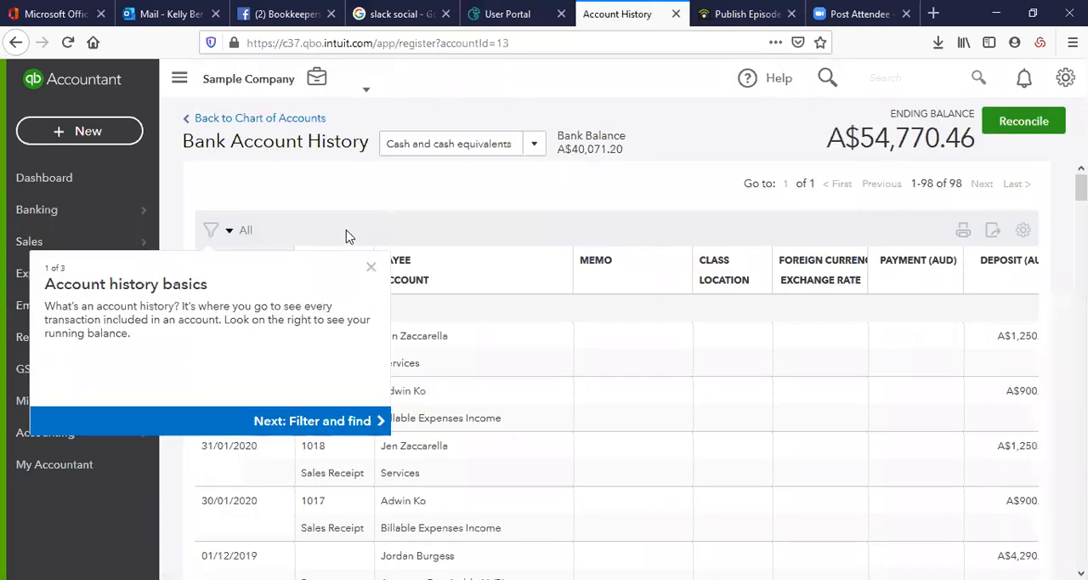
pyautogui.click(369, 269)
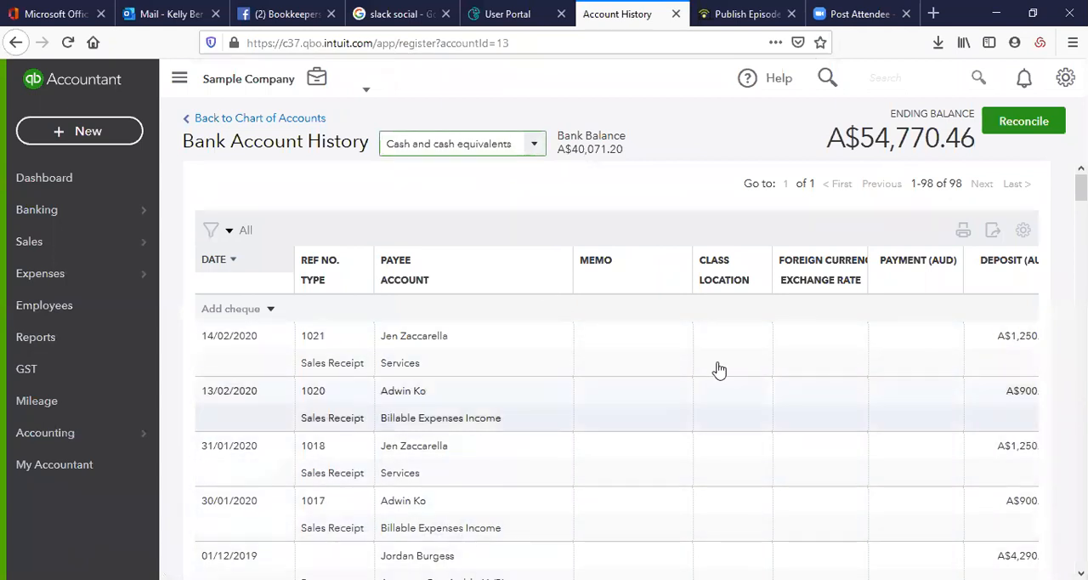
pyautogui.click(179, 78)
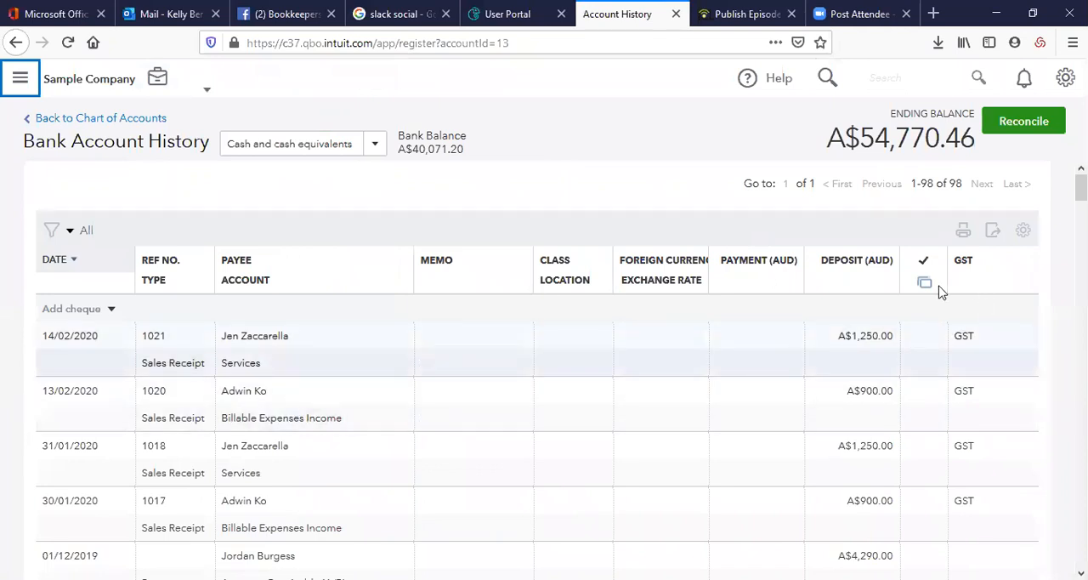
# Sort the bank account history in turn by deposit, payment, payee, reference number and date, and review the entries
pyautogui.click(862, 265)
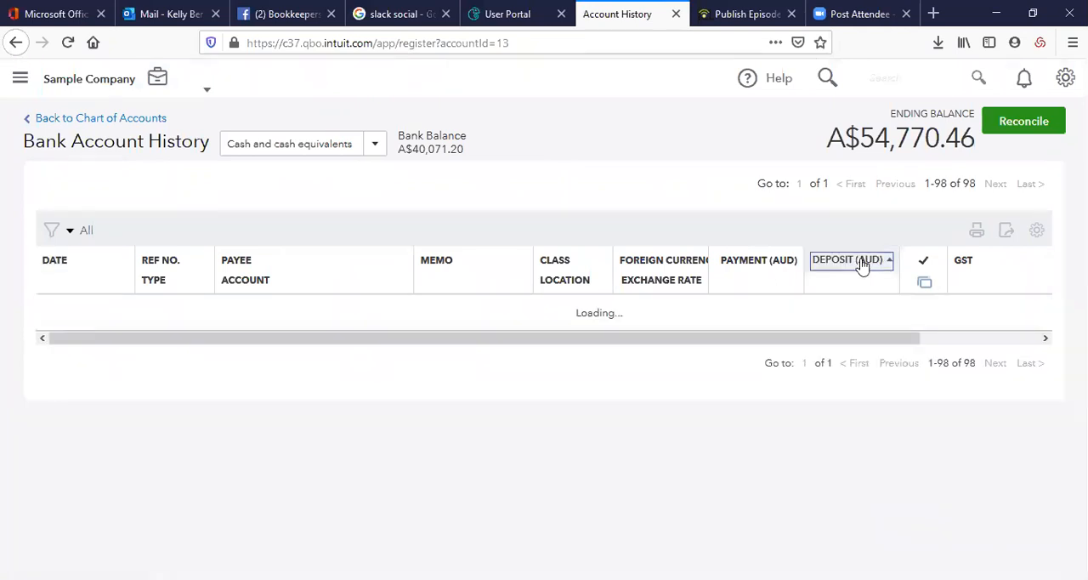
pyautogui.click(755, 265)
pyautogui.click(229, 264)
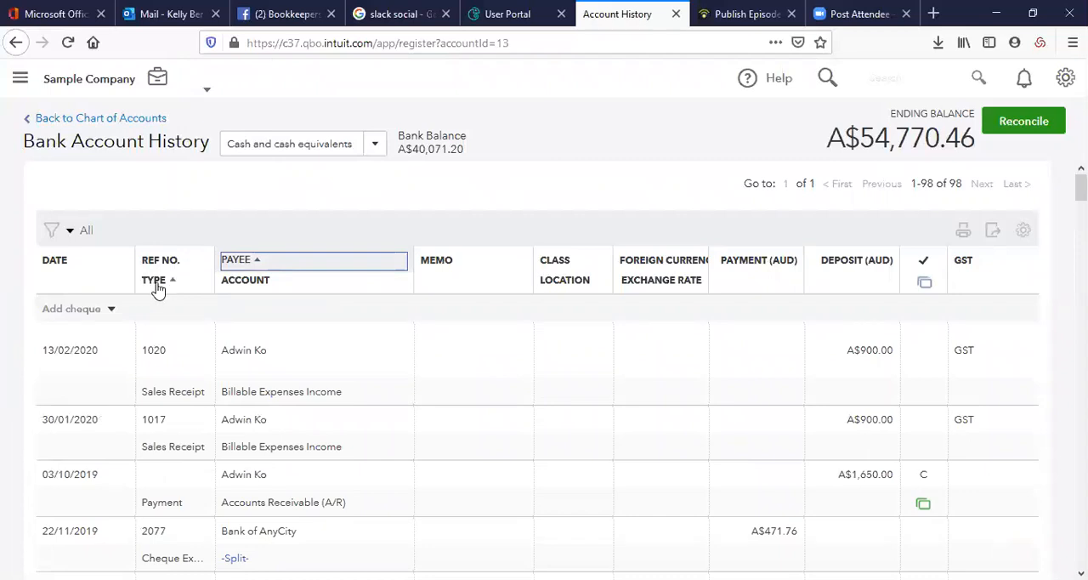
pyautogui.click(170, 262)
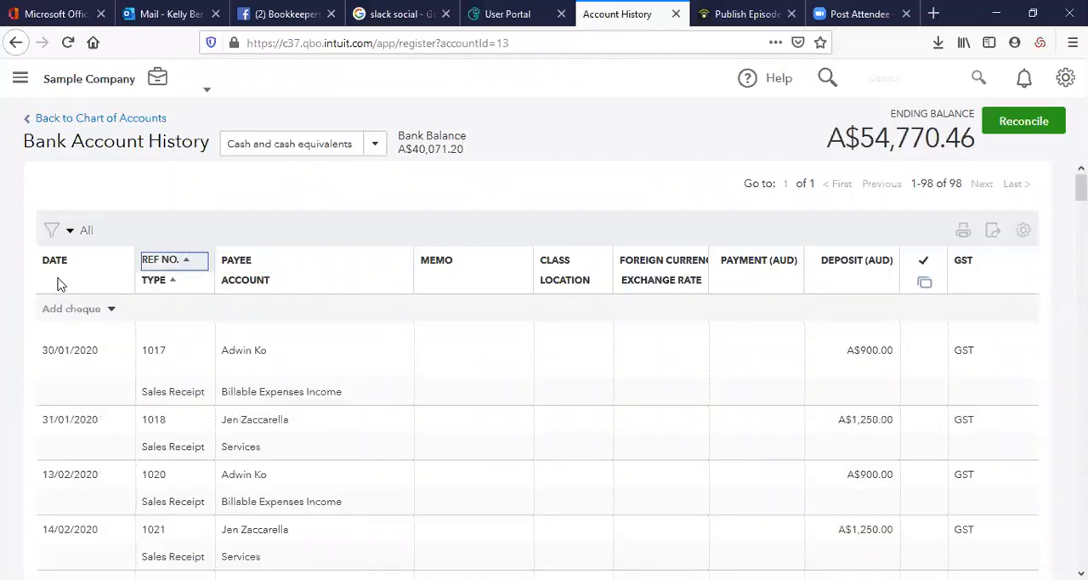
pyautogui.click(52, 261)
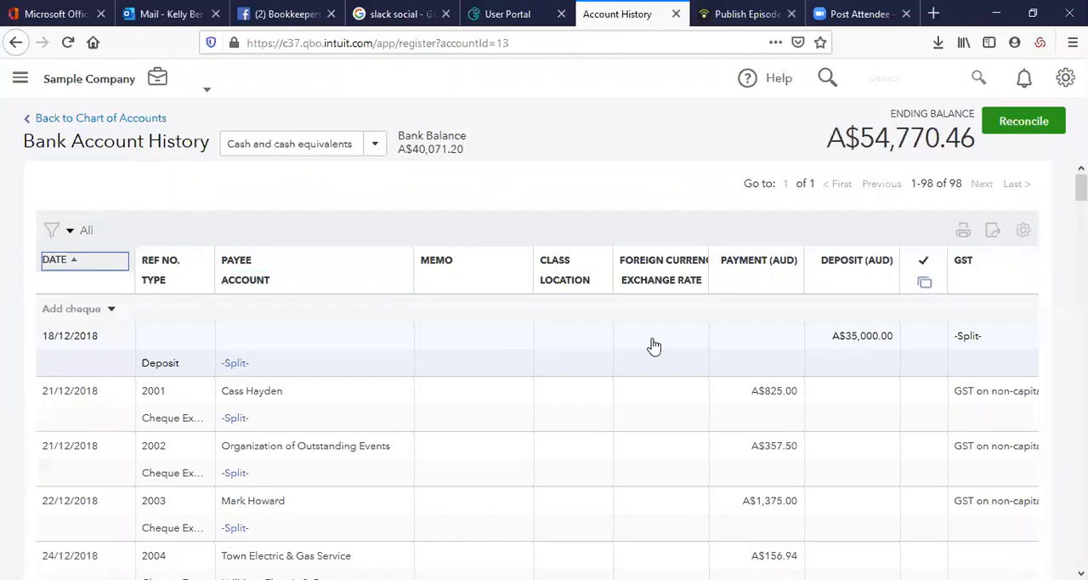
pyautogui.scroll(-2, 699, 451)
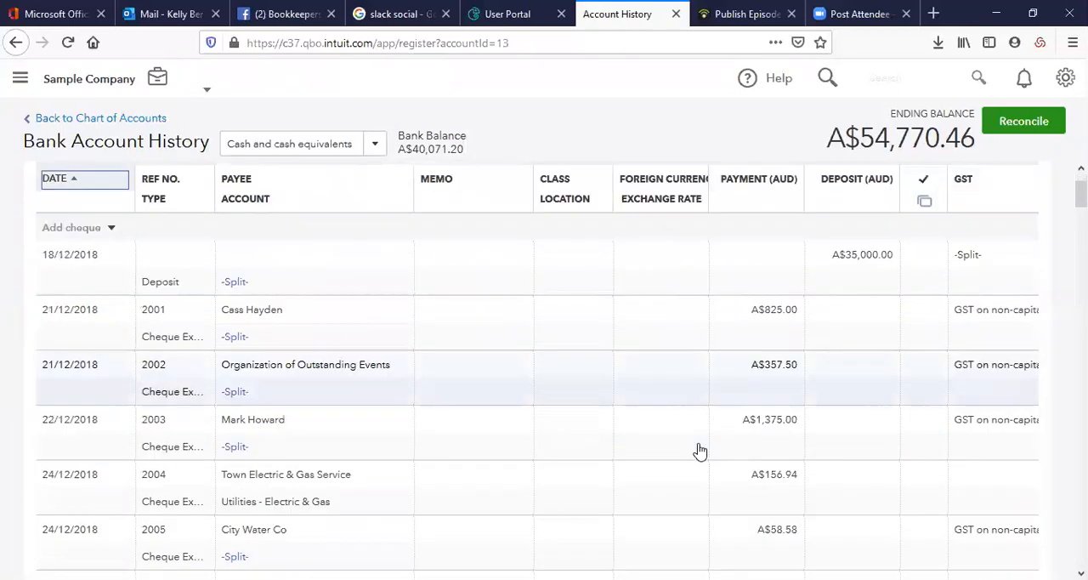
pyautogui.scroll(2, 701, 452)
# Search all transactions by a contact's first name, and run another search for reference number 1051
pyautogui.click(827, 80)
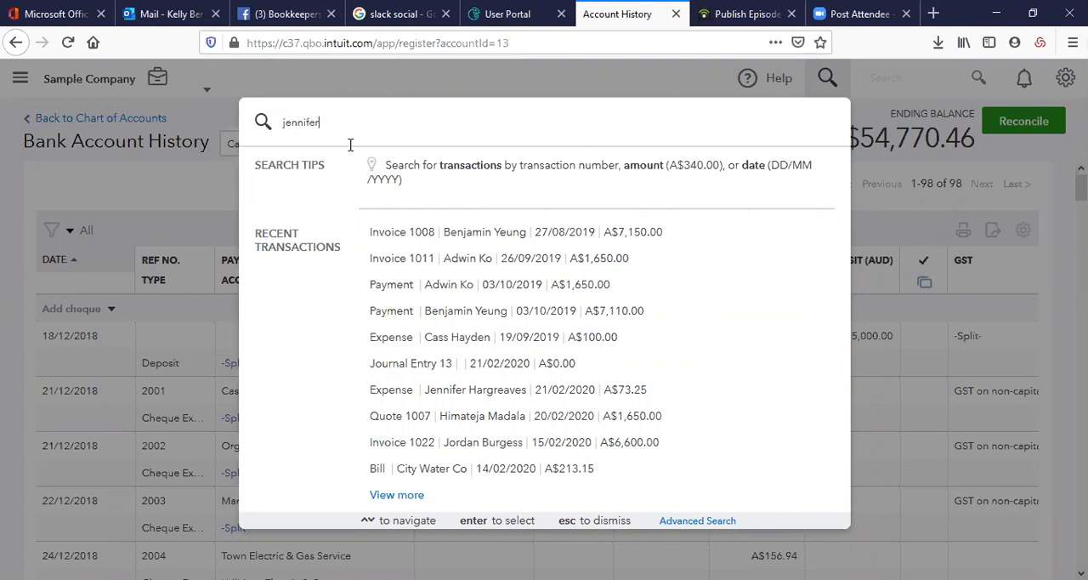
pyautogui.press('Return')
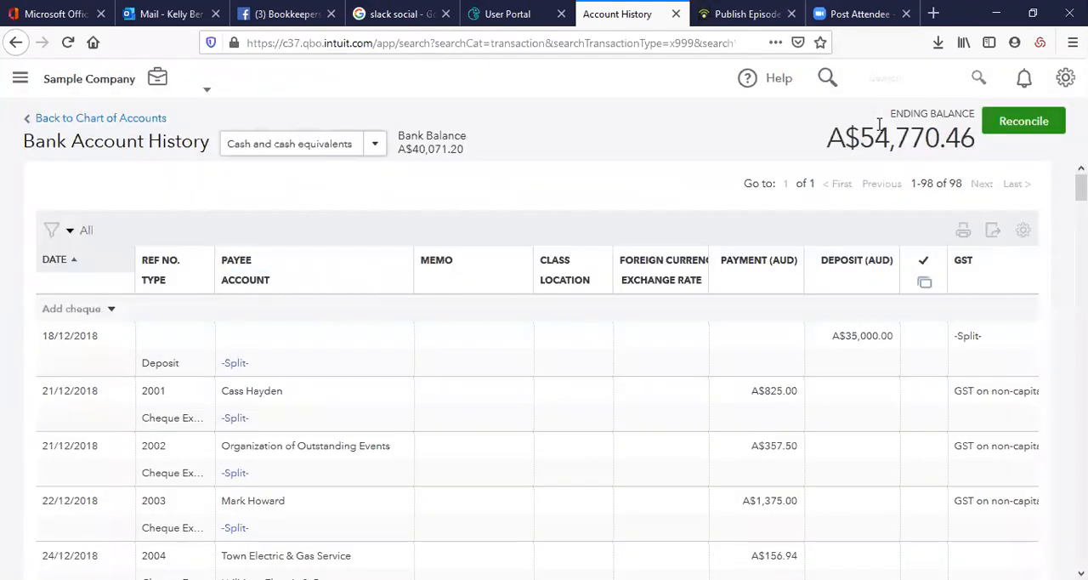
pyautogui.click(832, 71)
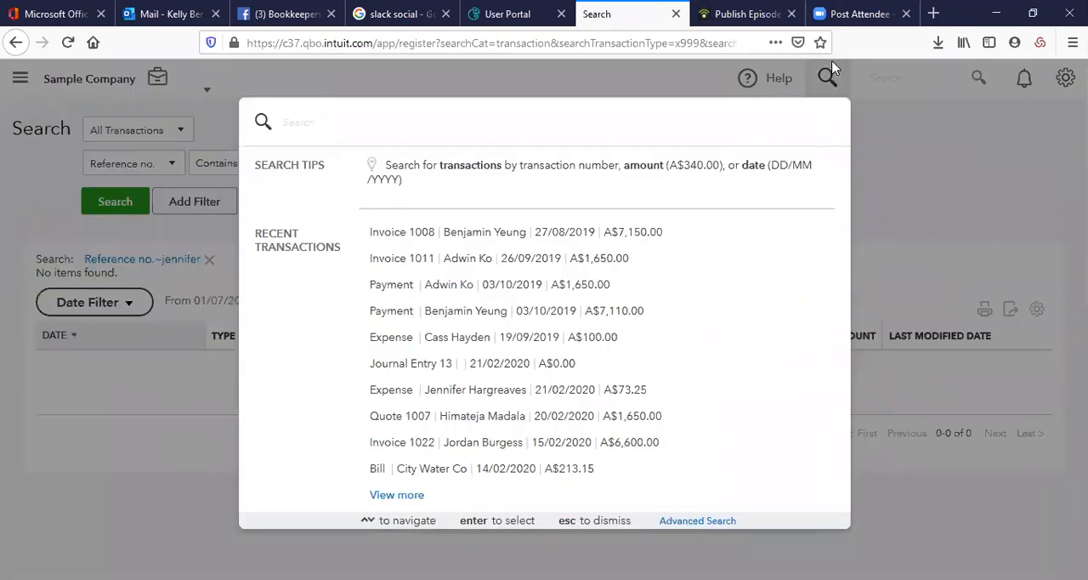
pyautogui.click(830, 77)
pyautogui.click(831, 78)
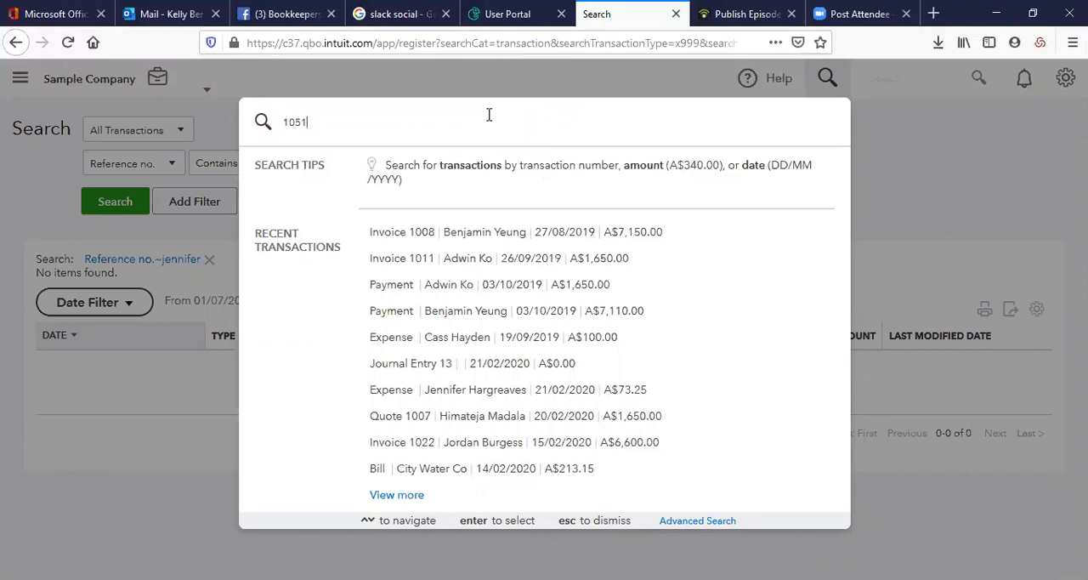
pyautogui.press('Return')
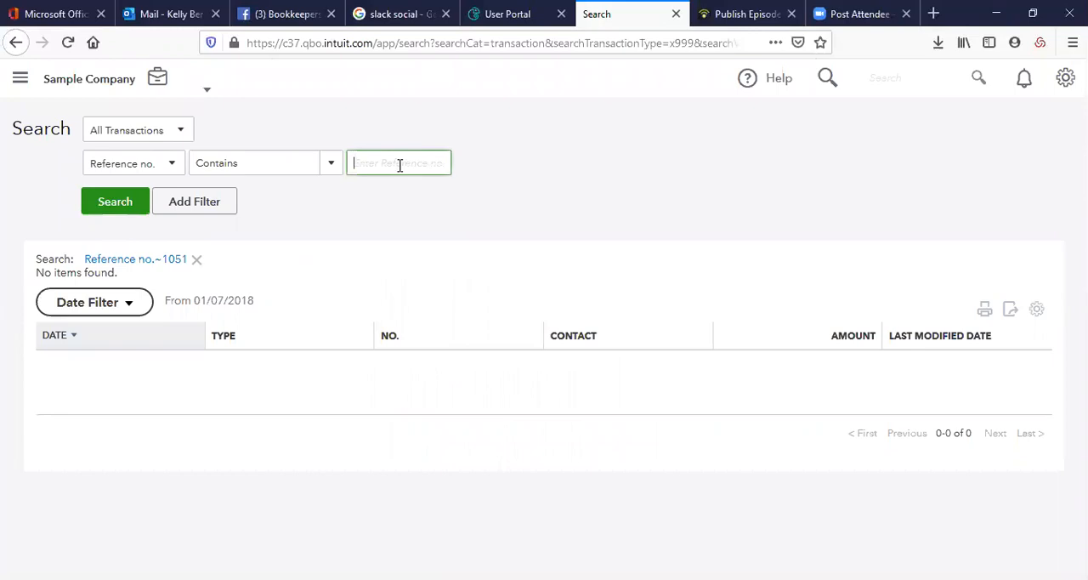
# Search for transactions whose reference number contains 100 and look through the matches
pyautogui.write('100')
pyautogui.press('Return')
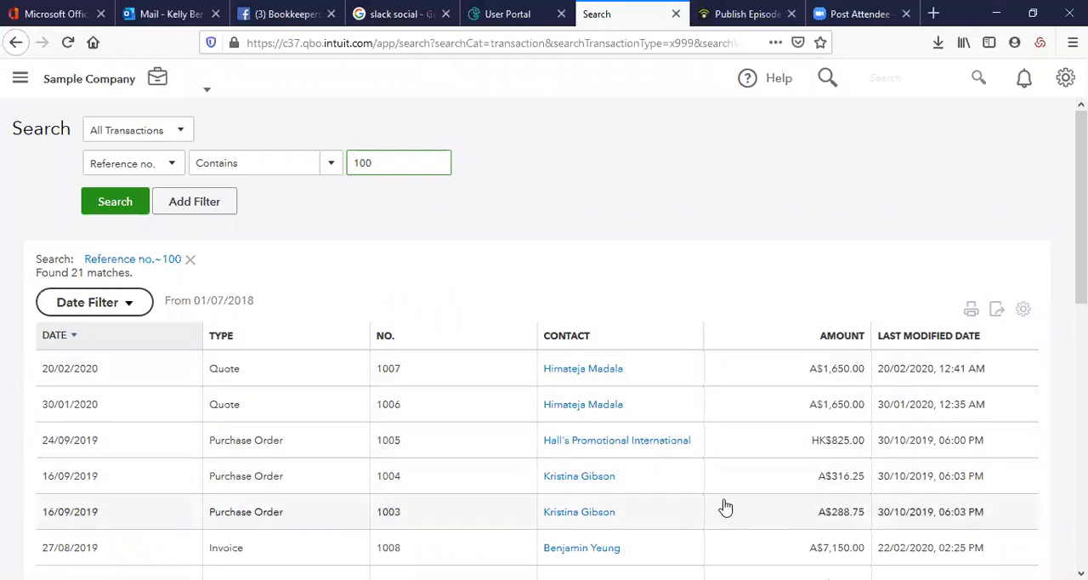
pyautogui.scroll(-3, 718, 503)
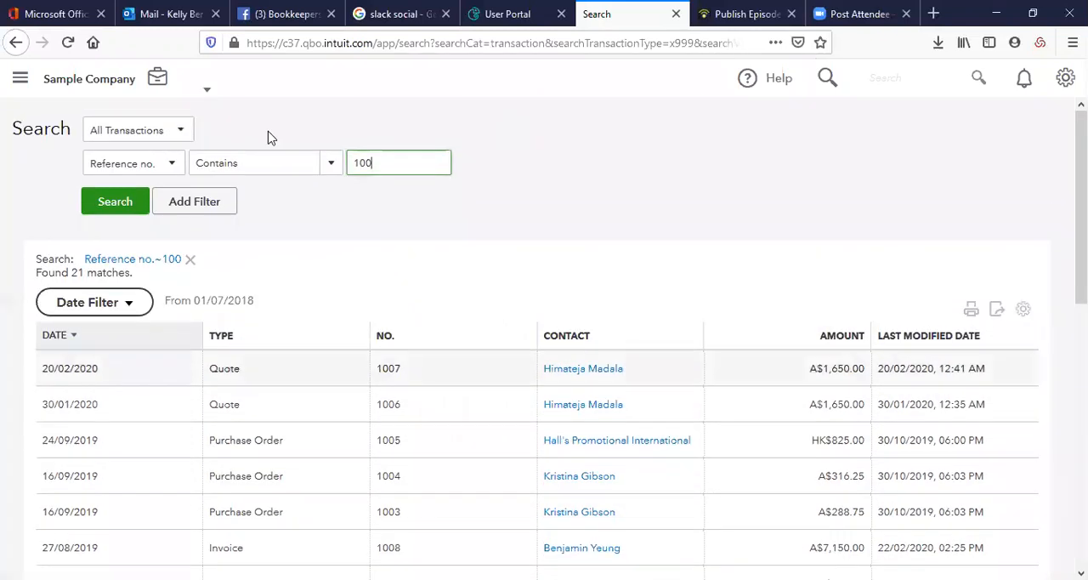
pyautogui.scroll(3, 442, 421)
# Browse the transaction types available for searching, and search all transactions for an amount equal to 100
pyautogui.moveTo(434, 162); pyautogui.dragTo(325, 158)
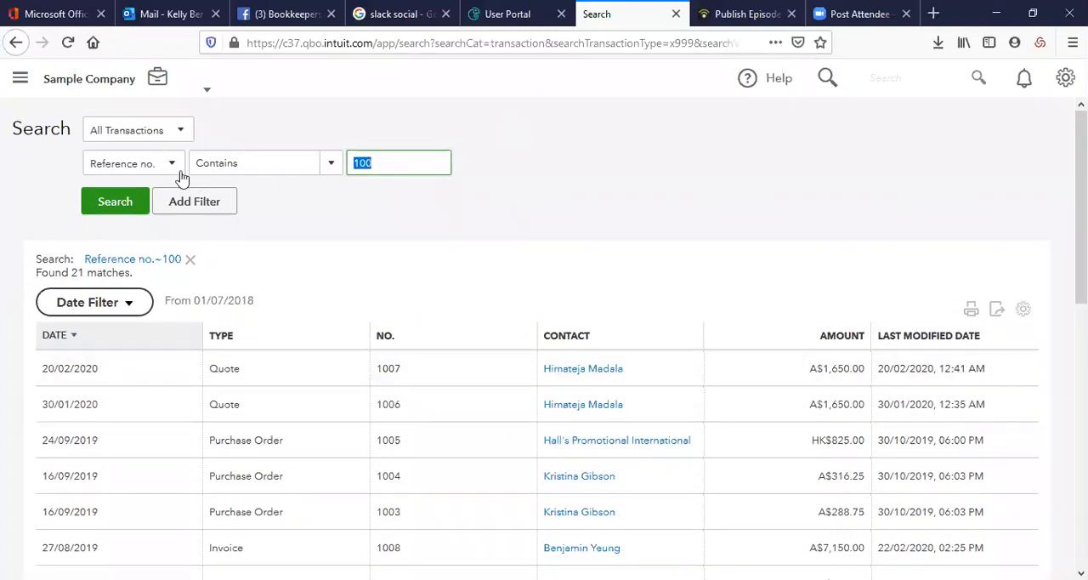
pyautogui.click(181, 132)
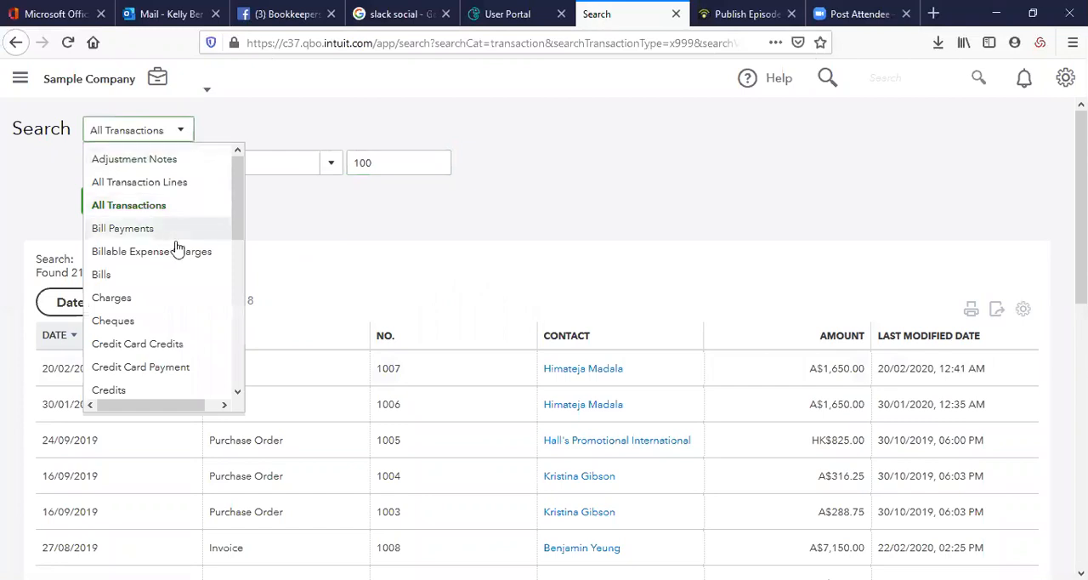
pyautogui.scroll(-5, 201, 289)
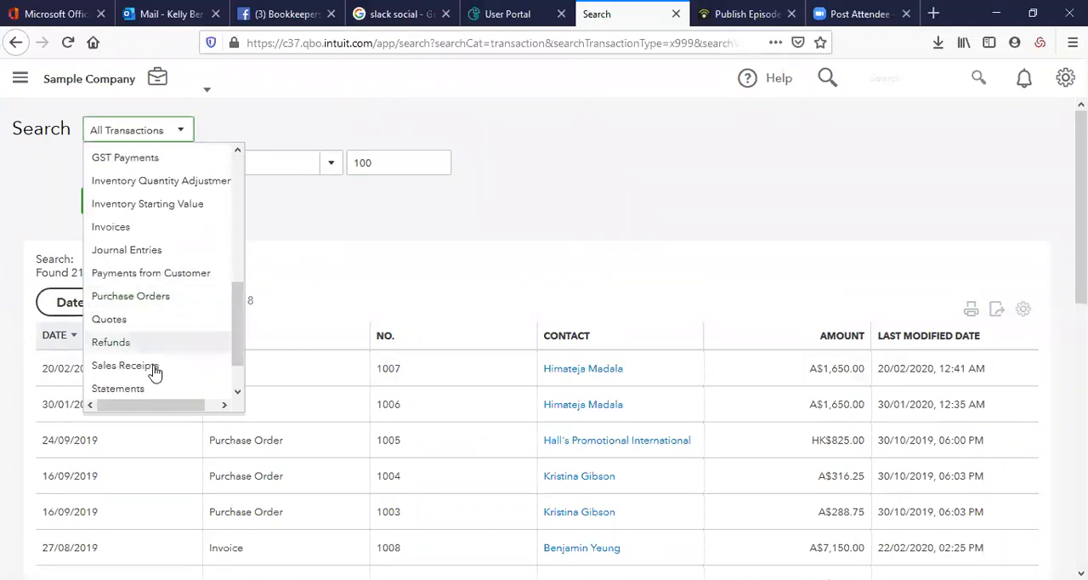
pyautogui.click(285, 241)
pyautogui.click(154, 162)
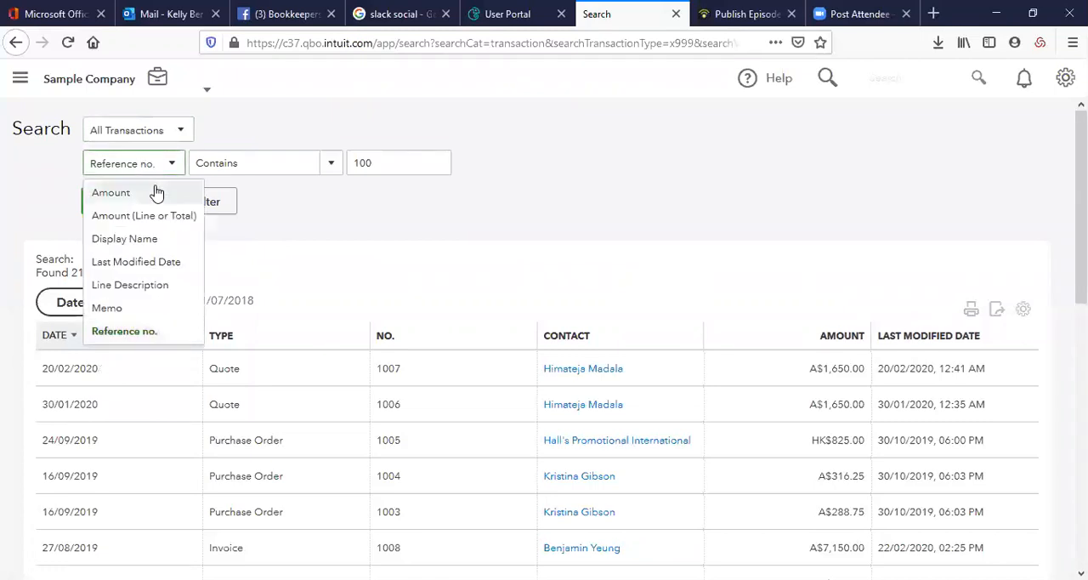
pyautogui.click(155, 189)
pyautogui.click(410, 167)
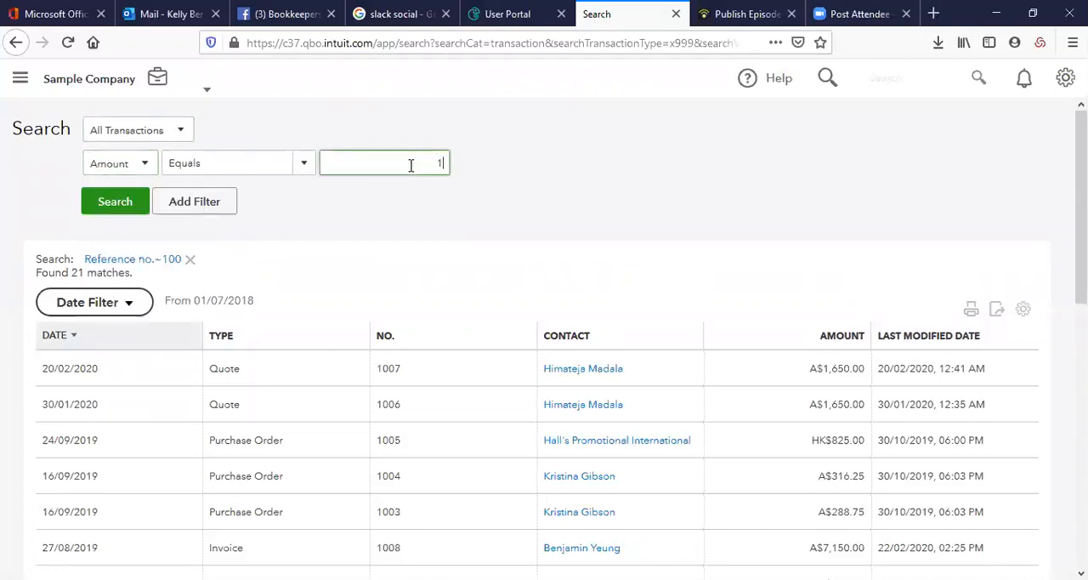
pyautogui.press('Return')
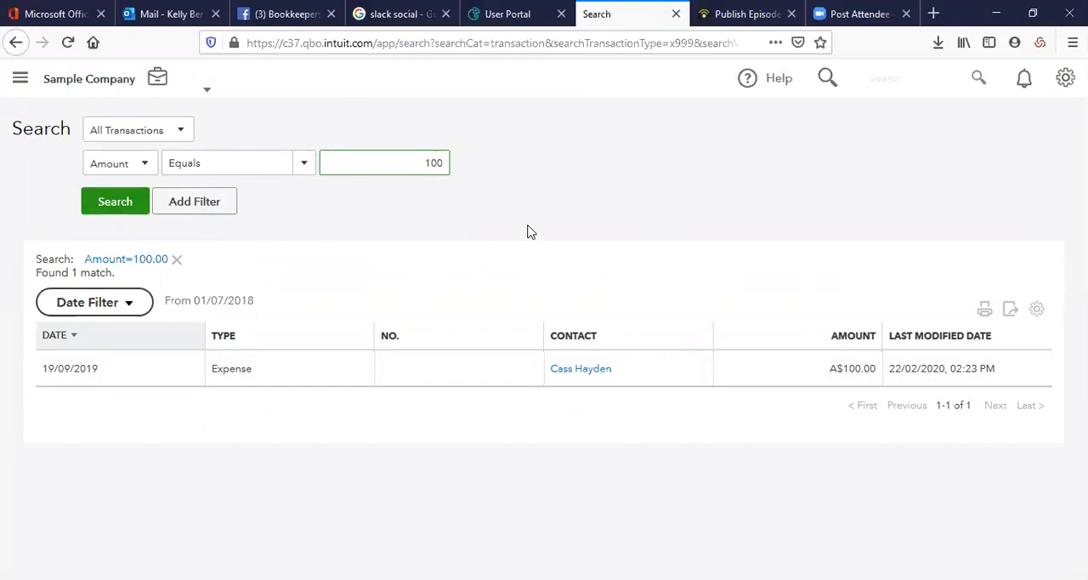
# Restore the navigation menu, open the bank Rules page and start creating a new rule
pyautogui.click(17, 76)
pyautogui.moveTo(68, 221)
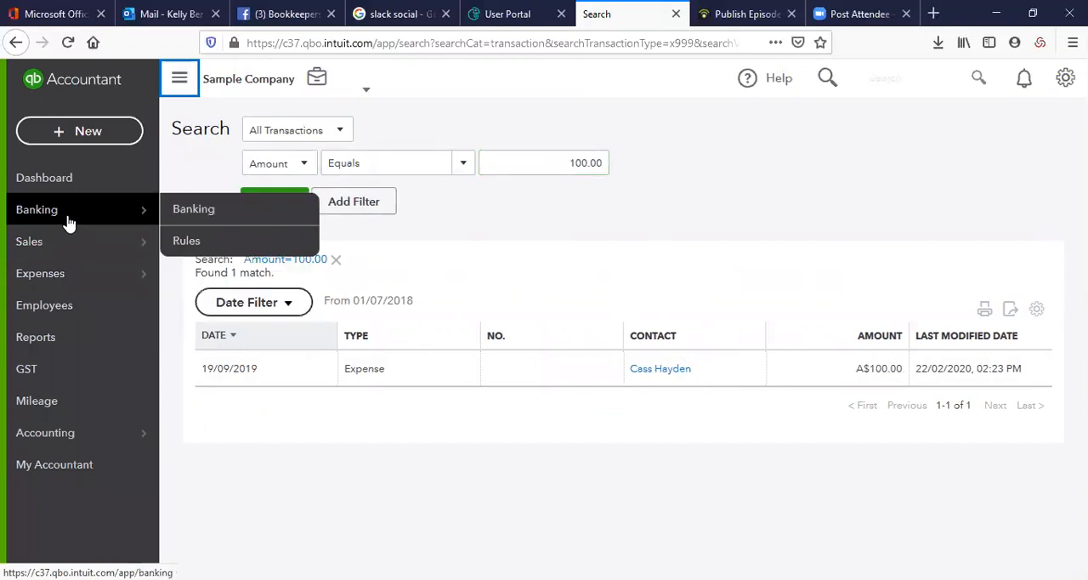
pyautogui.click(236, 249)
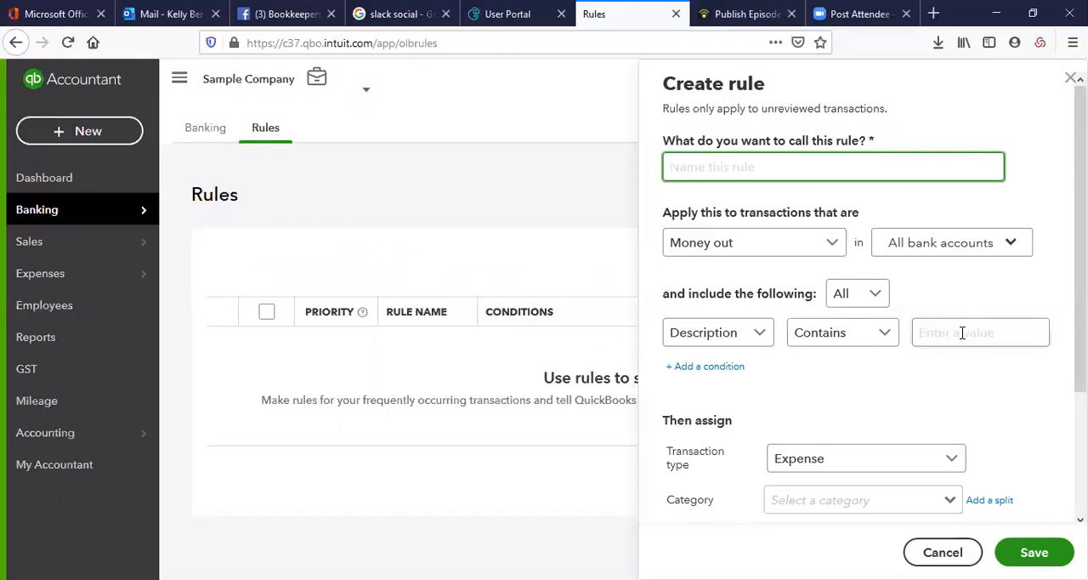
# View the new rule's comparison and field options for its condition, cancel the rule, and return to the Banking page
pyautogui.click(869, 337)
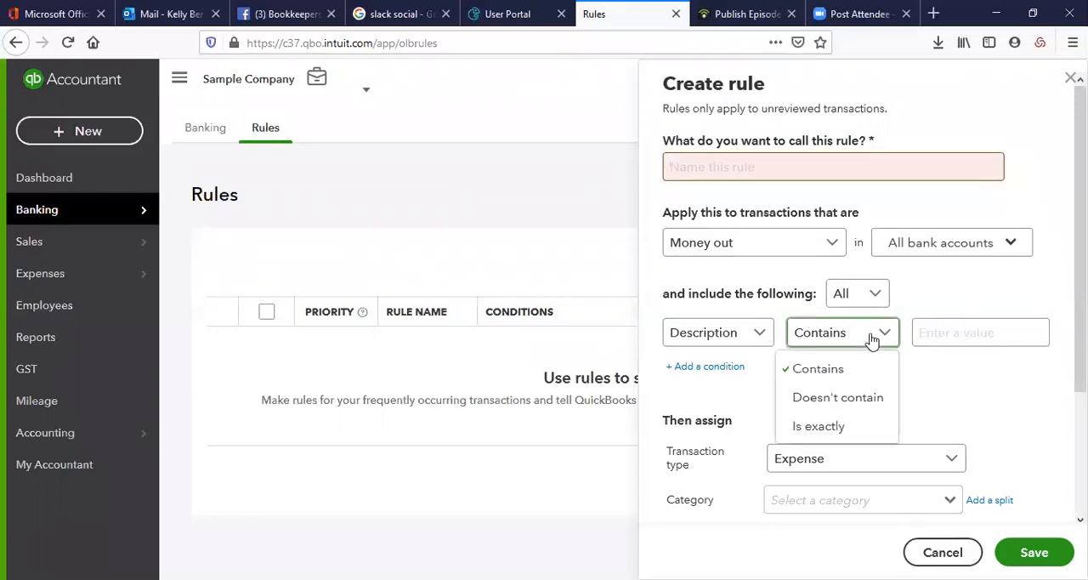
pyautogui.click(726, 340)
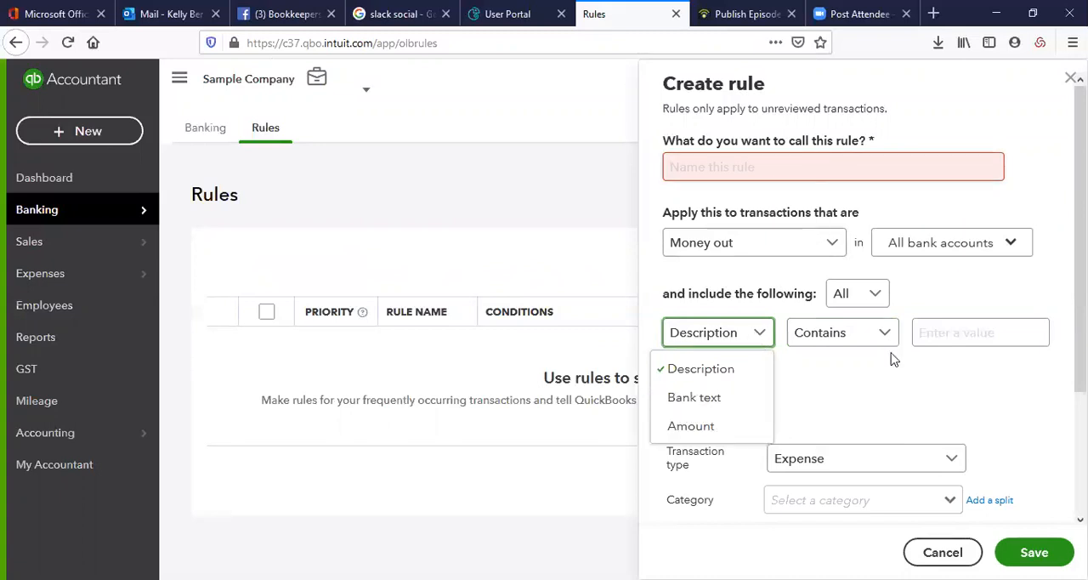
pyautogui.click(906, 410)
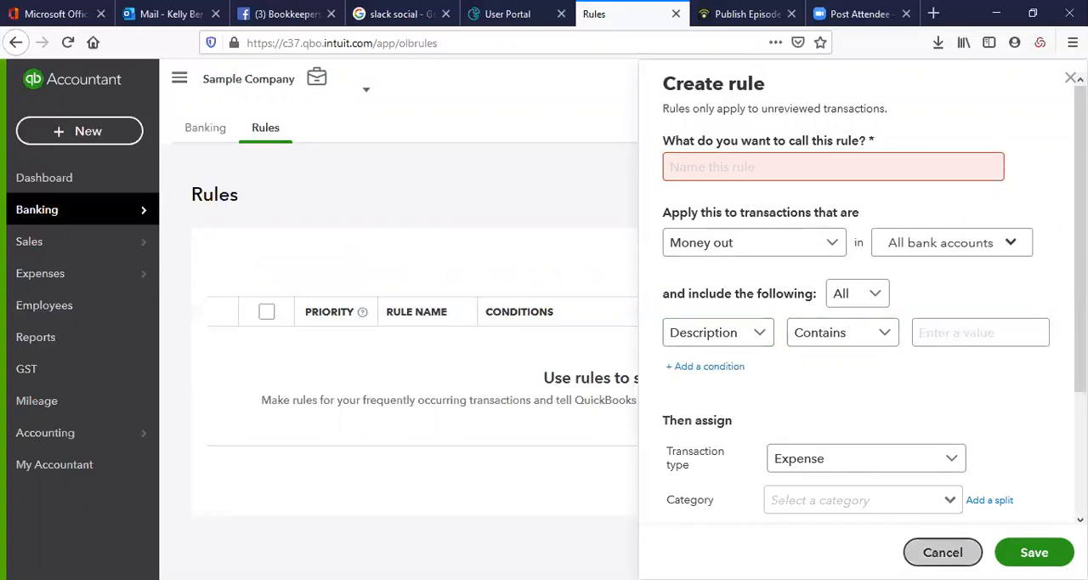
pyautogui.click(943, 552)
pyautogui.click(83, 211)
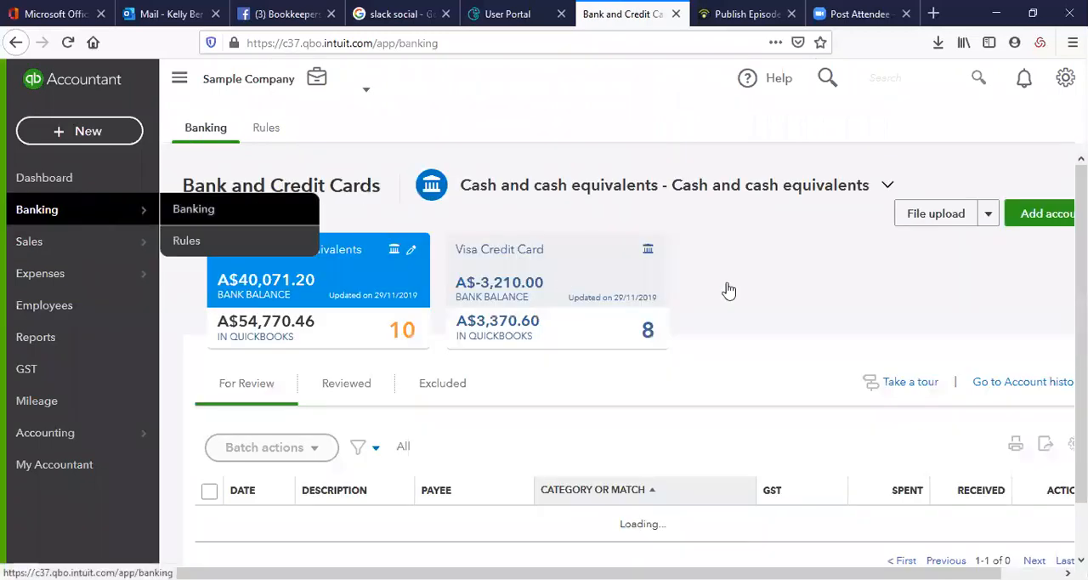
# View the bank file upload page for bringing in transactions, and return to Bank and Credit Cards
pyautogui.click(989, 214)
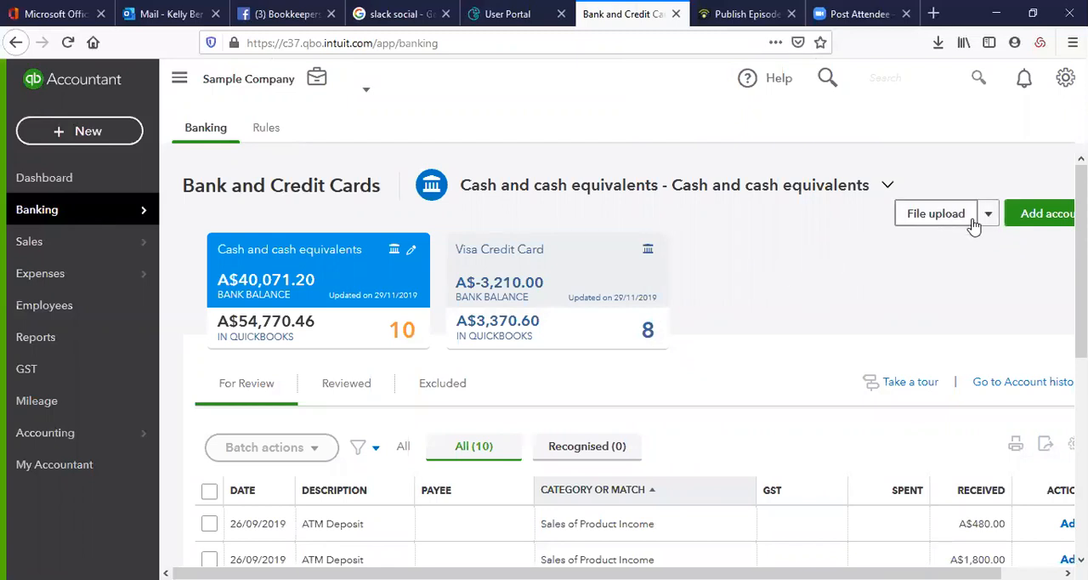
pyautogui.click(943, 218)
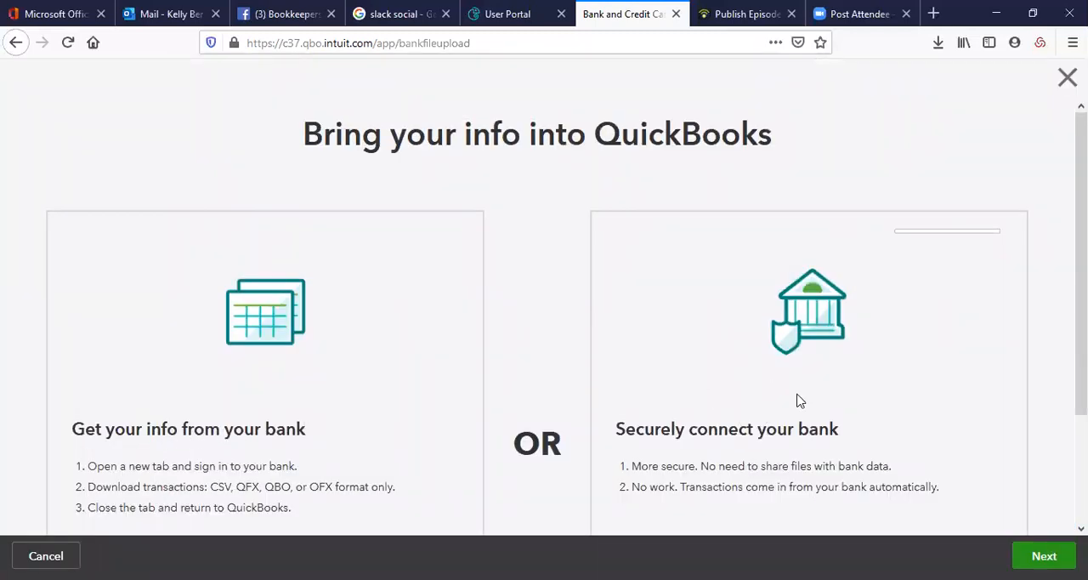
pyautogui.click(1067, 78)
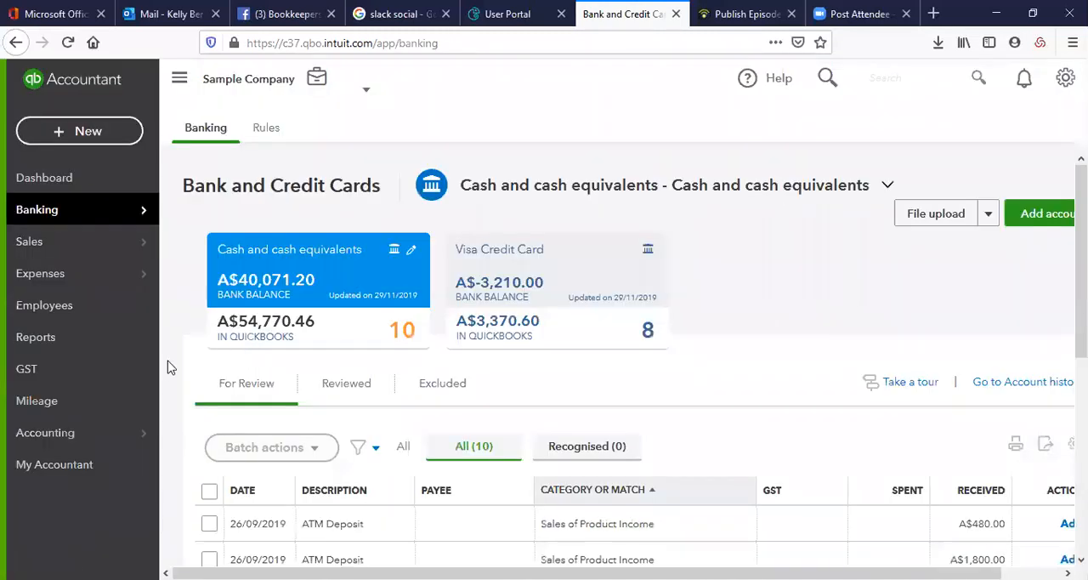
# Open the All Sales transactions page and view the types of new sales transaction that can be created
pyautogui.moveTo(32, 243)
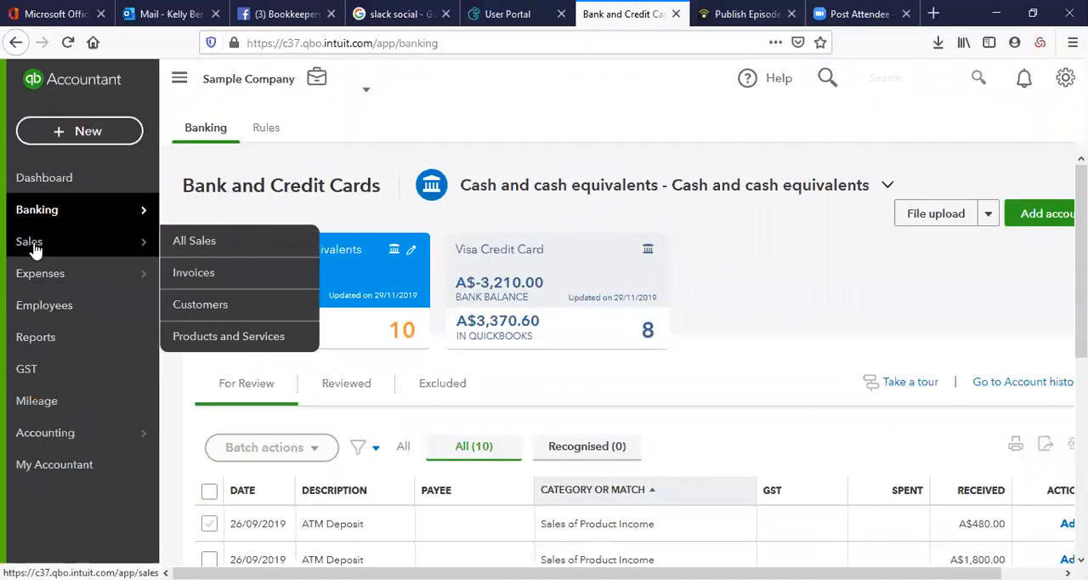
pyautogui.click(180, 241)
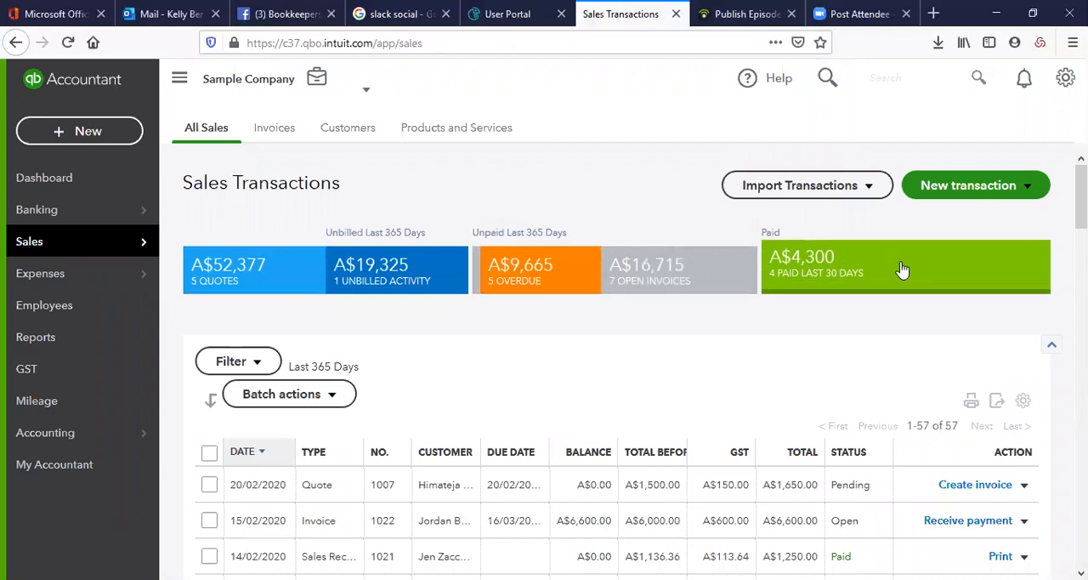
pyautogui.click(995, 189)
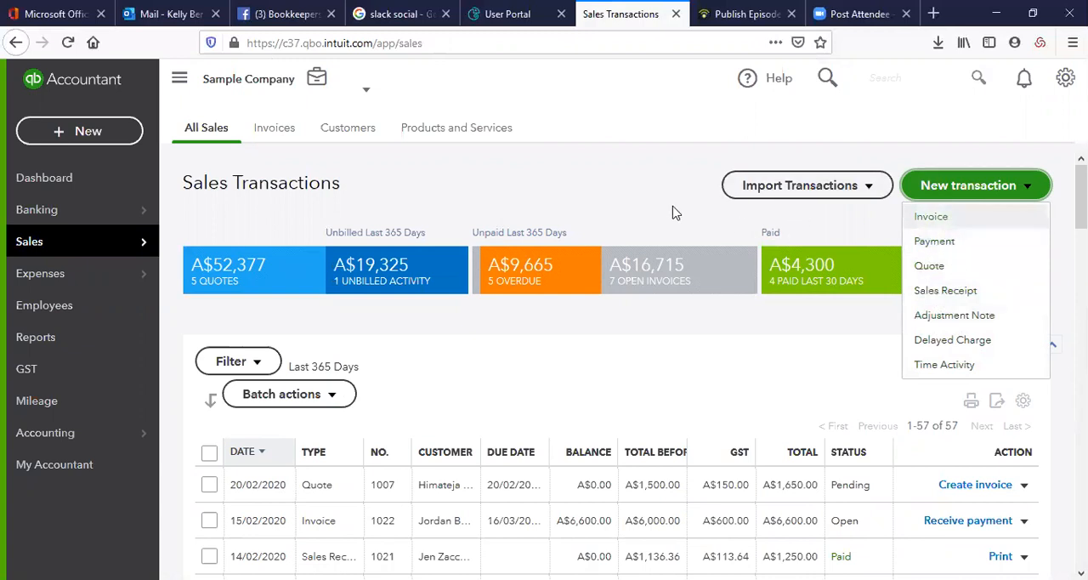
pyautogui.click(428, 178)
# View the sales Invoices page, and look through the Customers list
pyautogui.click(287, 130)
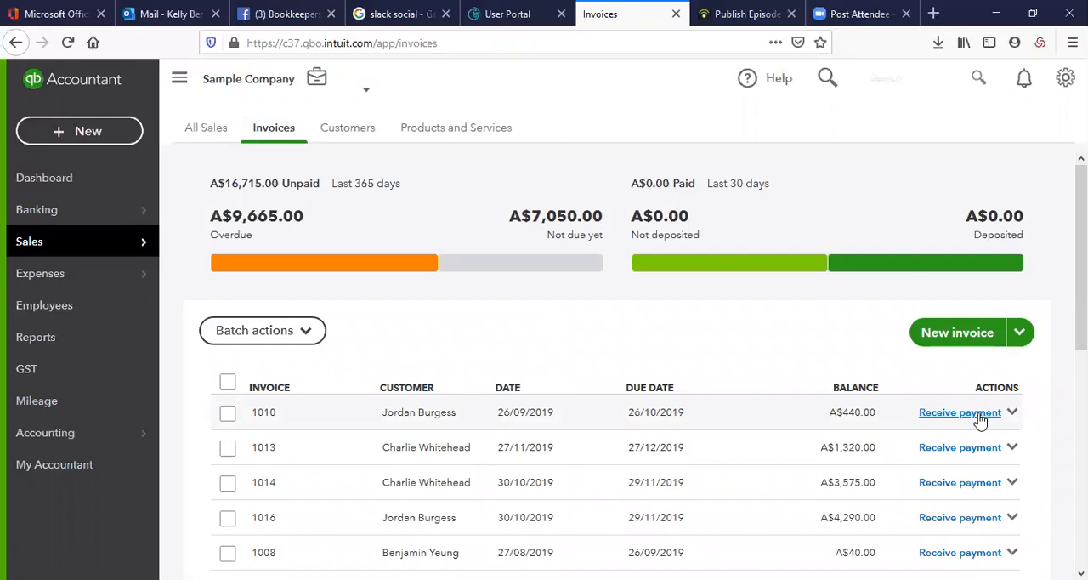
pyautogui.click(346, 129)
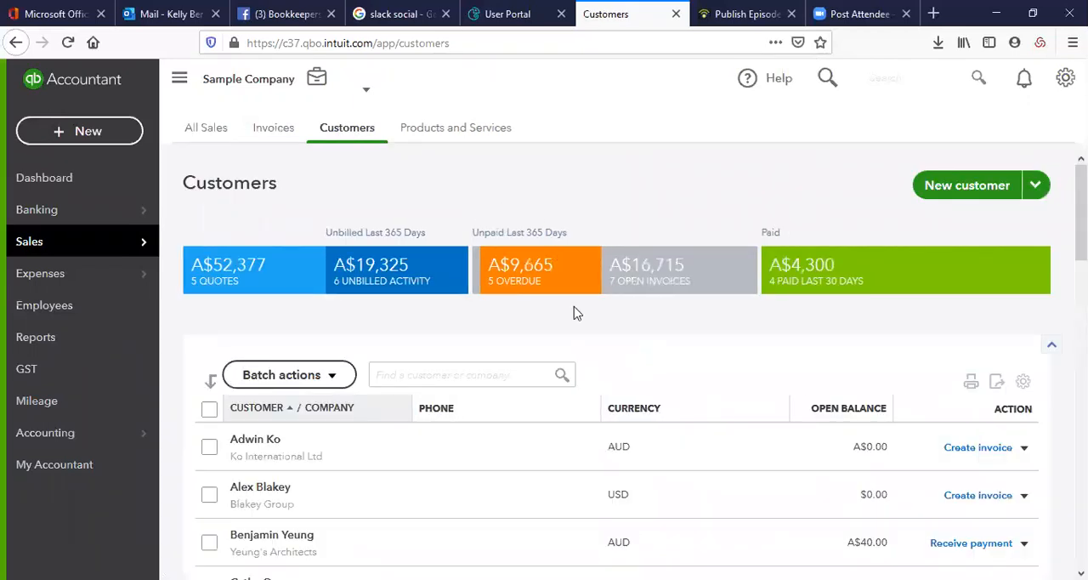
pyautogui.scroll(-3, 575, 311)
pyautogui.scroll(1, 572, 313)
pyautogui.scroll(1, 573, 313)
# Open the Products and Services list and look through all its items
pyautogui.click(459, 129)
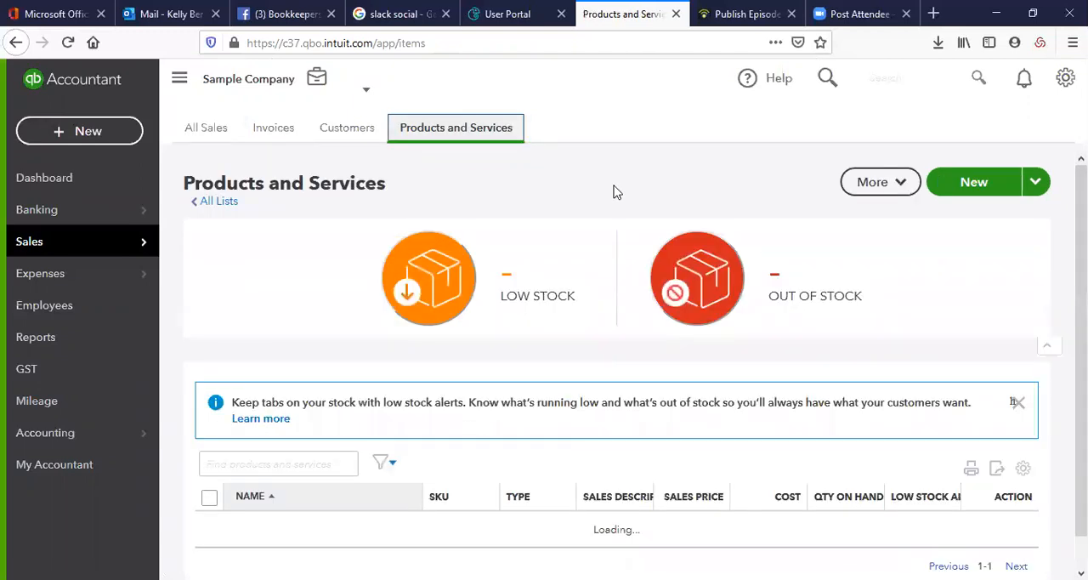
pyautogui.scroll(-4, 614, 194)
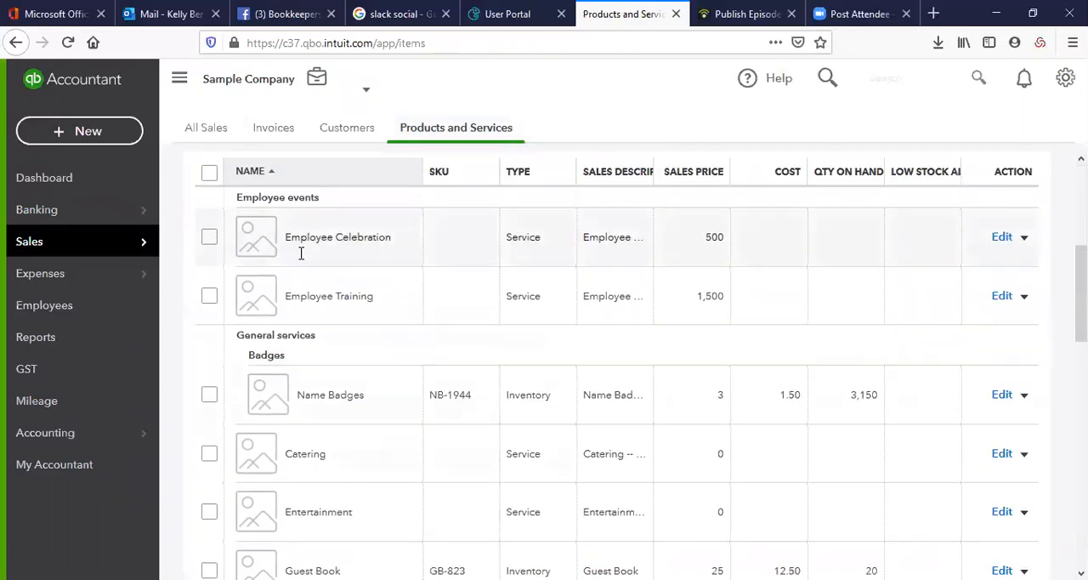
pyautogui.scroll(-2, 368, 309)
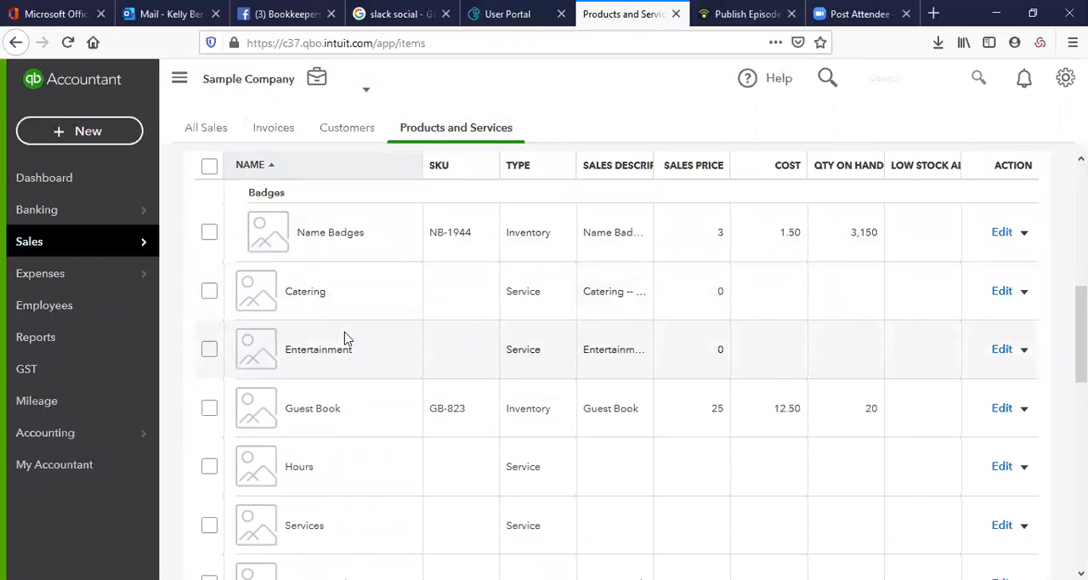
pyautogui.scroll(-5, 340, 340)
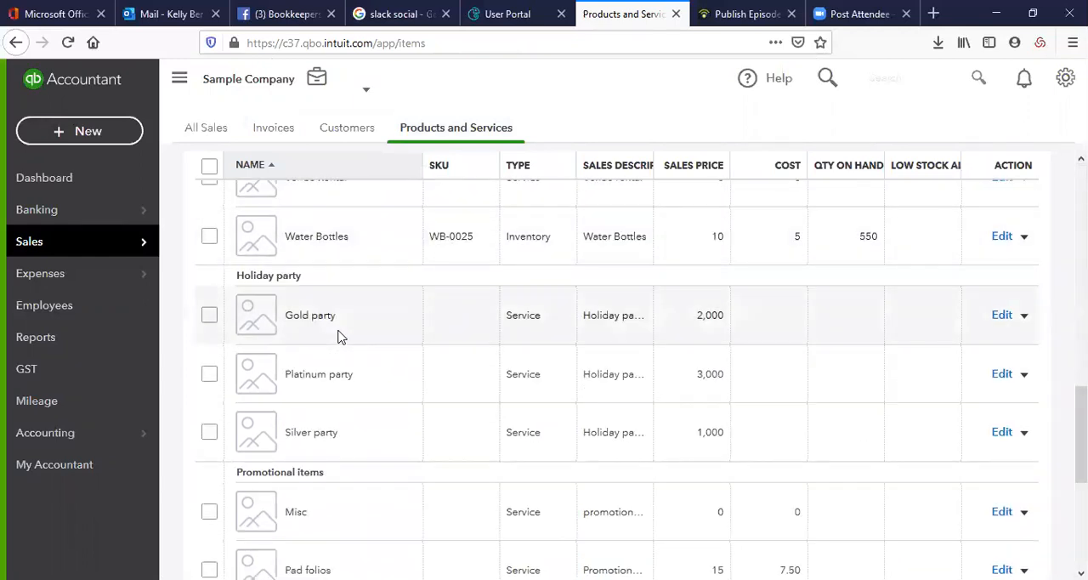
pyautogui.scroll(-4, 339, 338)
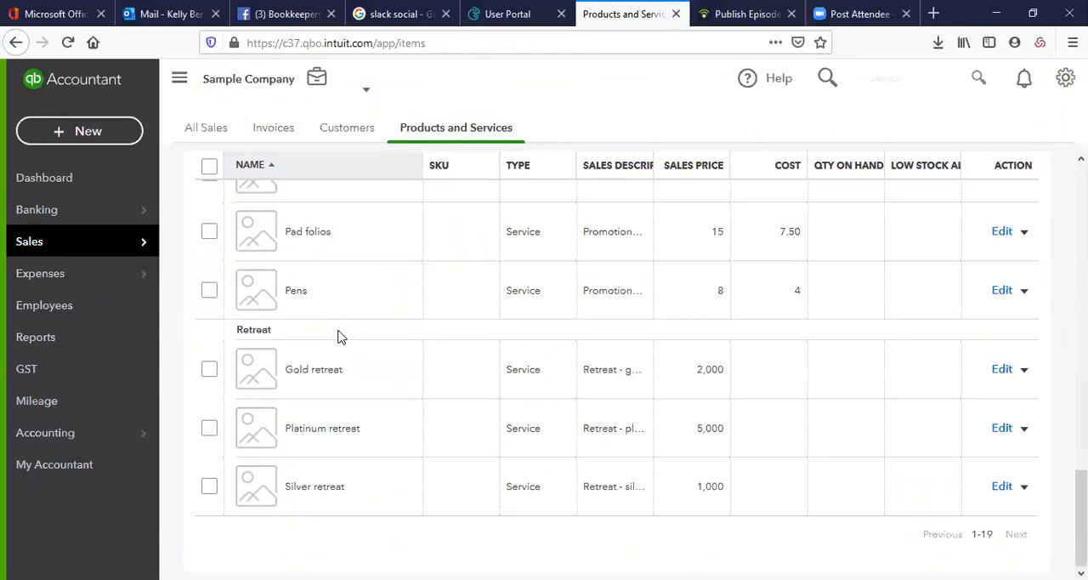
pyautogui.scroll(12, 337, 337)
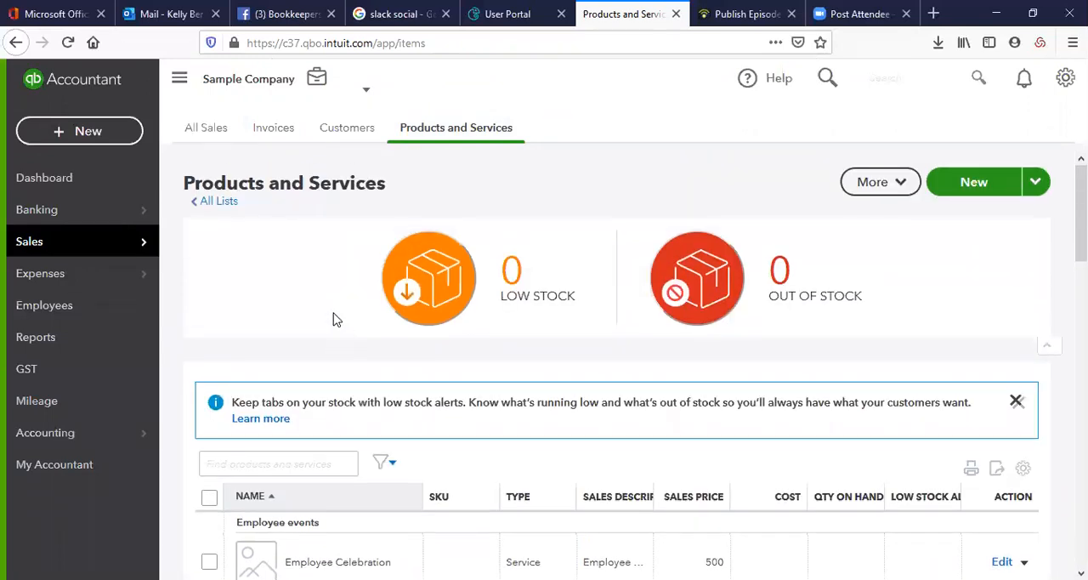
# View the Expense Transactions and Suppliers pages, and return to the expense transactions
pyautogui.moveTo(81, 272)
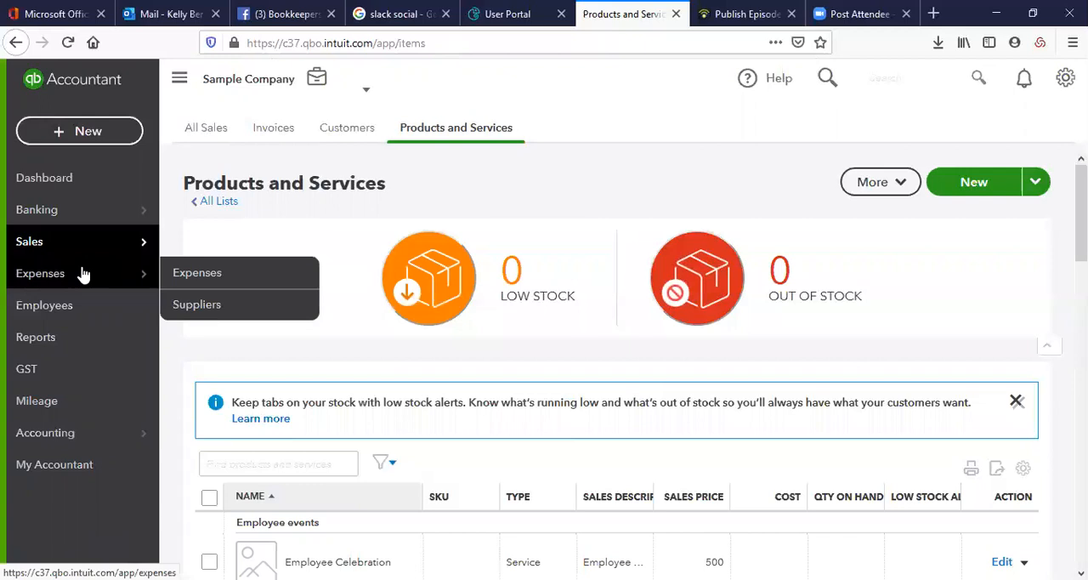
pyautogui.click(187, 276)
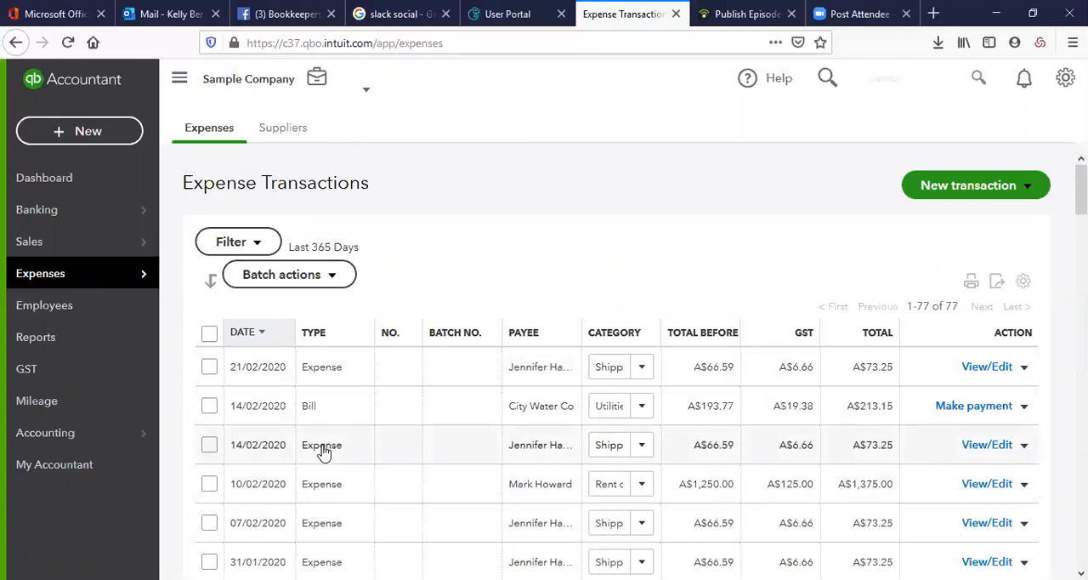
pyautogui.click(295, 133)
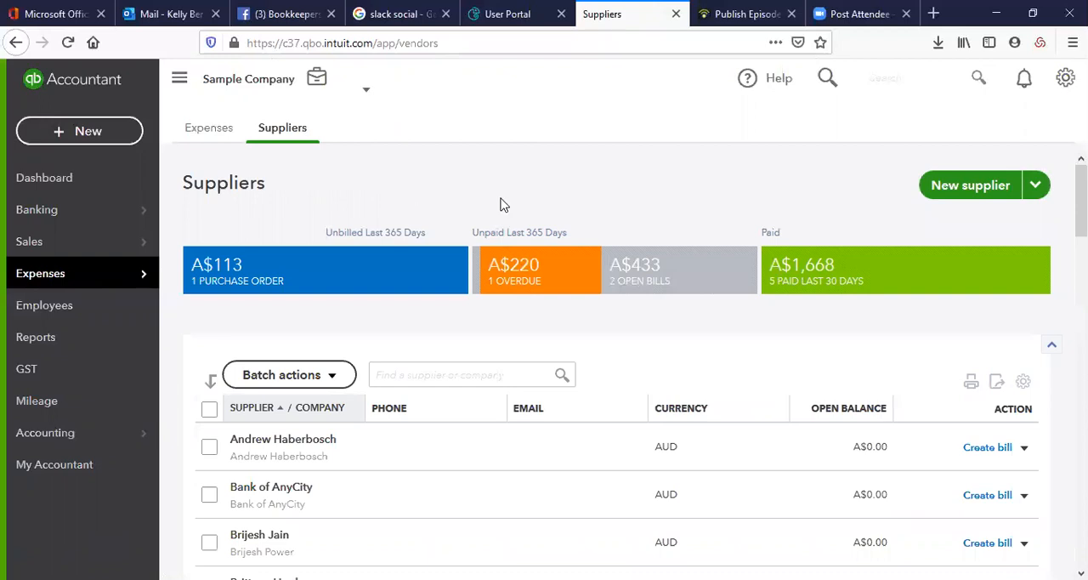
pyautogui.click(192, 130)
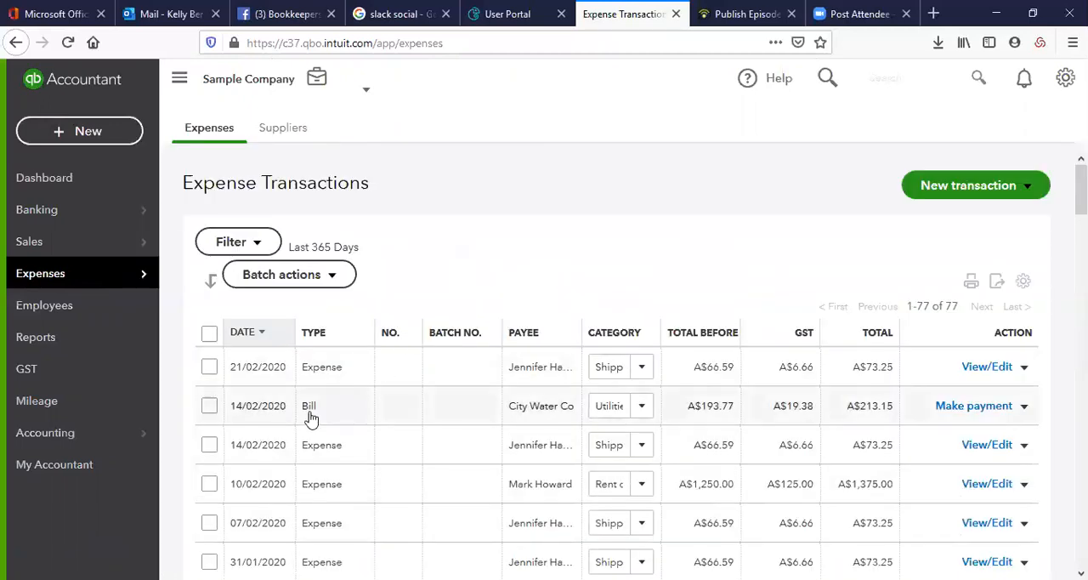
# Start a new bill, look through the expense categories and choose Bank charges for its first line
pyautogui.click(1025, 193)
pyautogui.click(972, 220)
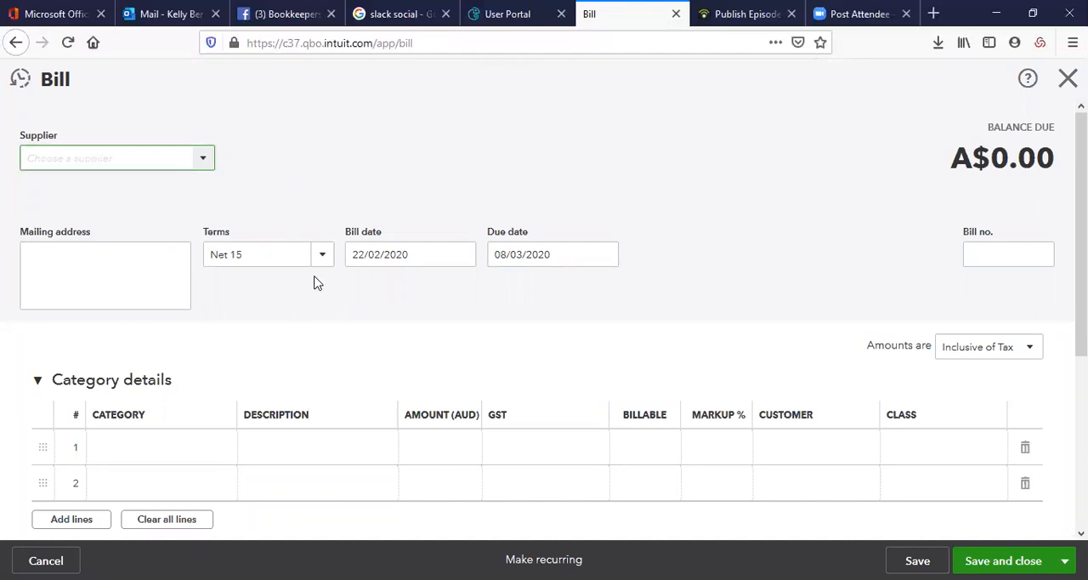
pyautogui.click(219, 454)
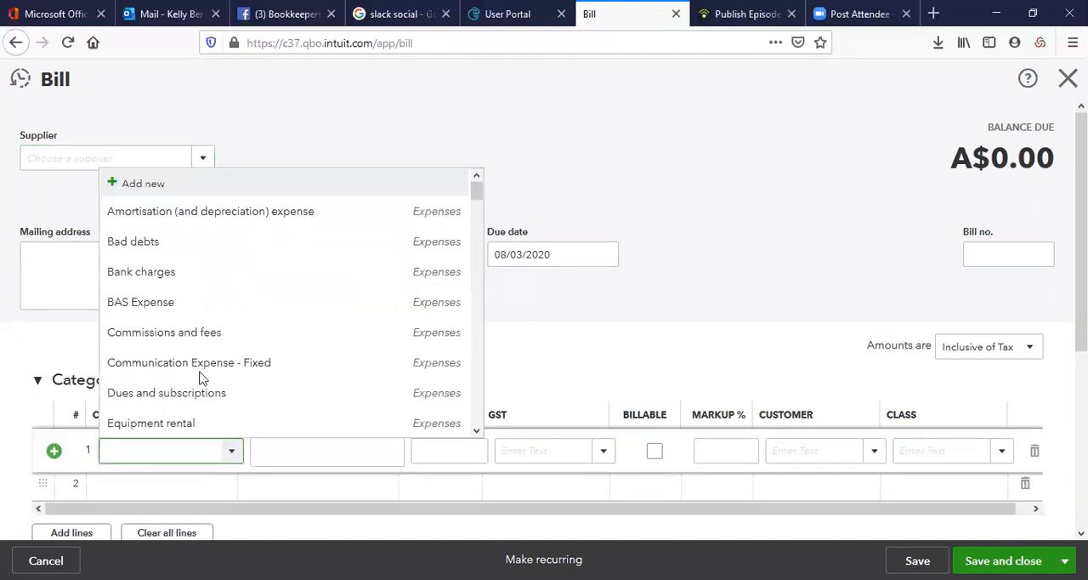
pyautogui.scroll(-3, 228, 361)
pyautogui.scroll(-3, 223, 359)
pyautogui.scroll(6, 219, 355)
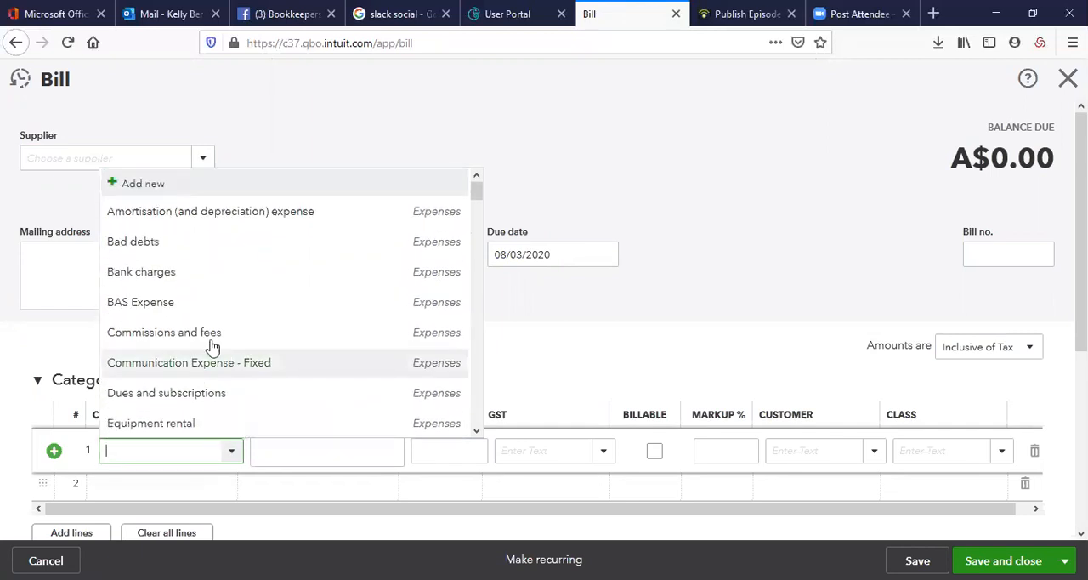
pyautogui.click(185, 281)
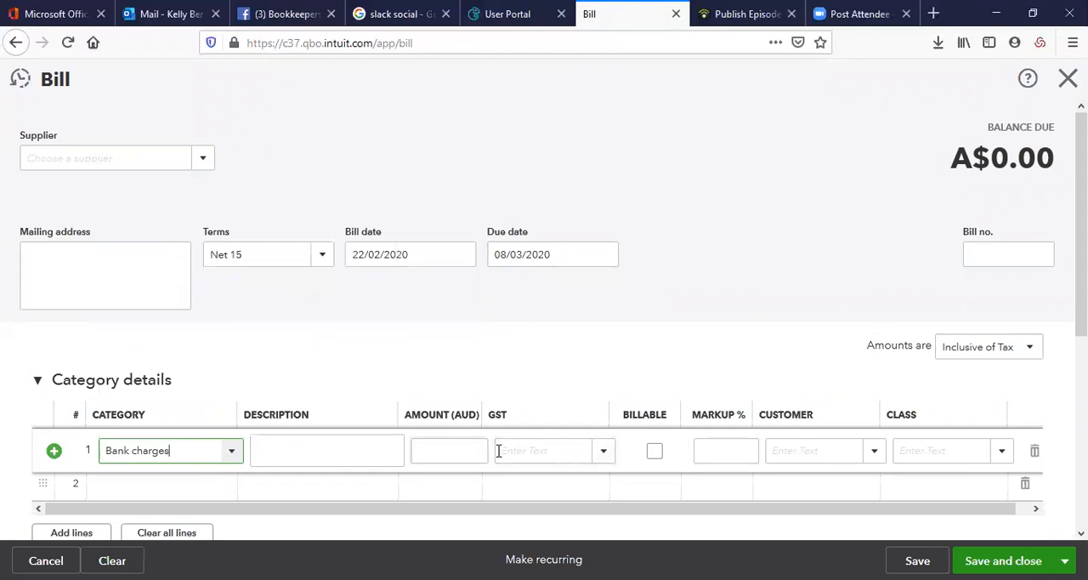
# View the bill's saving options, and close the bill without saving
pyautogui.scroll(-2, 915, 391)
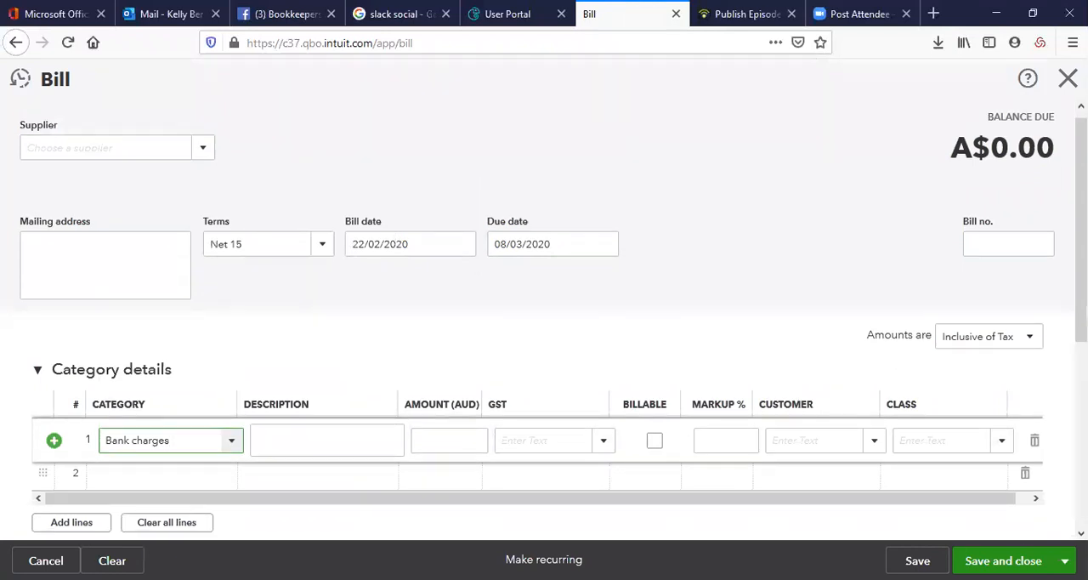
pyautogui.click(1064, 560)
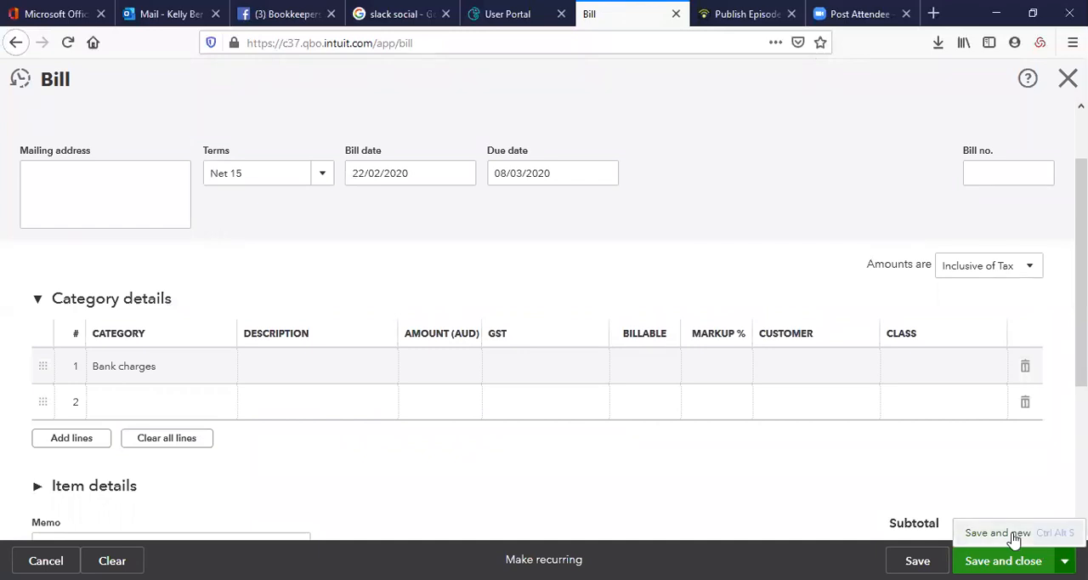
pyautogui.scroll(2, 551, 255)
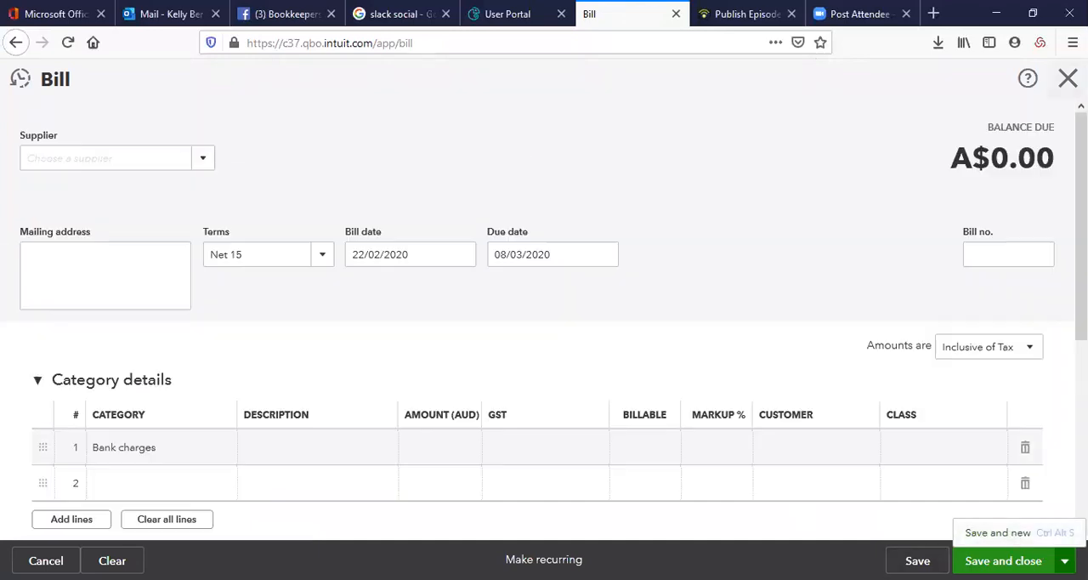
pyautogui.click(1068, 78)
pyautogui.click(615, 349)
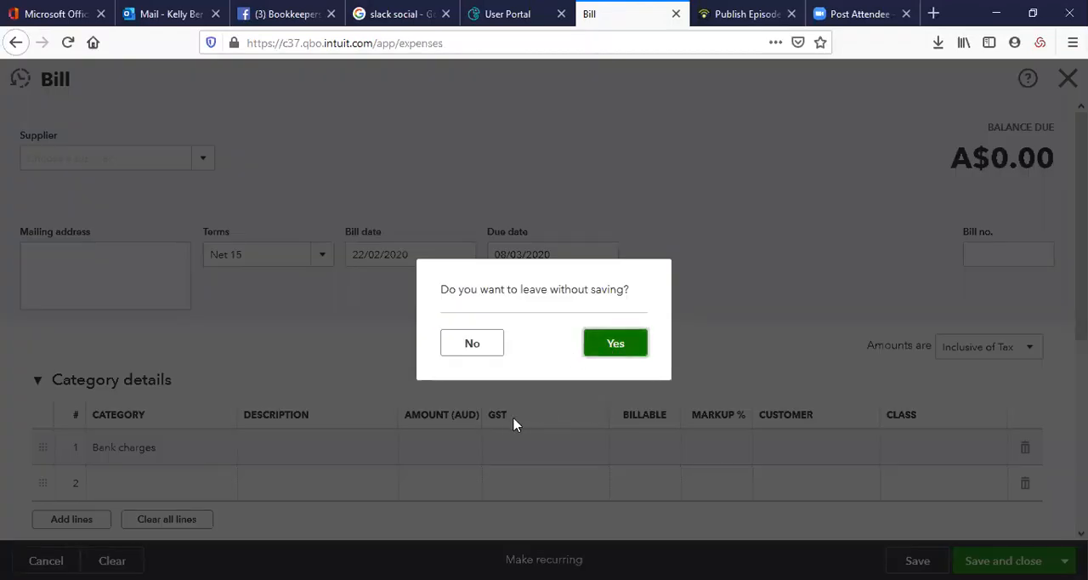
# Start a new expense, look over its form and select Cash and cash equivalents as the payment account
pyautogui.click(1031, 192)
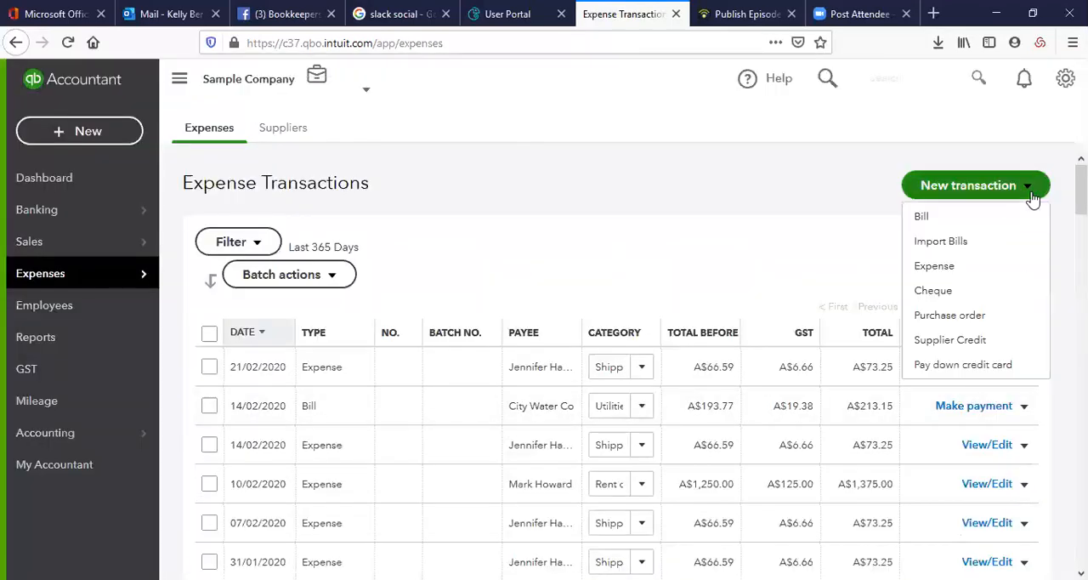
pyautogui.click(956, 270)
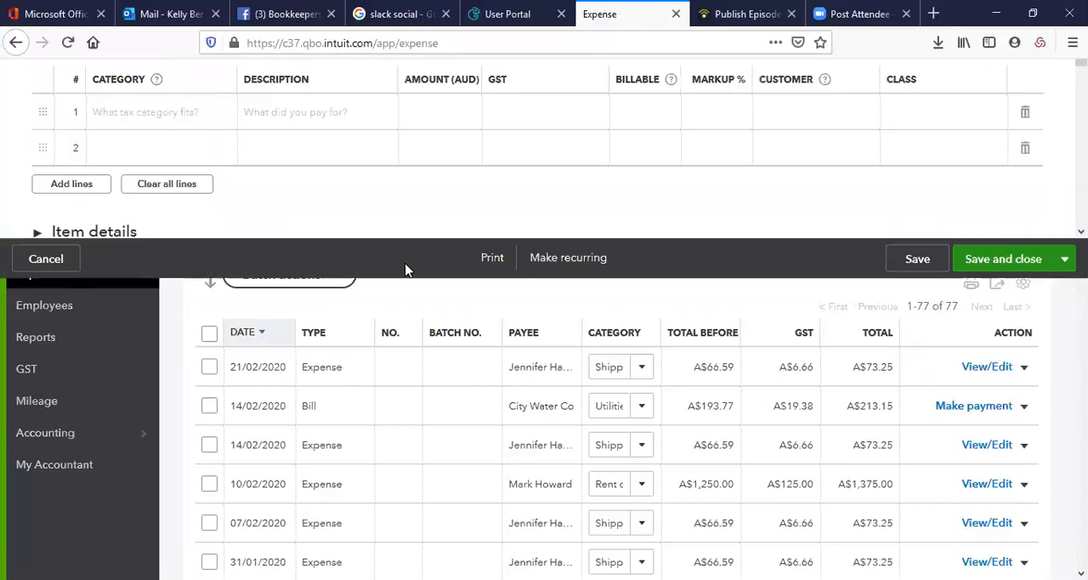
pyautogui.scroll(-5, 405, 270)
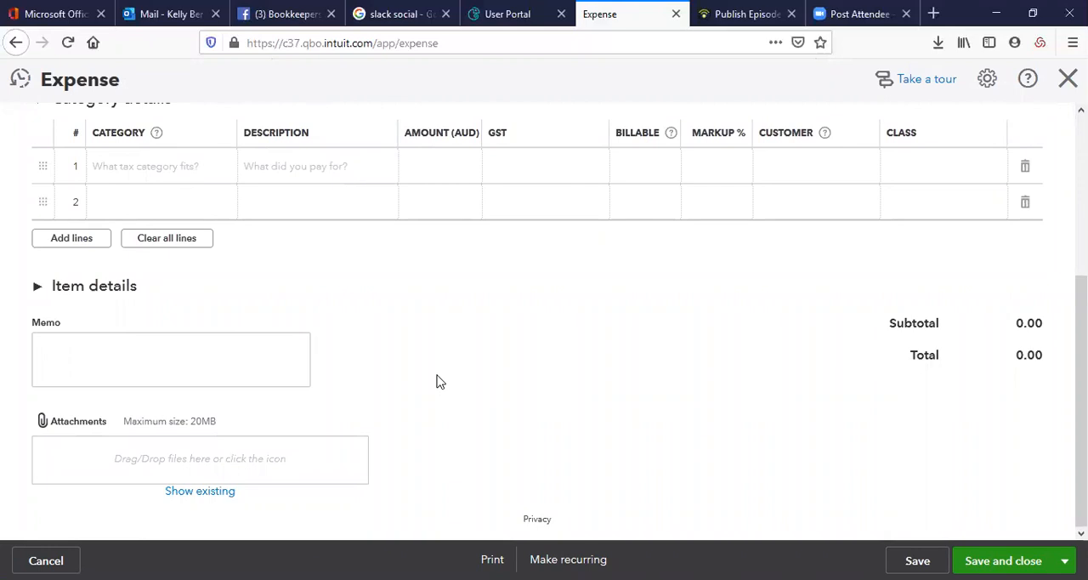
pyautogui.scroll(5, 437, 382)
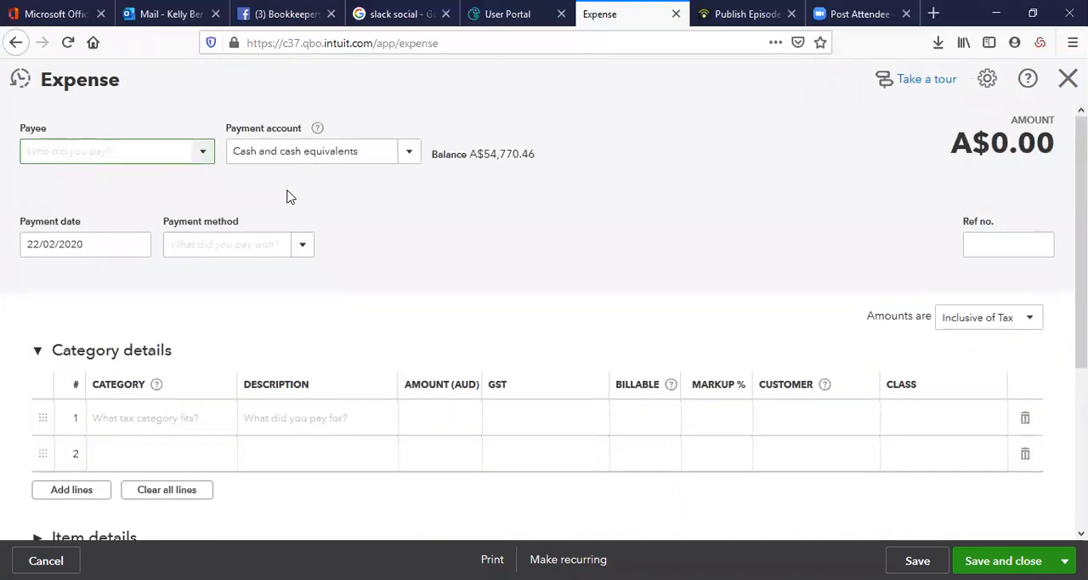
pyautogui.click(403, 152)
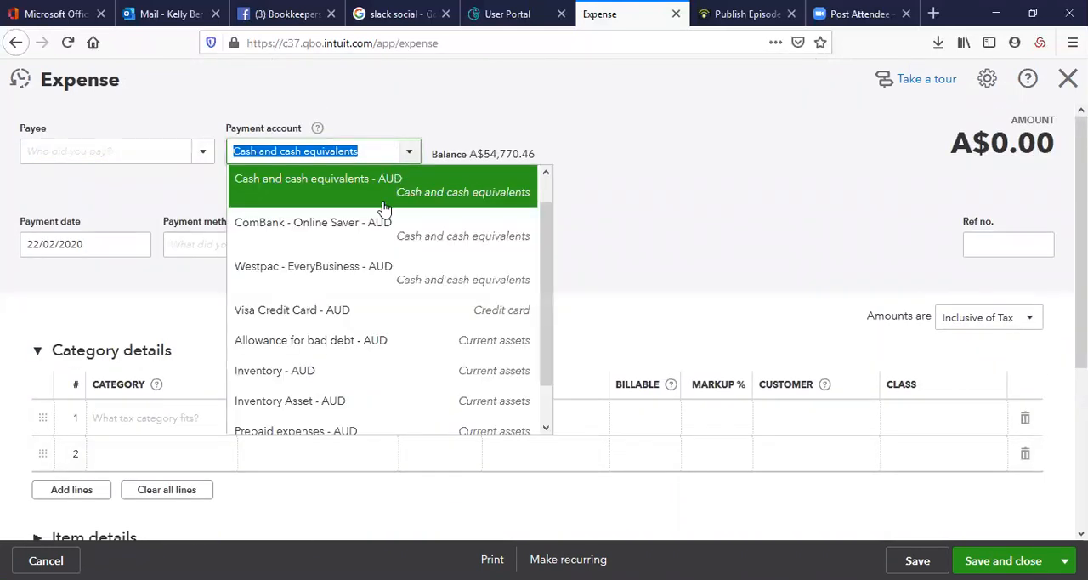
pyautogui.click(384, 191)
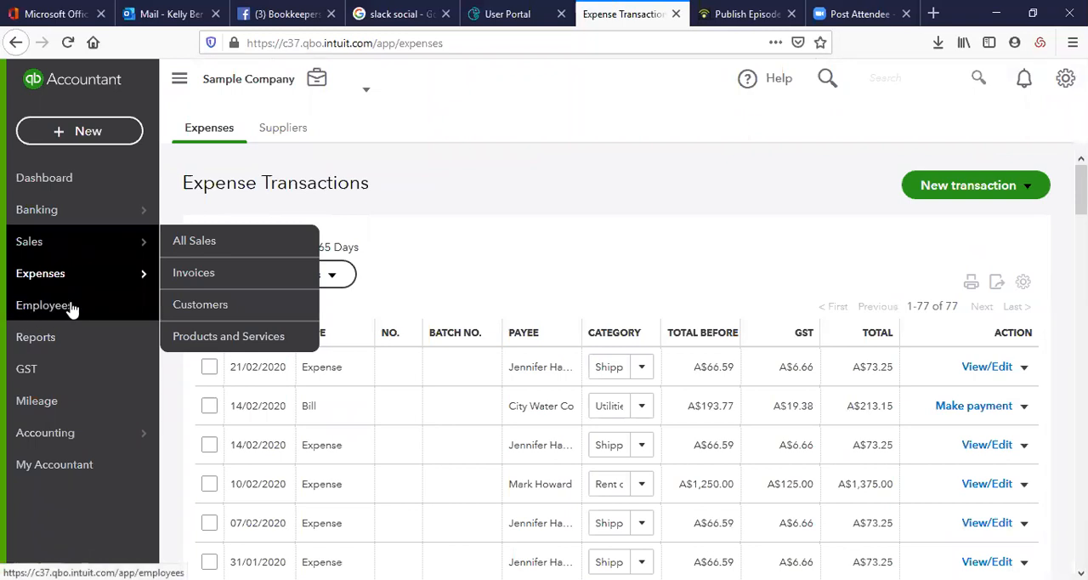
# Open the Employees page and view the first listed employee's information for editing
pyautogui.click(71, 308)
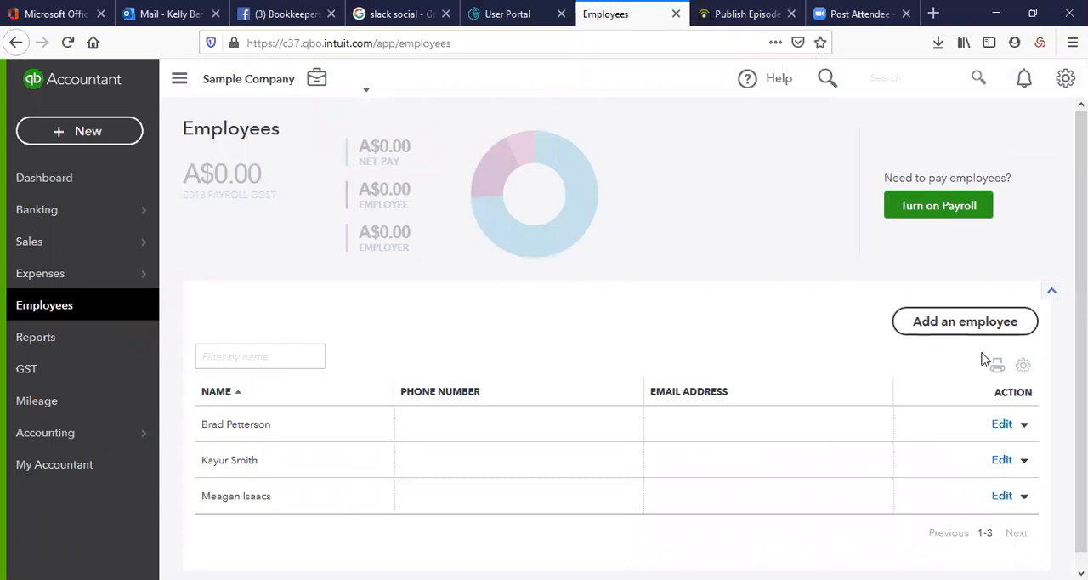
pyautogui.click(260, 428)
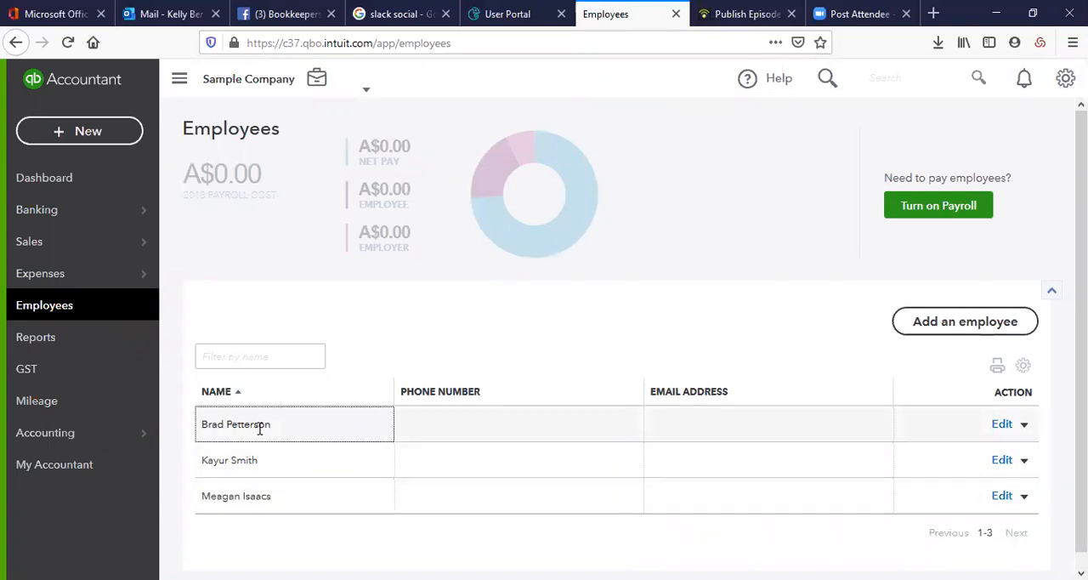
pyautogui.click(1008, 424)
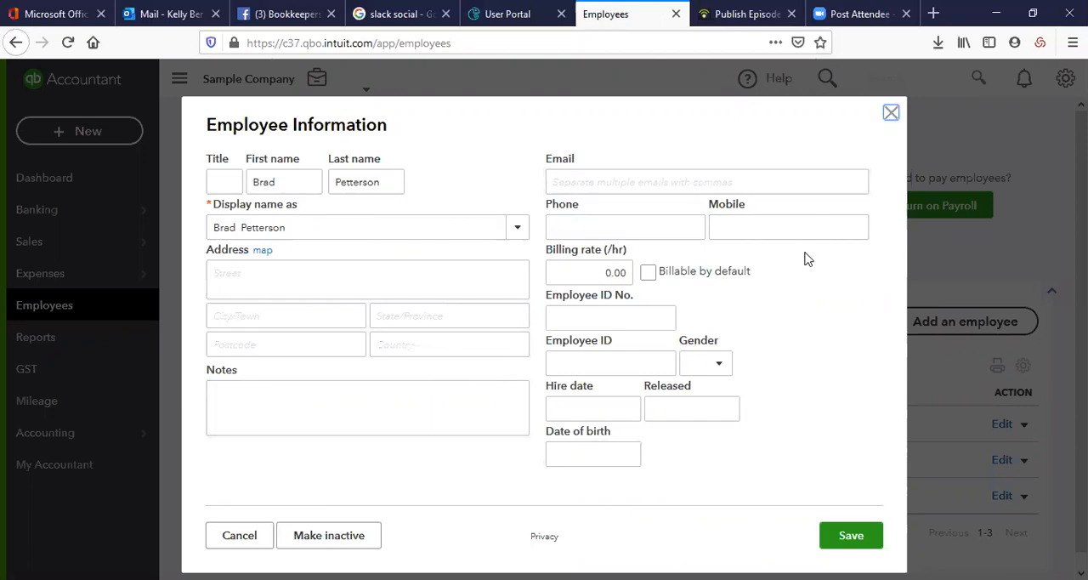
# Close the employee's information without saving, and open the All Lists page to look over the available lists
pyautogui.click(891, 114)
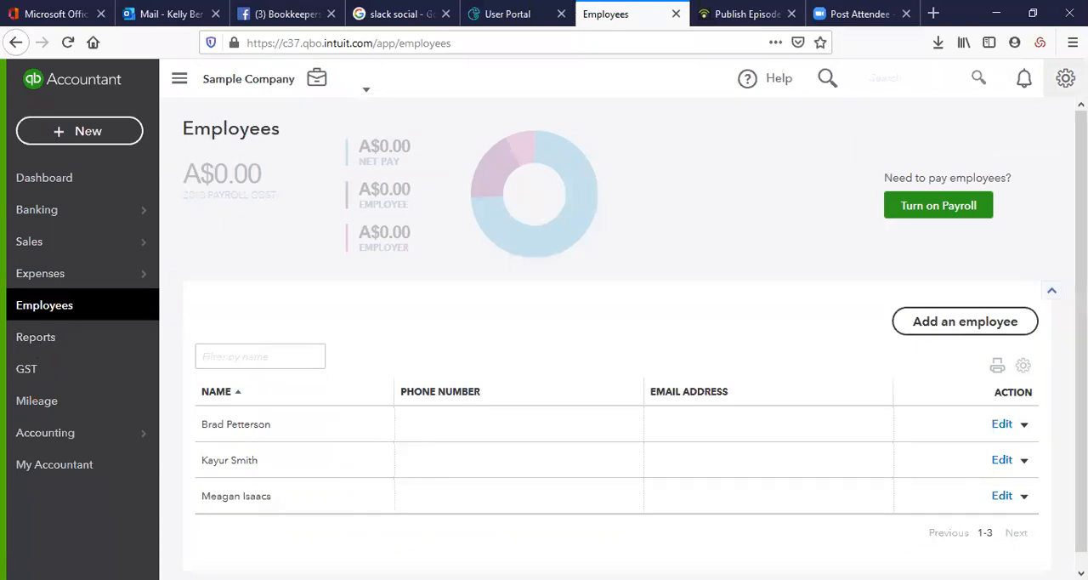
pyautogui.click(1065, 78)
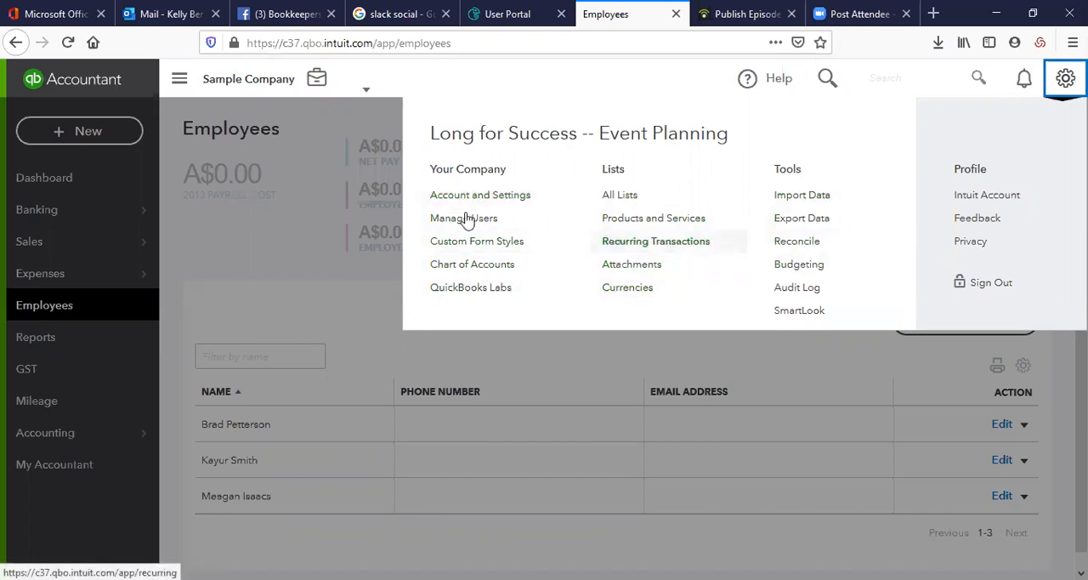
pyautogui.click(631, 197)
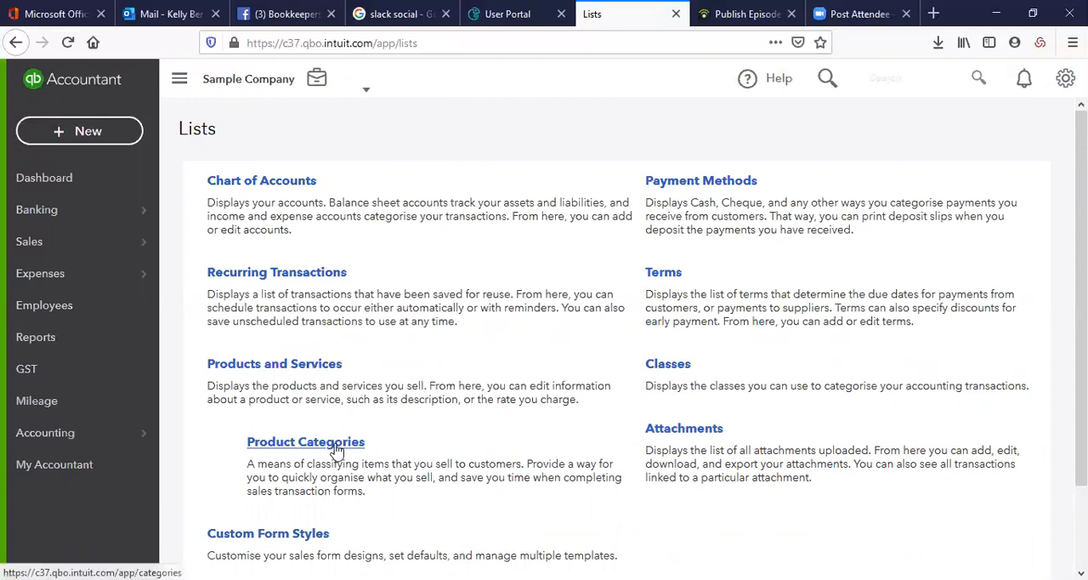
pyautogui.scroll(-2, 340, 442)
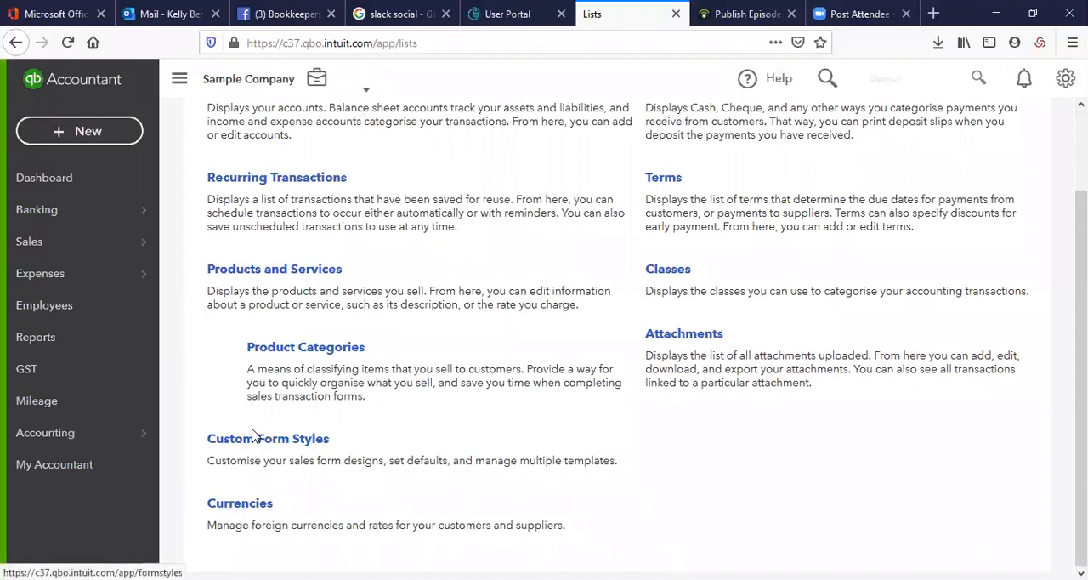
# Open the Reports page and look through the standard reports under Favourites and Business overview
pyautogui.click(54, 369)
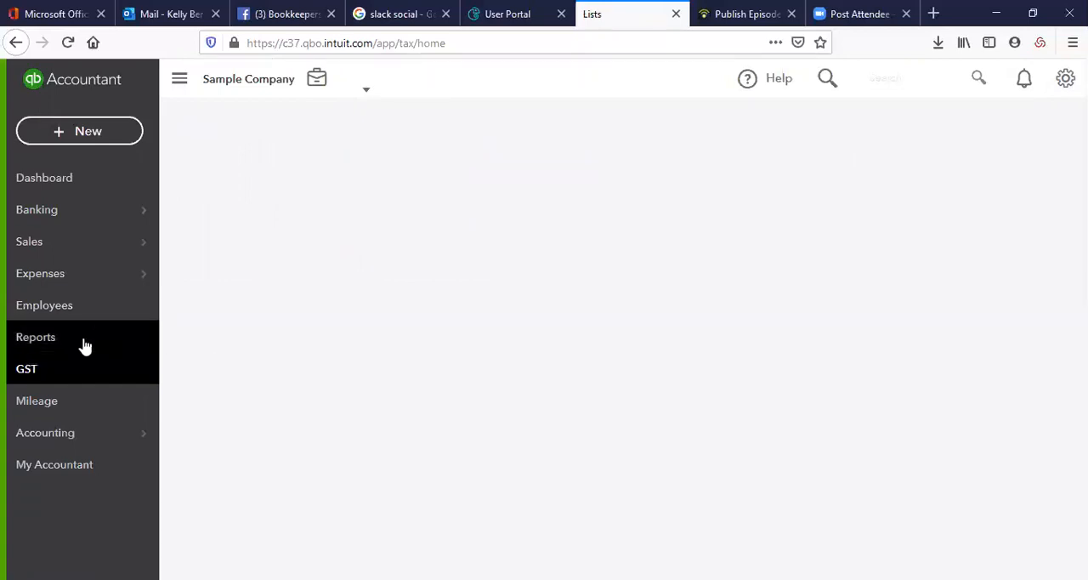
pyautogui.click(85, 340)
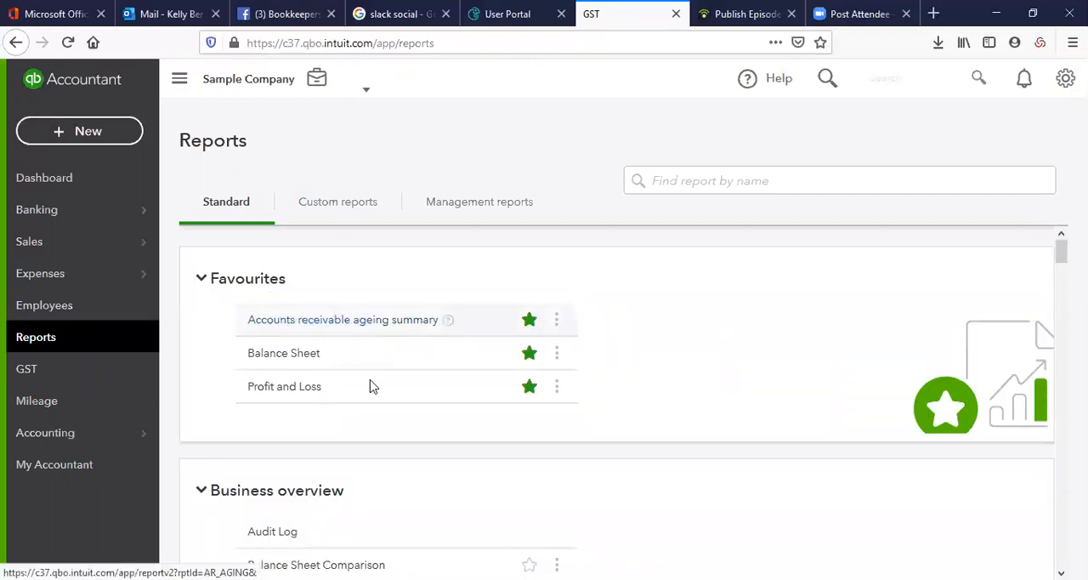
pyautogui.scroll(-3, 289, 397)
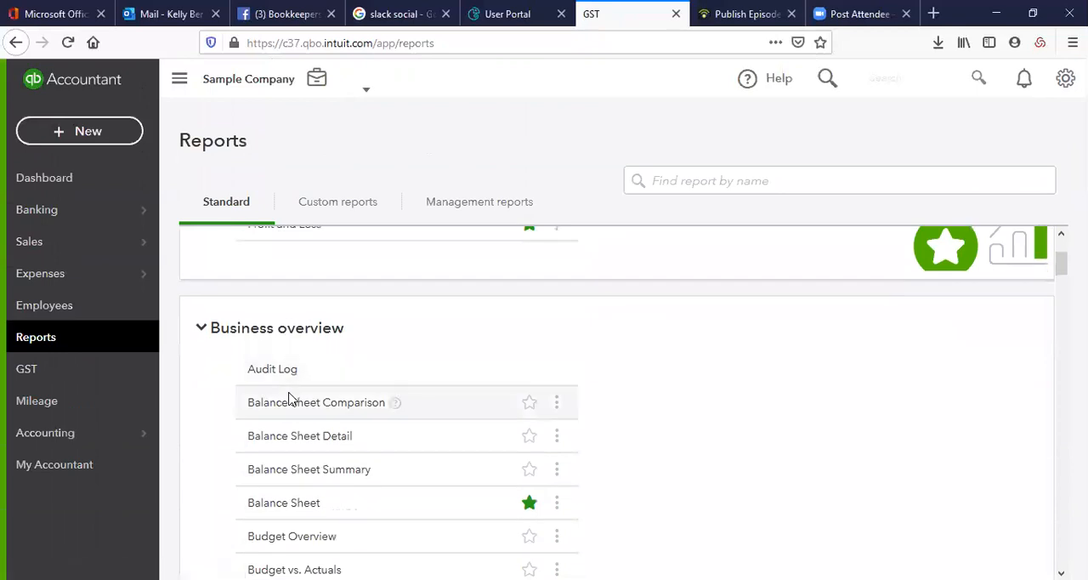
pyautogui.scroll(-2, 296, 374)
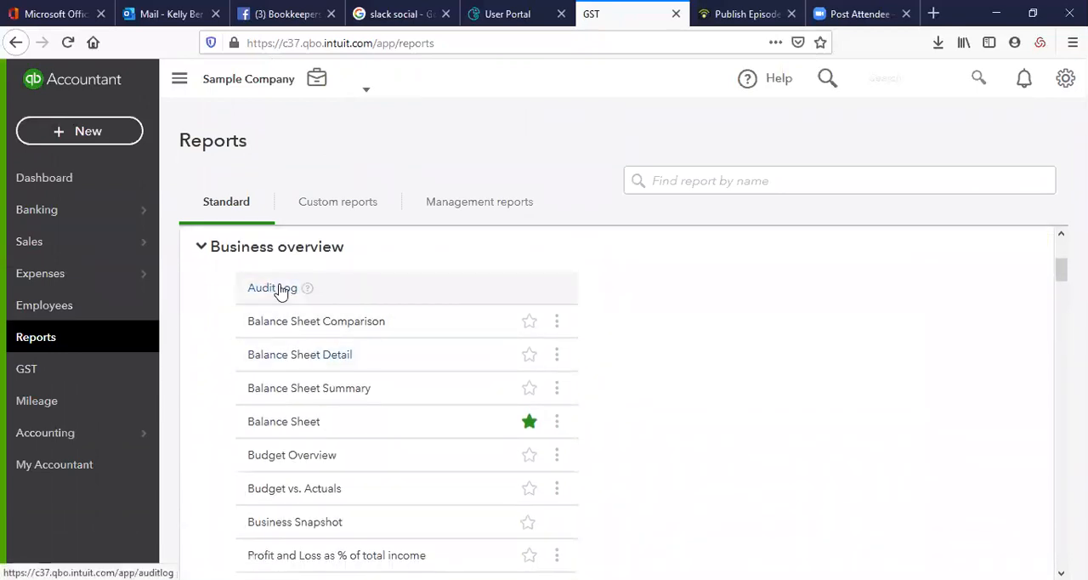
pyautogui.scroll(-2, 330, 328)
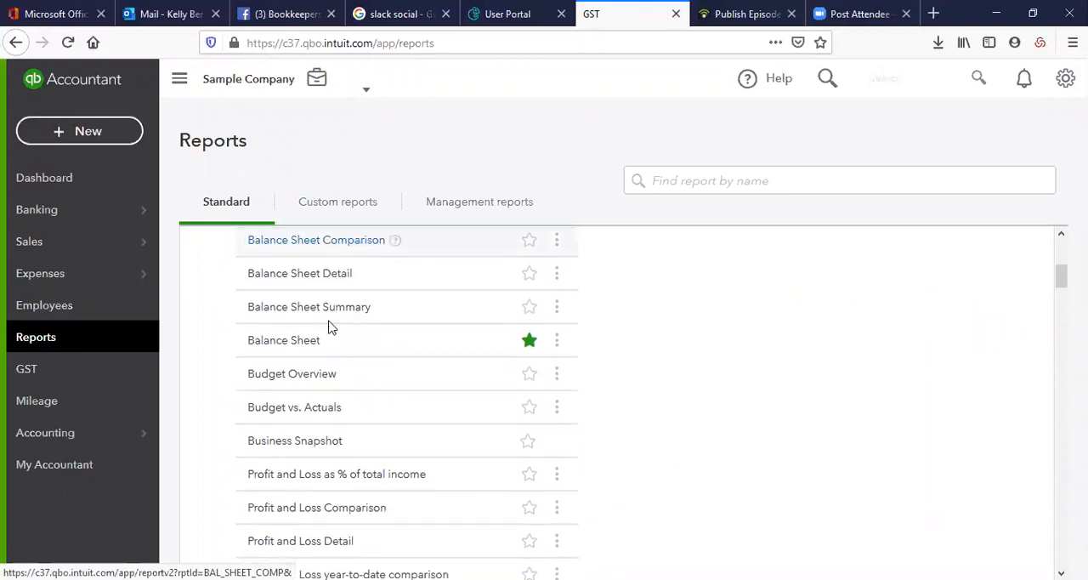
pyautogui.scroll(-2, 333, 379)
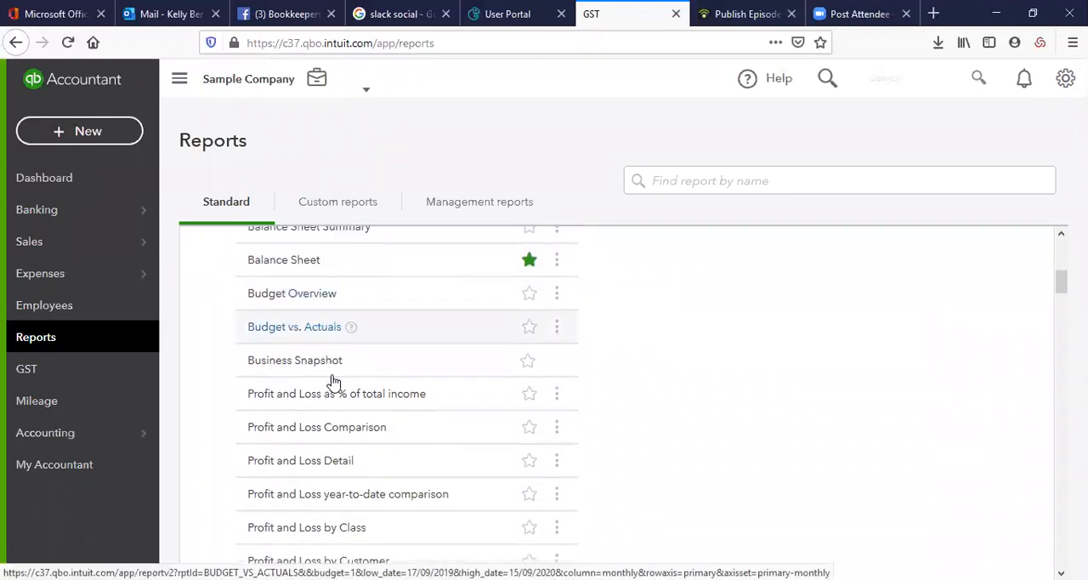
# Open the Budget vs. Actuals report and look through its revenue, cost of sales and expense rows
pyautogui.click(304, 328)
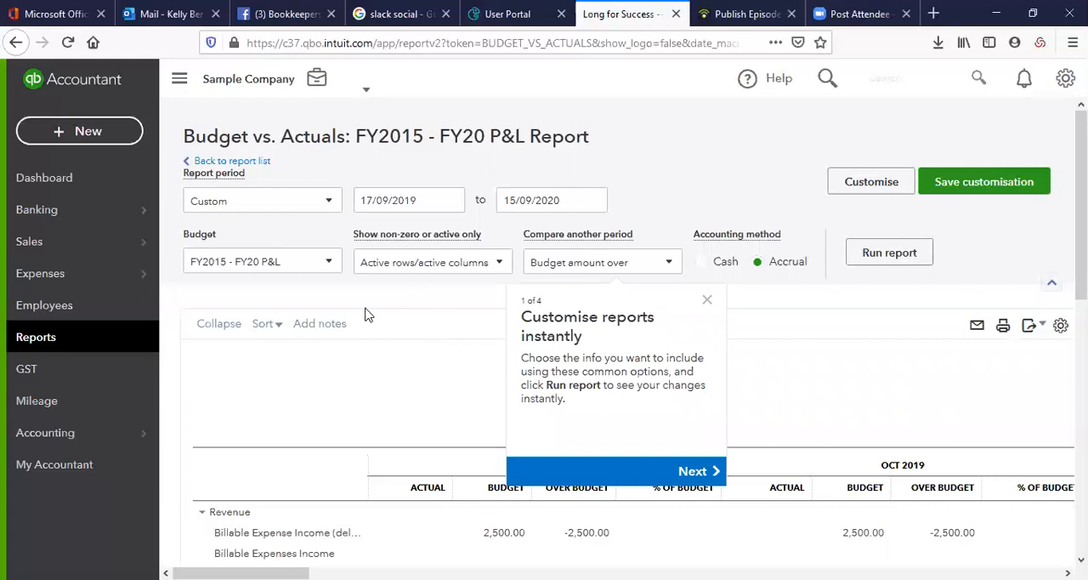
pyautogui.scroll(-3, 365, 313)
pyautogui.scroll(-4, 364, 312)
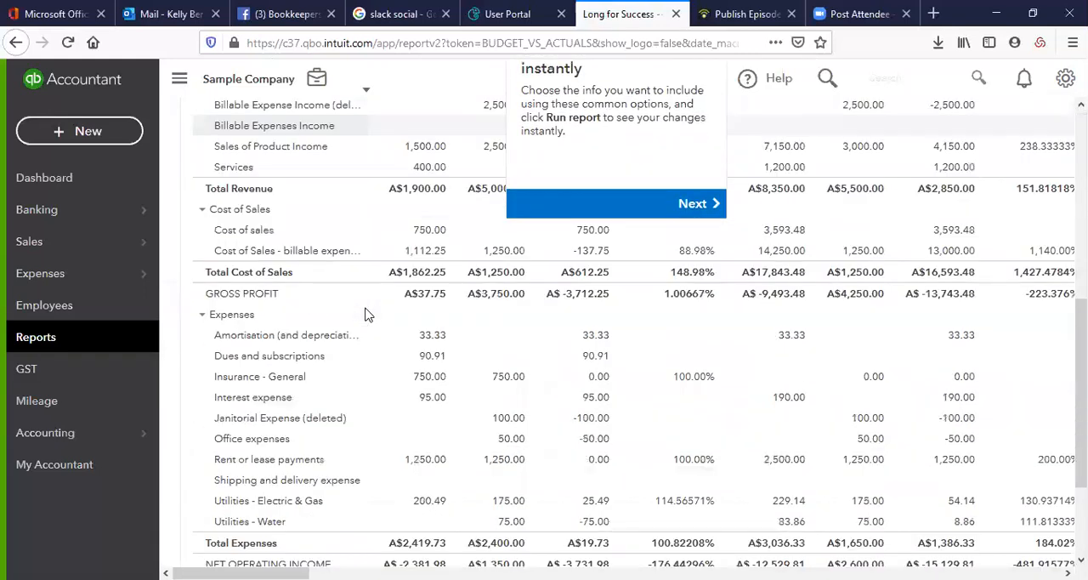
pyautogui.scroll(7, 365, 312)
# Return to the report list, open the Budget Overview report, and view its display density setting and monthly figures
pyautogui.click(89, 340)
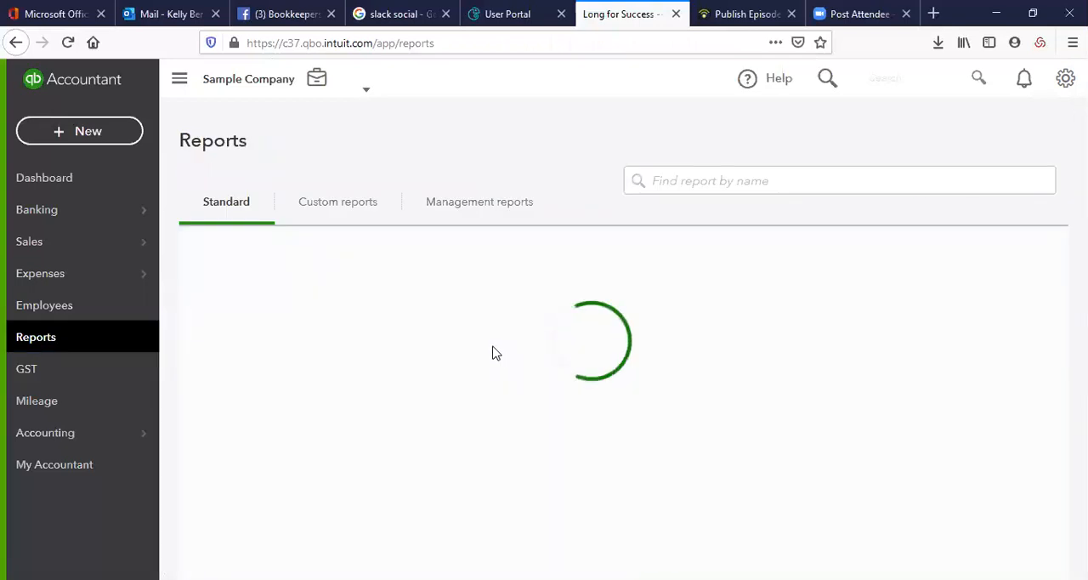
pyautogui.scroll(-3, 488, 355)
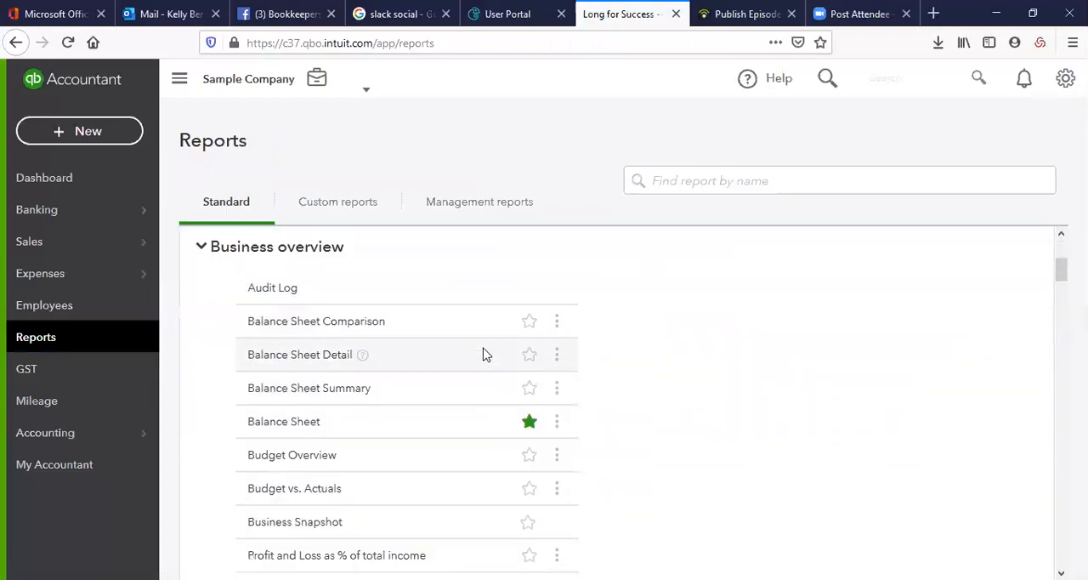
pyautogui.click(305, 456)
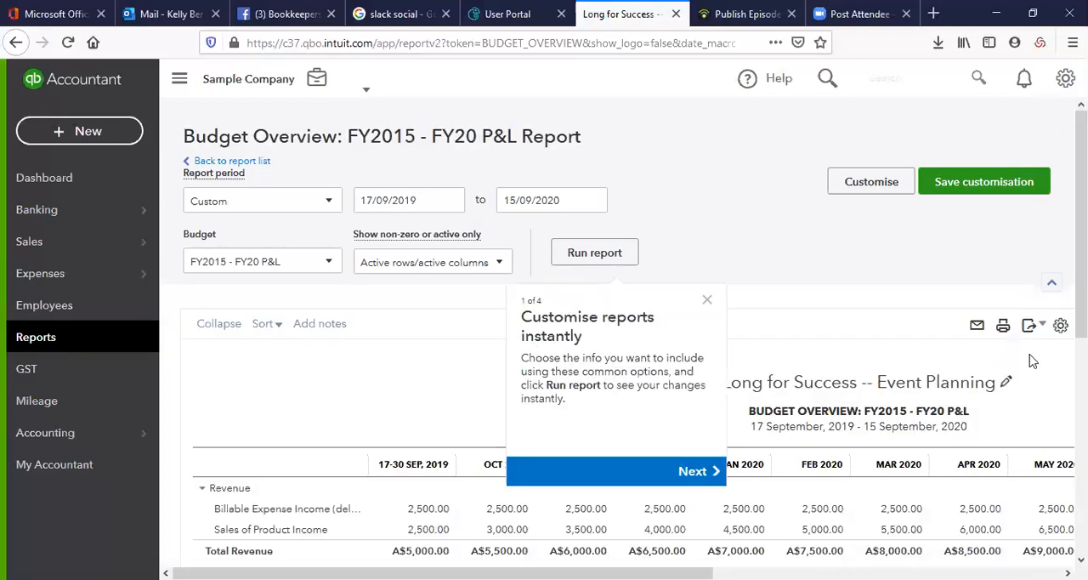
pyautogui.click(1060, 326)
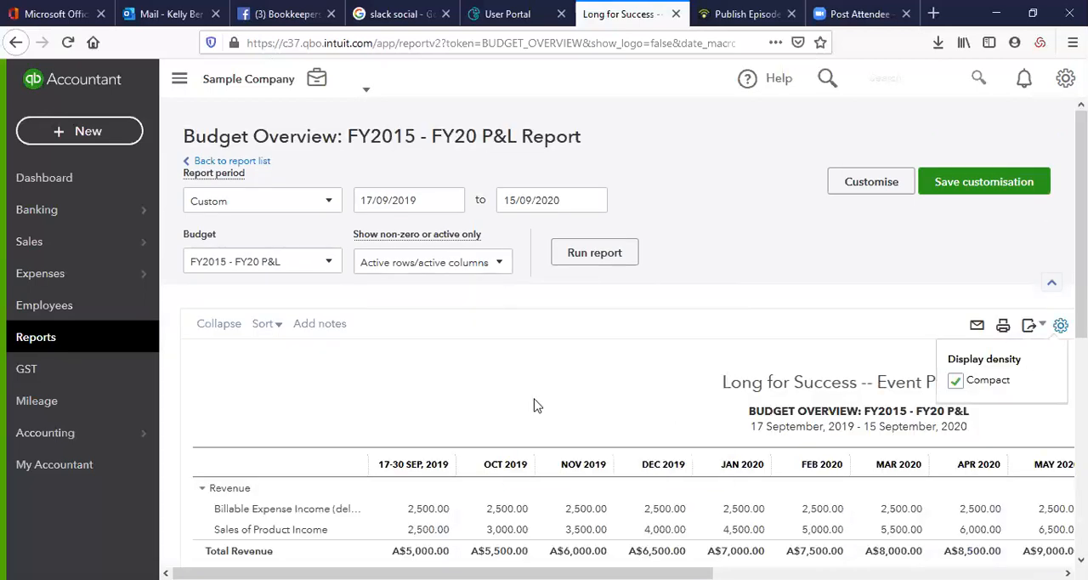
pyautogui.scroll(-2, 535, 401)
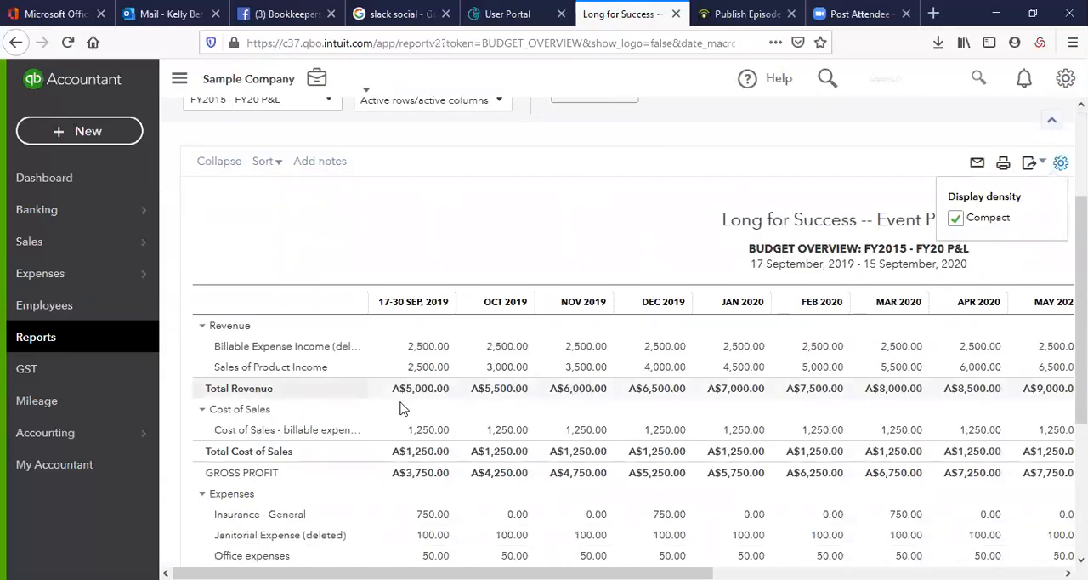
pyautogui.scroll(2, 403, 409)
# Return to the report list and examine the standard reports under Who owes you and Sales and customers
pyautogui.click(146, 348)
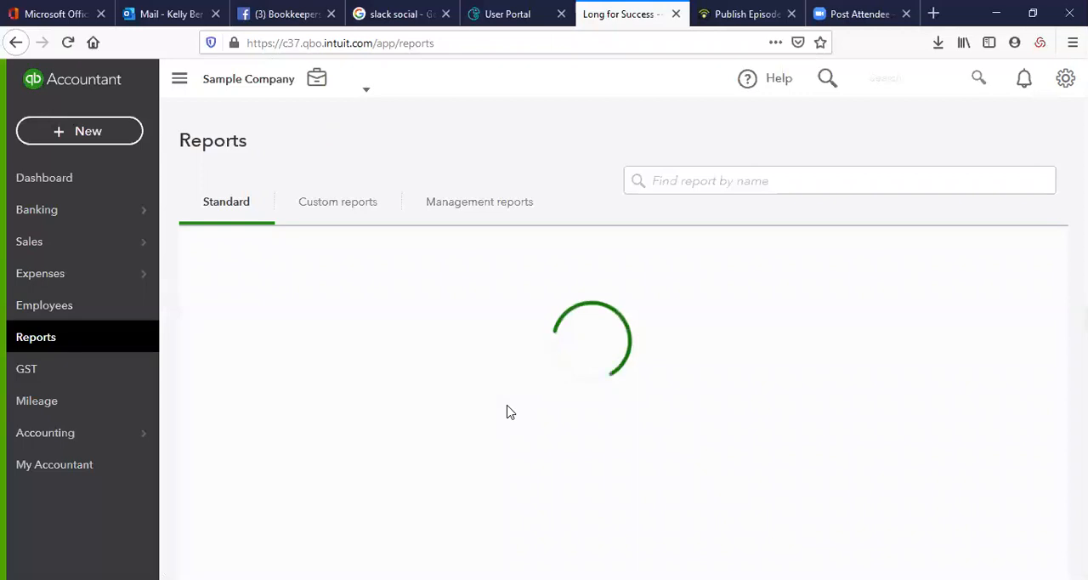
pyautogui.scroll(-7, 377, 410)
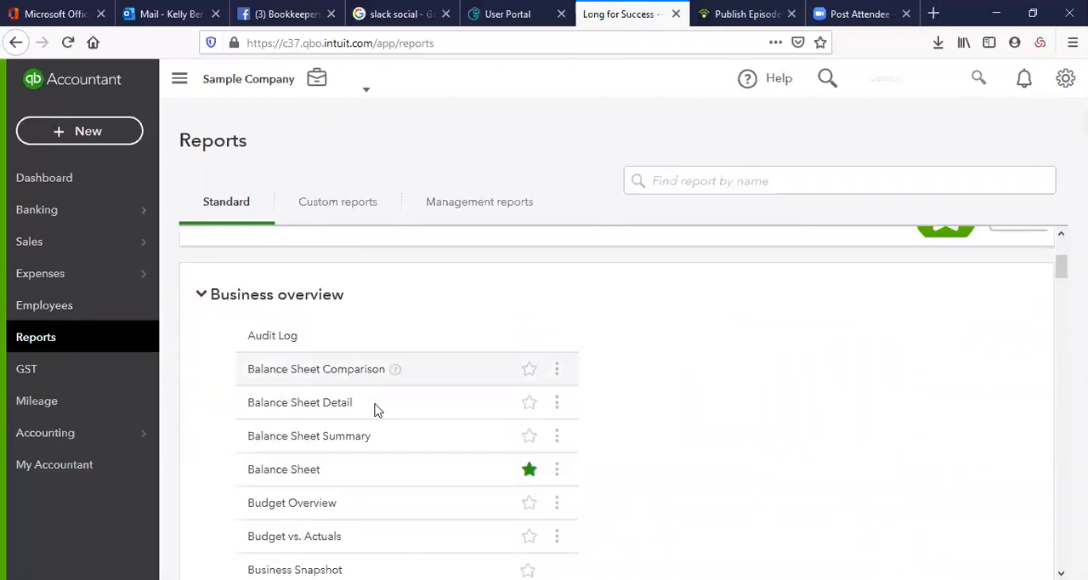
pyautogui.scroll(-6, 376, 410)
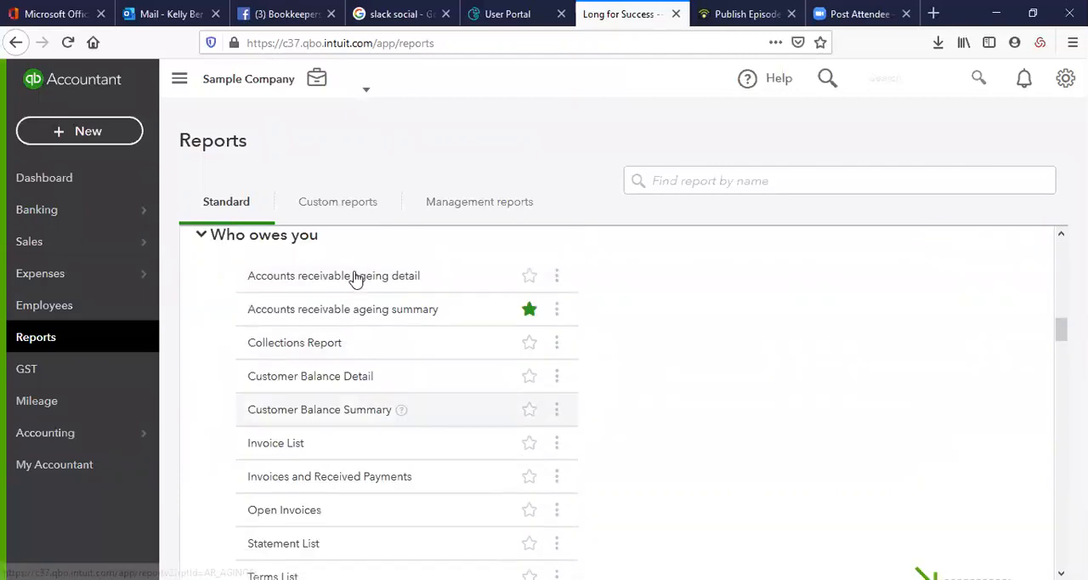
pyautogui.scroll(-4, 335, 451)
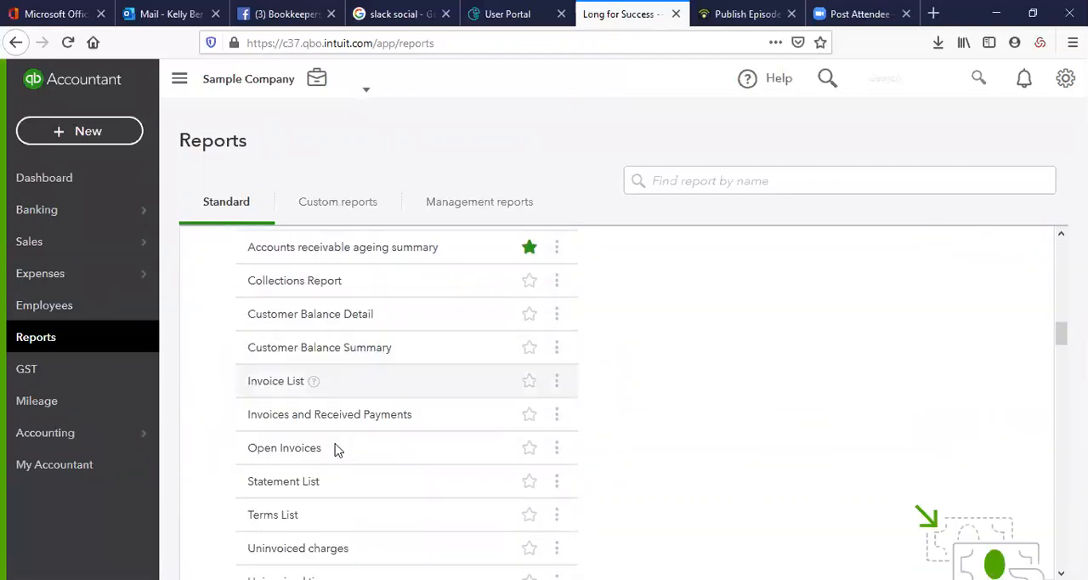
pyautogui.scroll(-2, 335, 447)
pyautogui.scroll(3, 335, 440)
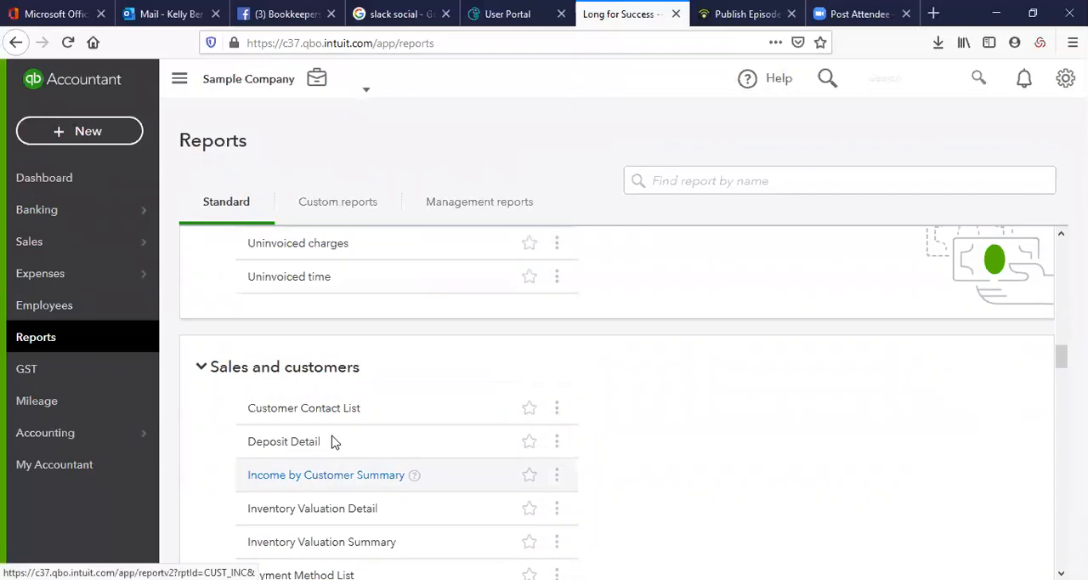
pyautogui.scroll(-2, 333, 436)
pyautogui.scroll(2, 330, 437)
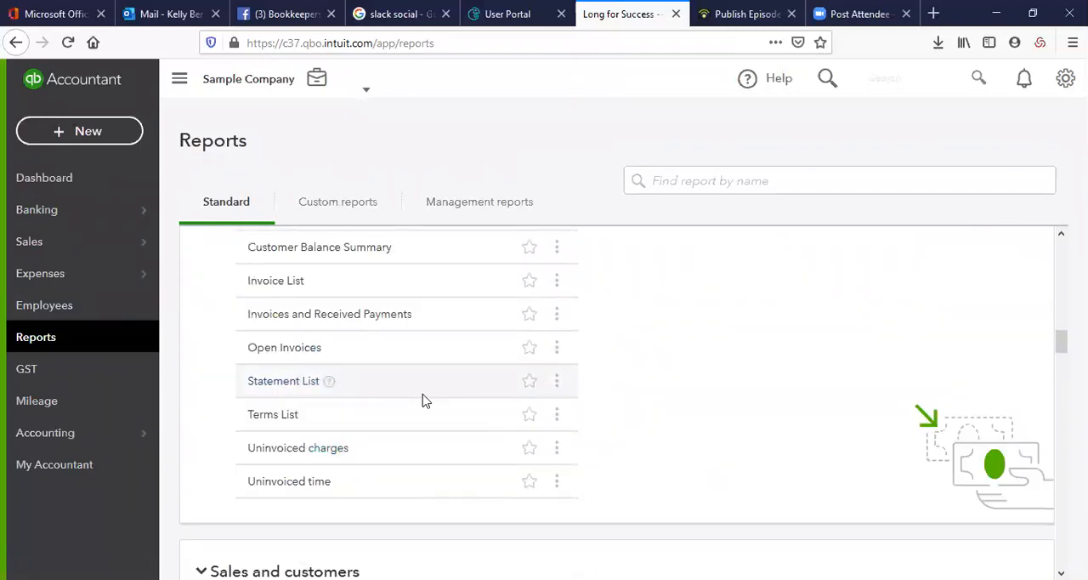
pyautogui.scroll(-3, 425, 400)
pyautogui.scroll(-6, 425, 399)
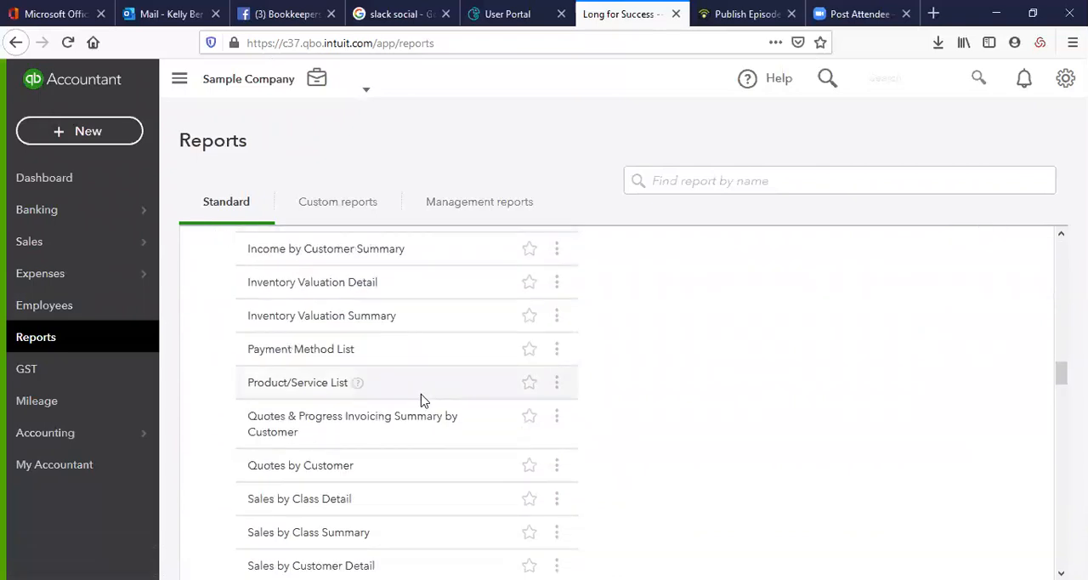
# Look through the standard reports under What you owe, Expenses and suppliers, and Manage Taxes
pyautogui.scroll(-6, 429, 402)
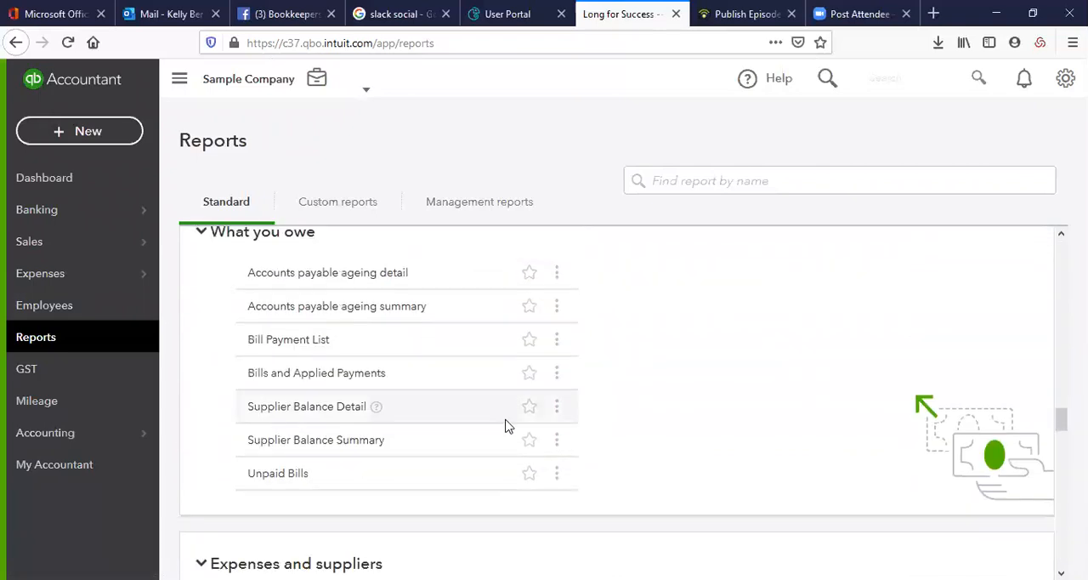
pyautogui.scroll(-3, 505, 427)
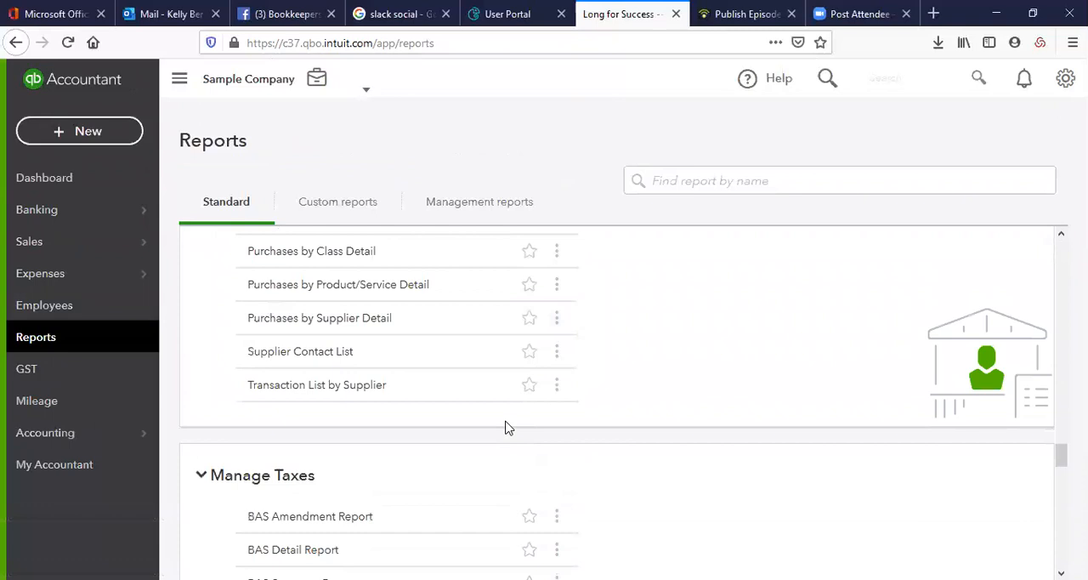
pyautogui.scroll(-3, 505, 427)
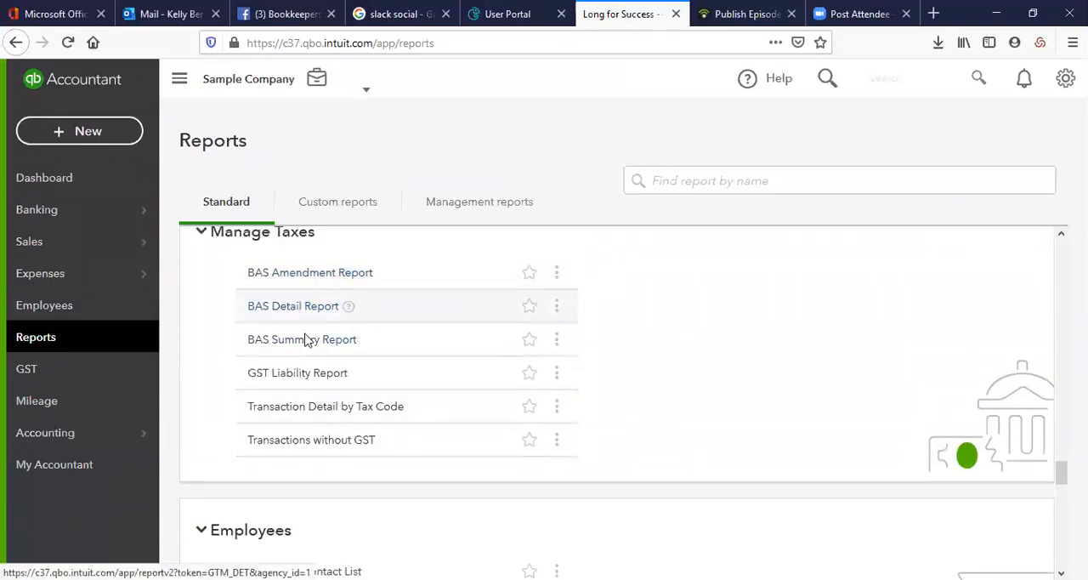
# Look through the standard reports for Employees, For my accountant and Payroll, including the journal, reconciliation and trial balance reports
pyautogui.scroll(-3, 440, 469)
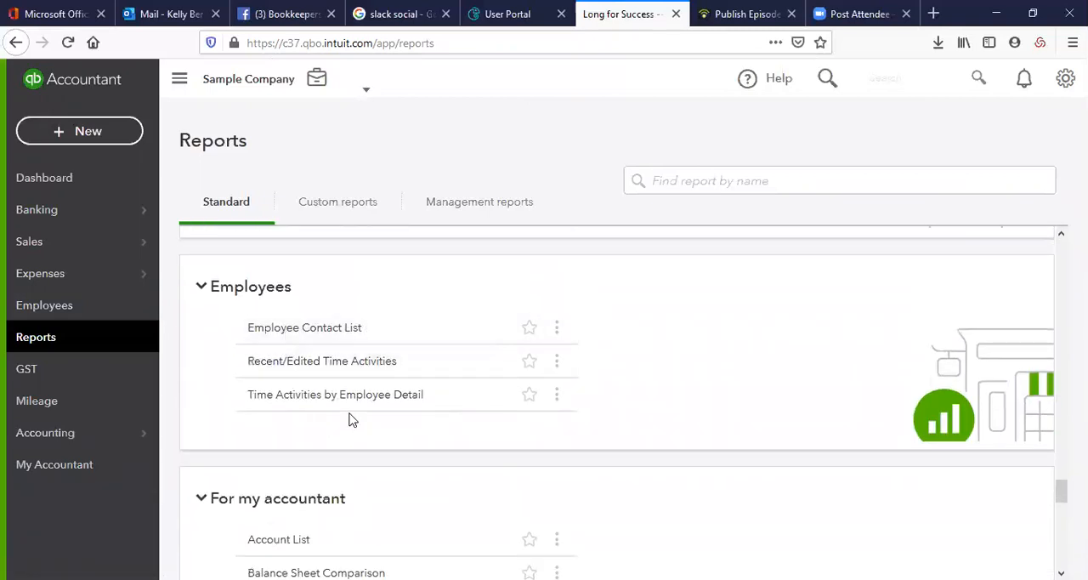
pyautogui.scroll(-1, 349, 413)
pyautogui.scroll(1, 350, 413)
pyautogui.scroll(-3, 445, 411)
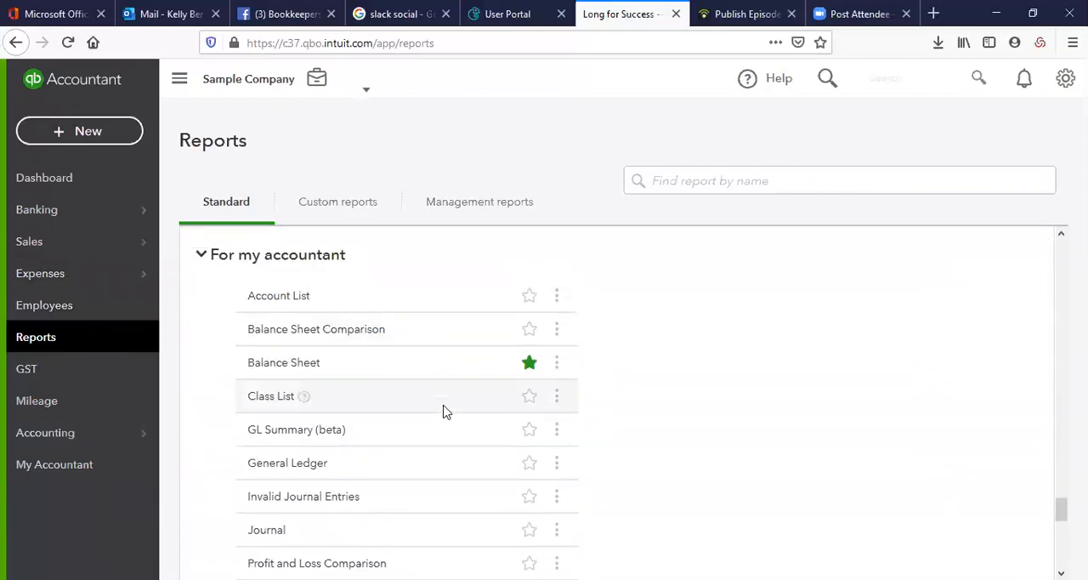
pyautogui.scroll(-4, 445, 409)
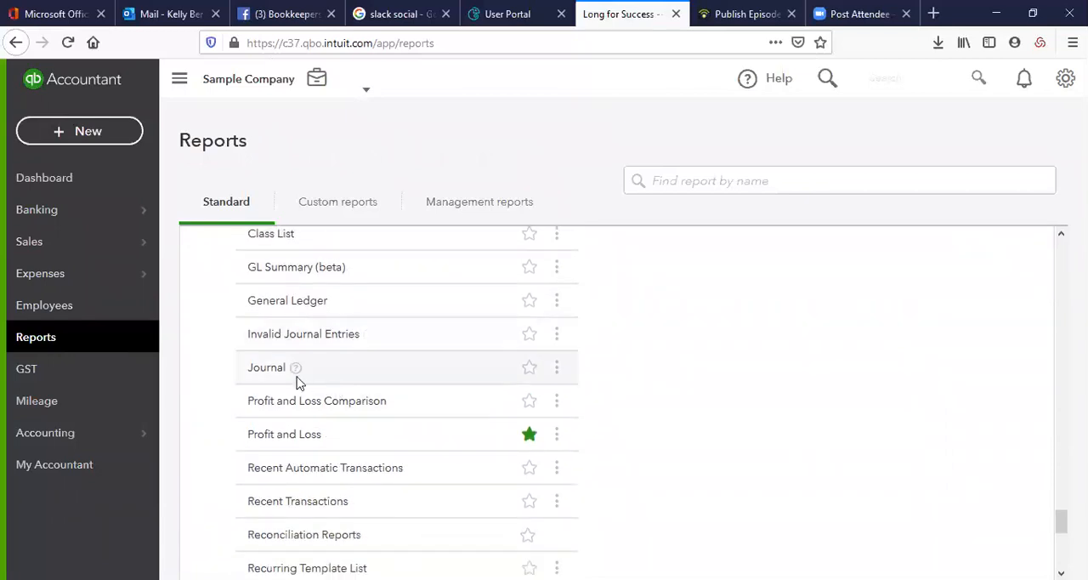
pyautogui.scroll(-5, 355, 340)
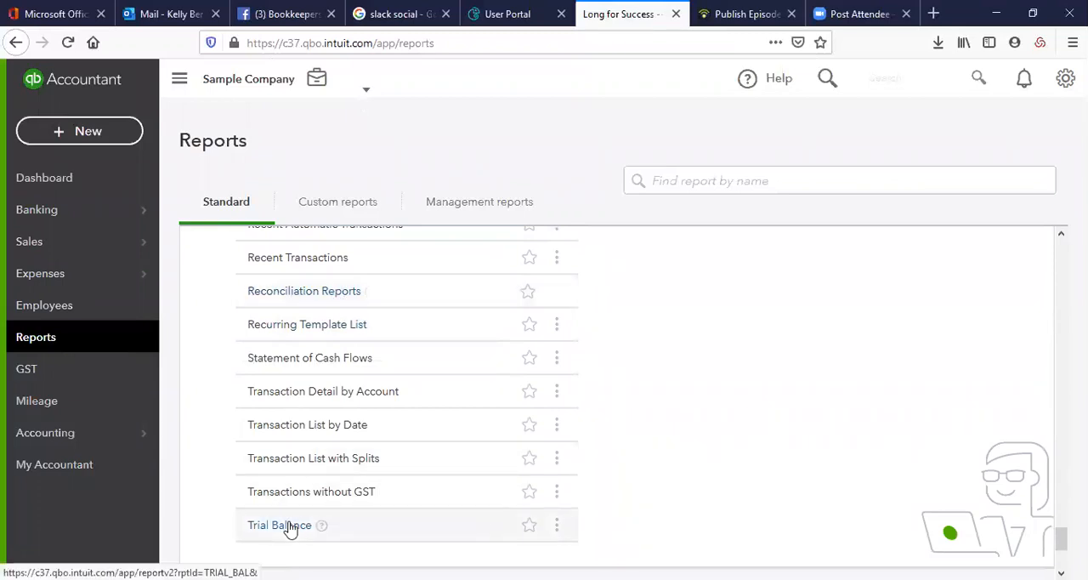
pyautogui.scroll(-3, 323, 440)
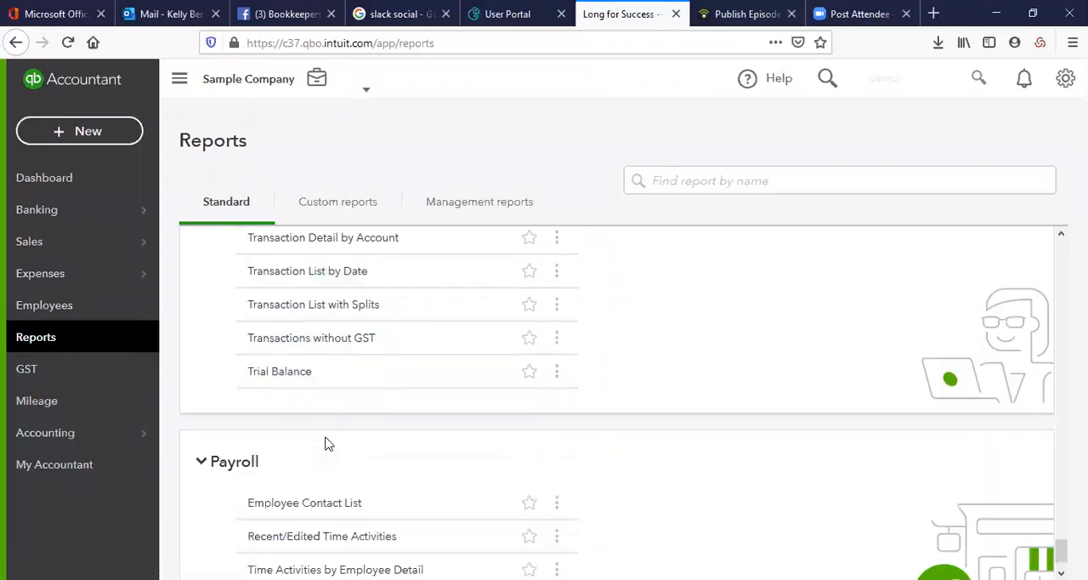
pyautogui.scroll(-1, 323, 440)
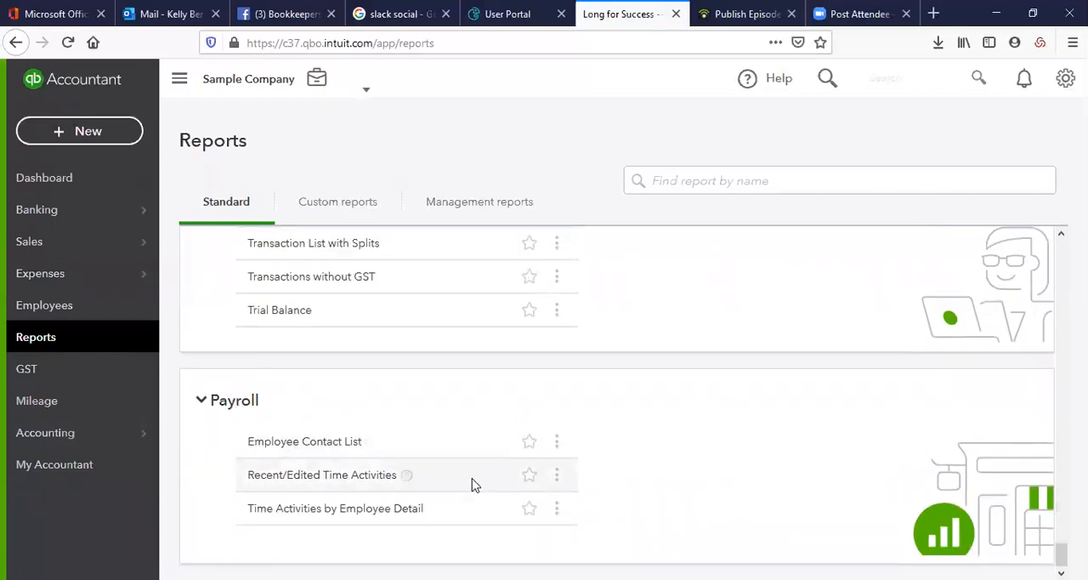
# Switch from the standard reports to the list of custom reports
pyautogui.scroll(17, 474, 484)
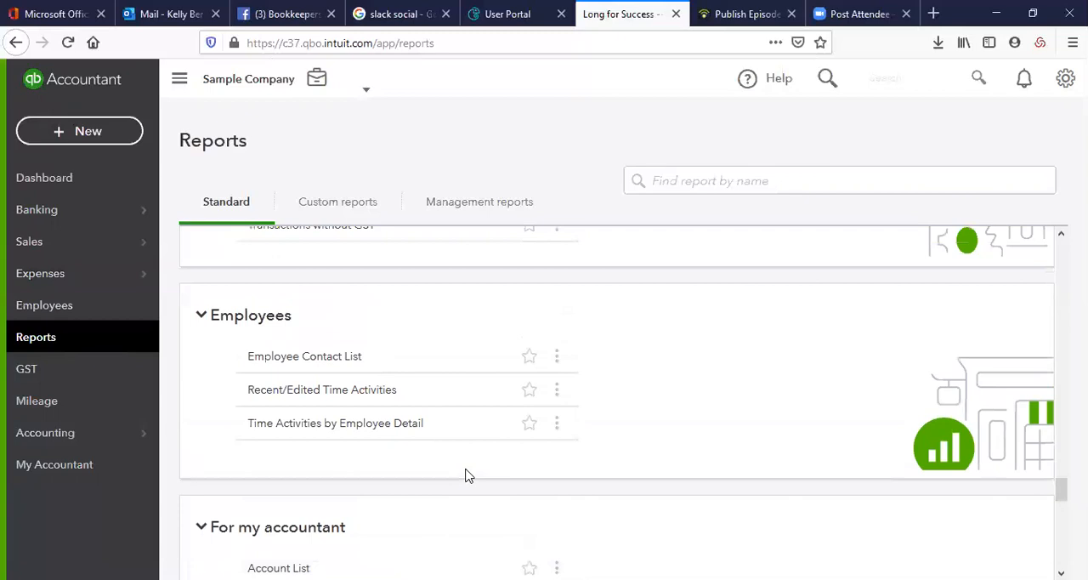
pyautogui.click(309, 208)
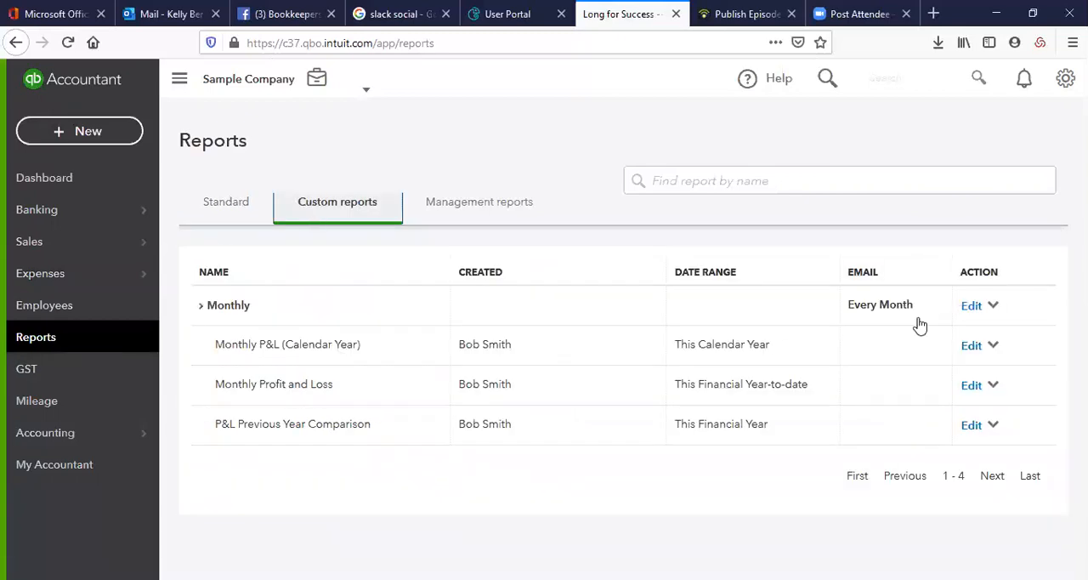
# Look over the list of management reports and open the GST page
pyautogui.click(470, 211)
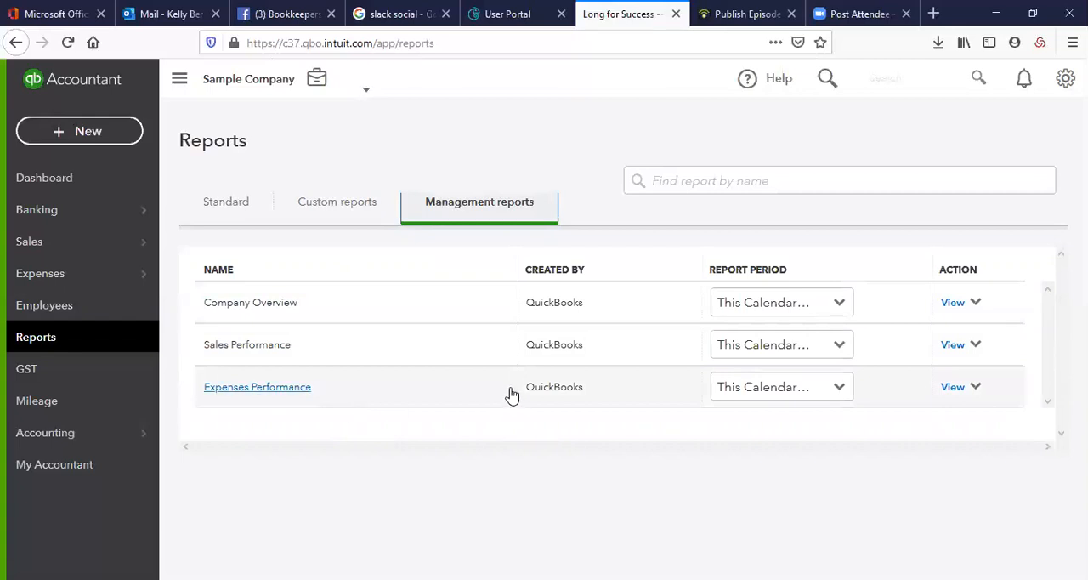
pyautogui.click(67, 374)
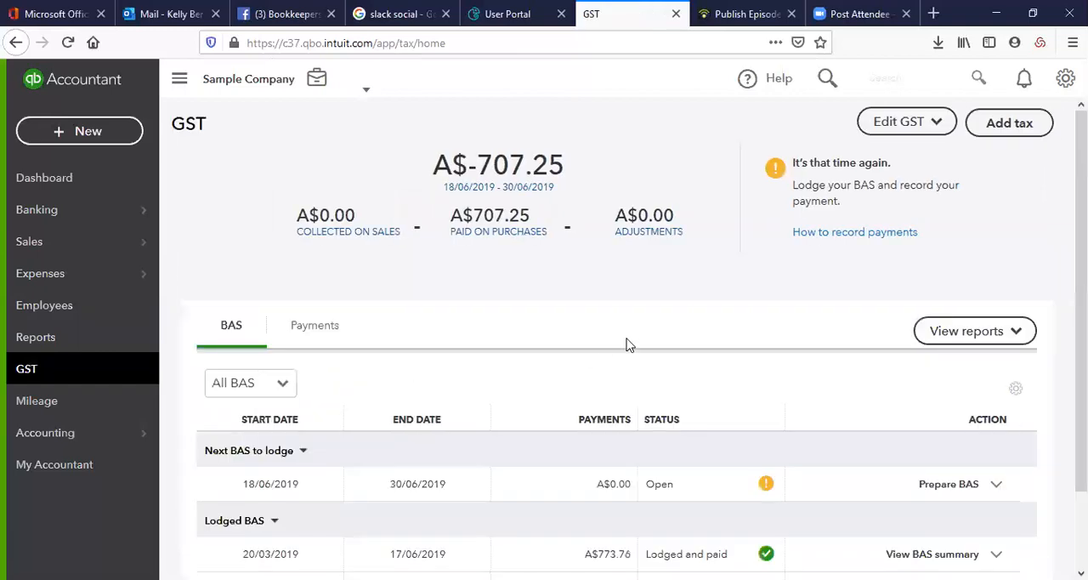
# Review the GST settings, including period start, lodging frequency, GST method, codes and optional other taxes, and close them
pyautogui.click(933, 123)
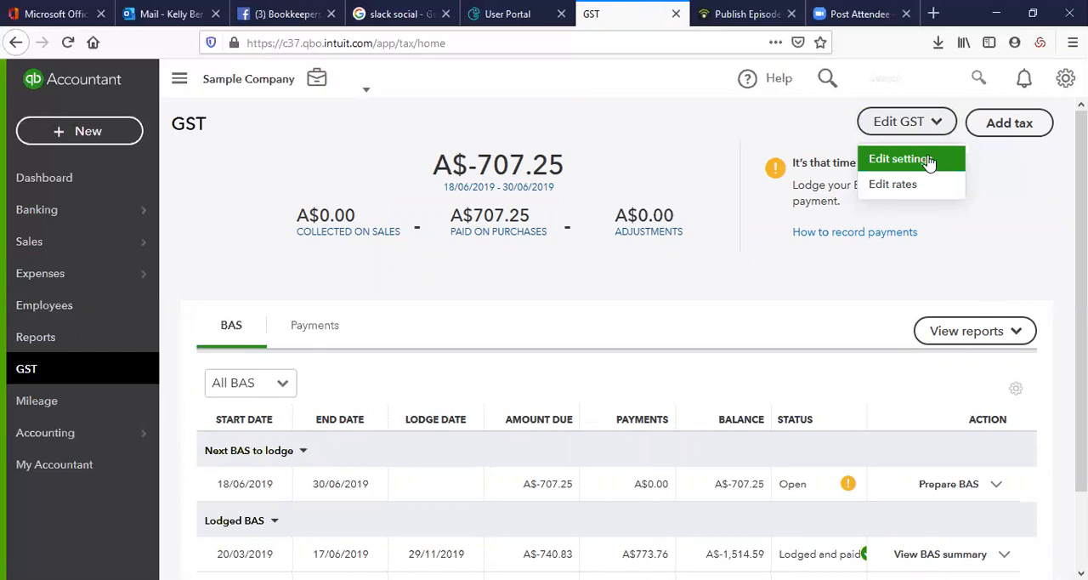
pyautogui.click(921, 194)
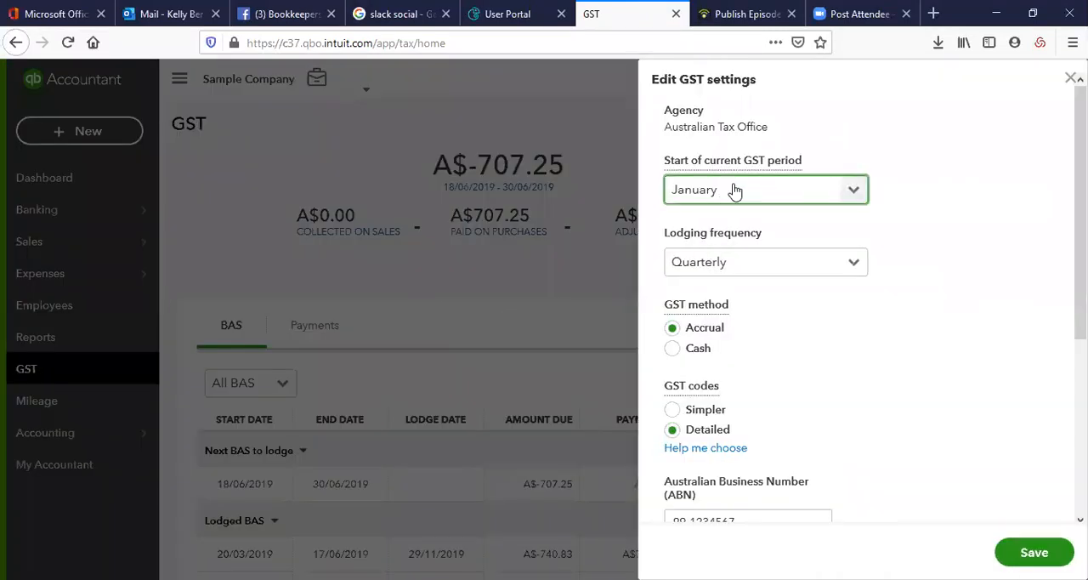
pyautogui.moveTo(779, 166)
pyautogui.scroll(-3, 853, 430)
pyautogui.scroll(-1, 852, 430)
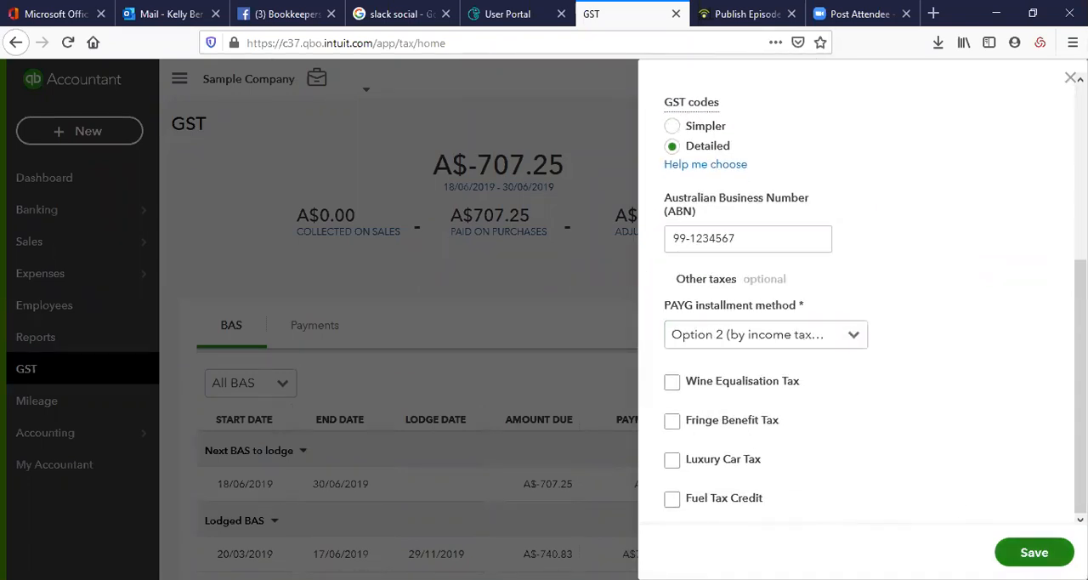
pyautogui.click(1034, 552)
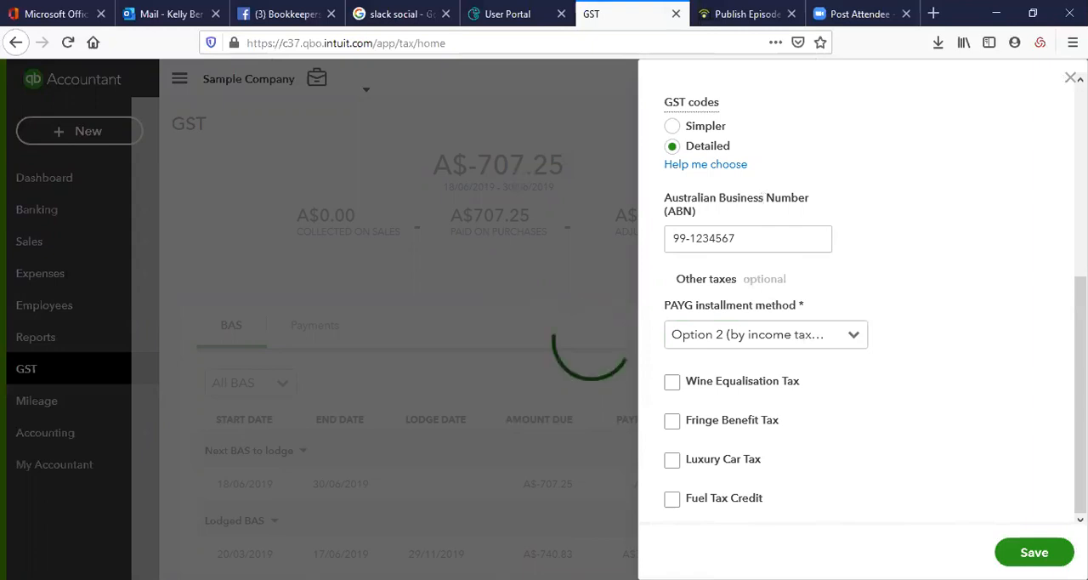
pyautogui.click(1070, 77)
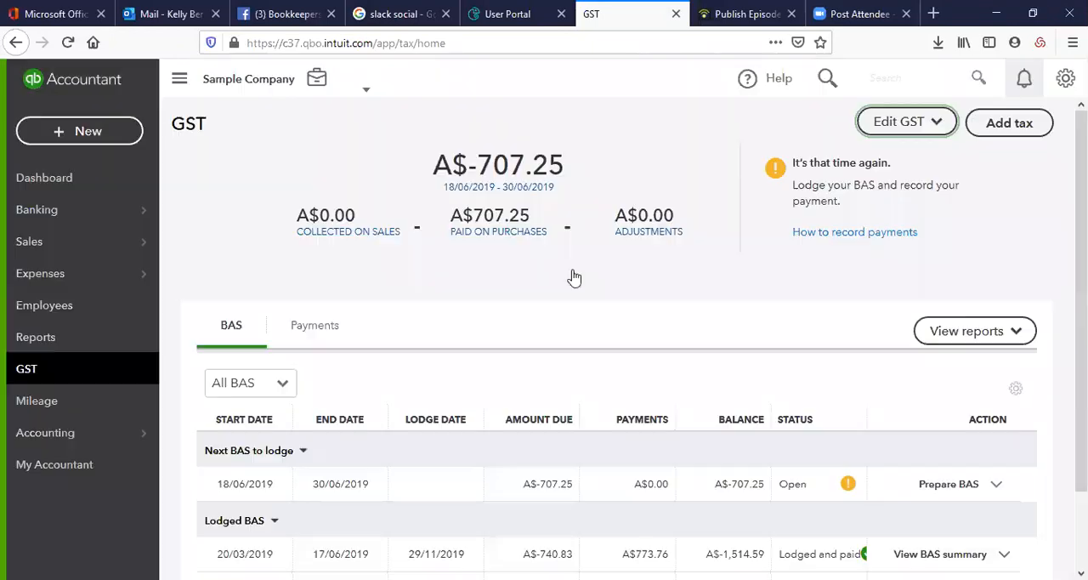
# Check which GST reports are offered, and read through the BAS for 18/06/2019 to 30/06/2019 before closing it
pyautogui.click(995, 331)
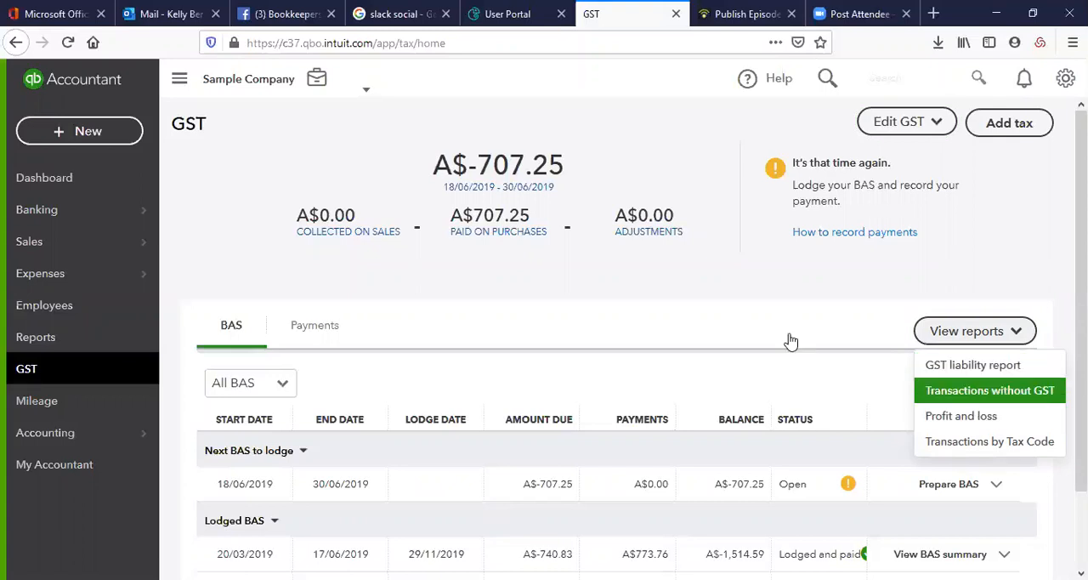
pyautogui.scroll(-2, 935, 381)
pyautogui.click(974, 400)
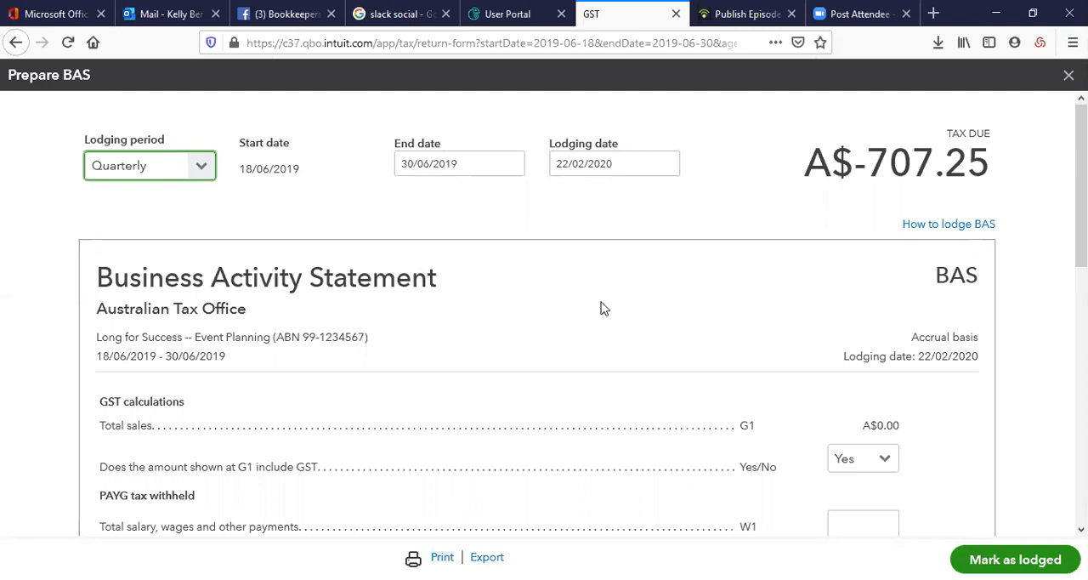
pyautogui.scroll(-2, 600, 309)
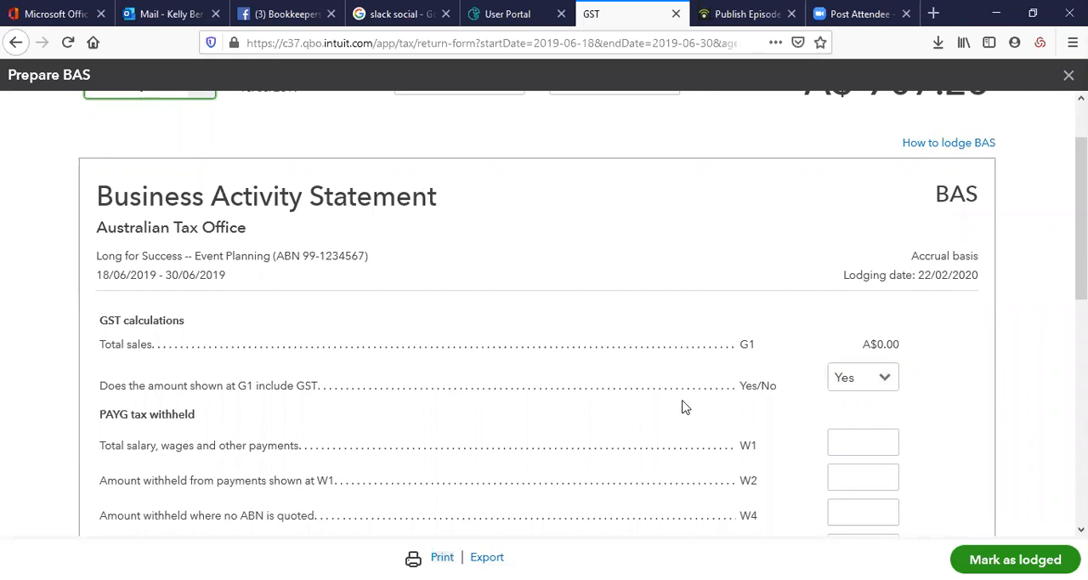
pyautogui.scroll(-2, 585, 351)
pyautogui.scroll(-6, 863, 366)
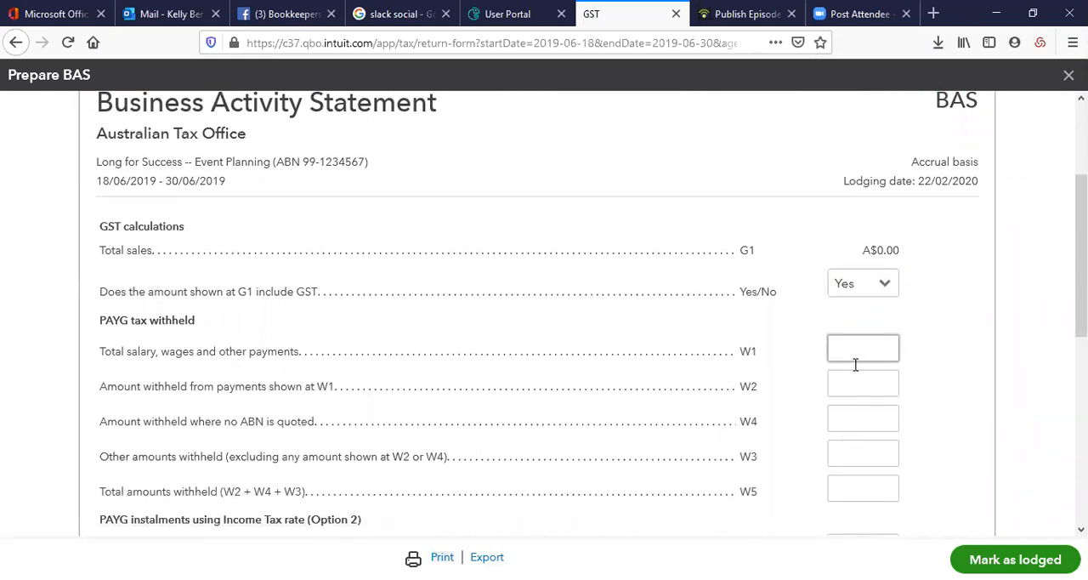
pyautogui.scroll(-4, 664, 343)
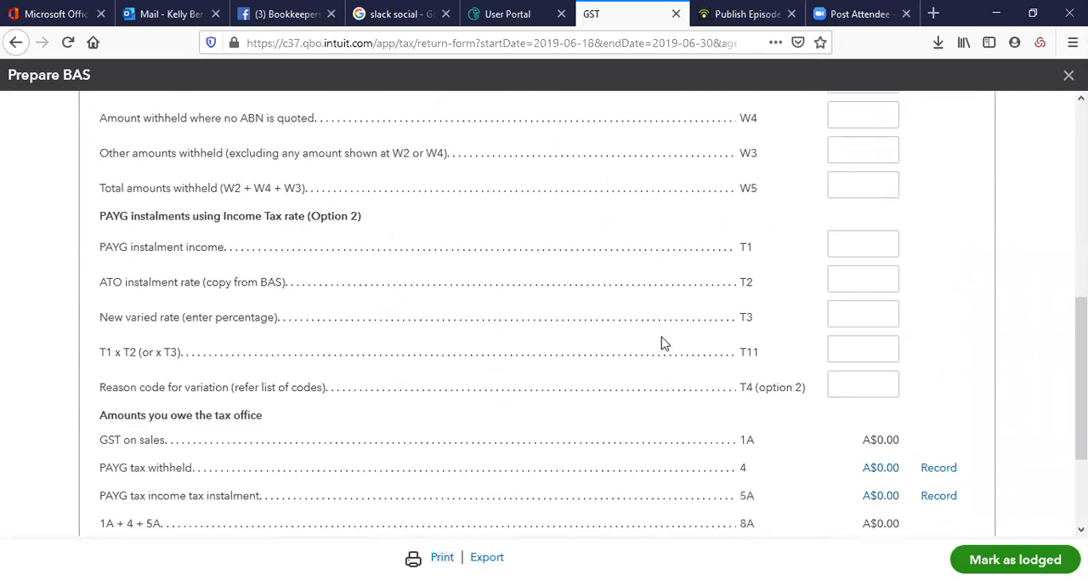
pyautogui.scroll(-2, 659, 341)
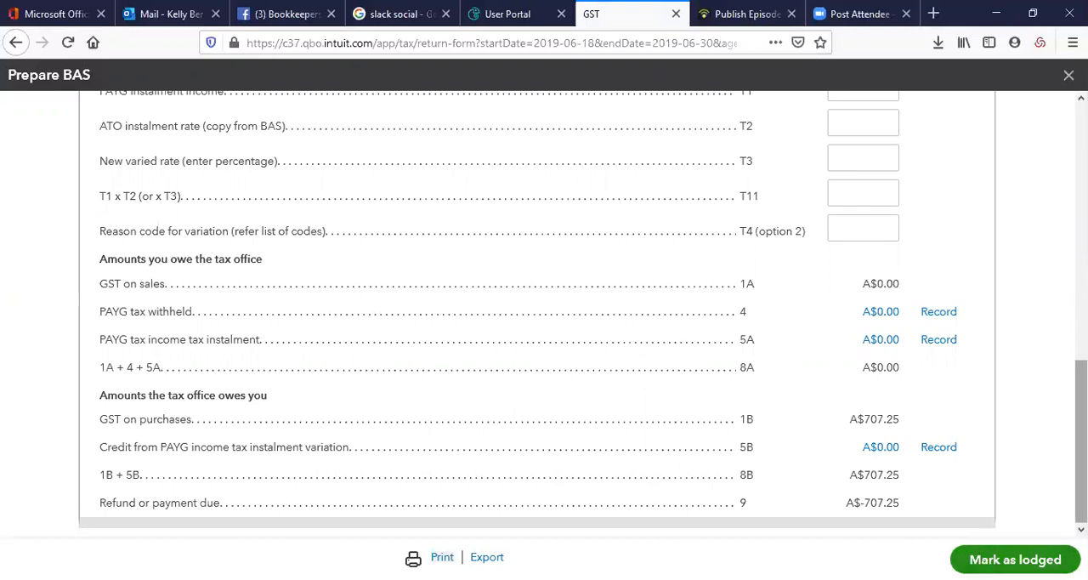
pyautogui.scroll(10, 1035, 108)
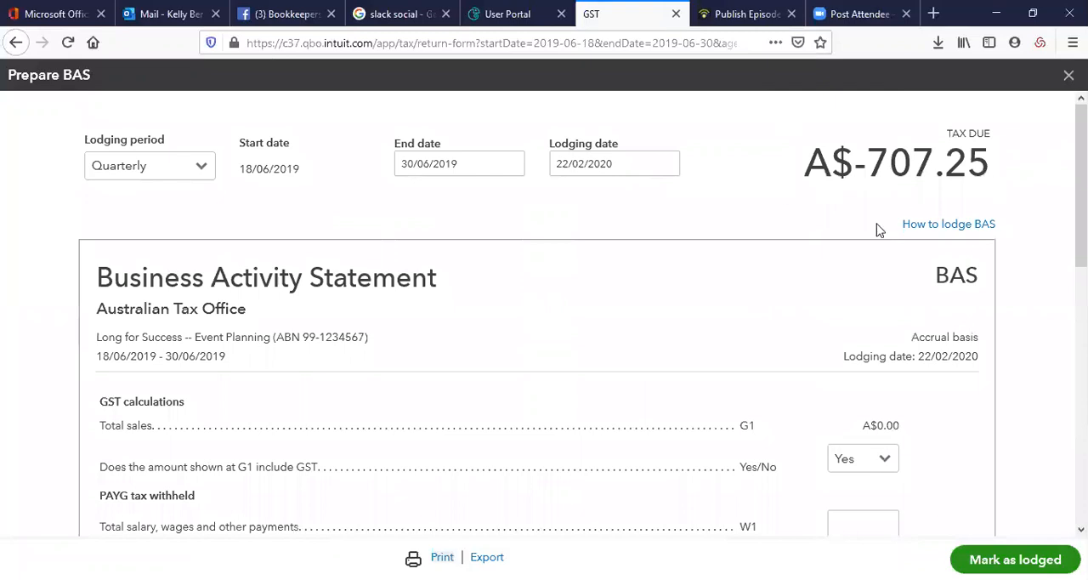
pyautogui.click(1069, 75)
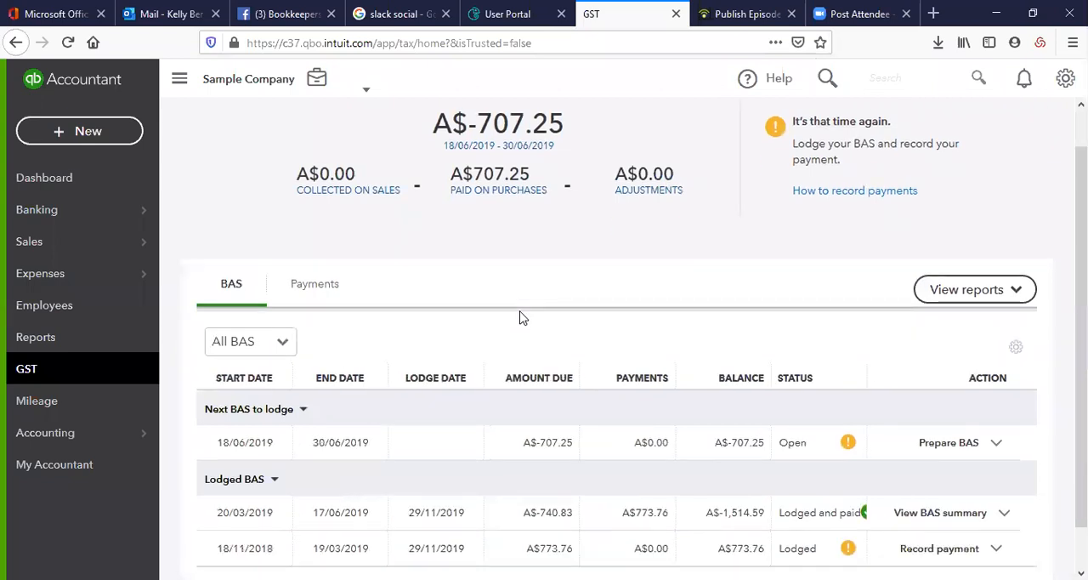
# Look over the lodged BAS entries and the recorded GST payments
pyautogui.scroll(-2, 522, 316)
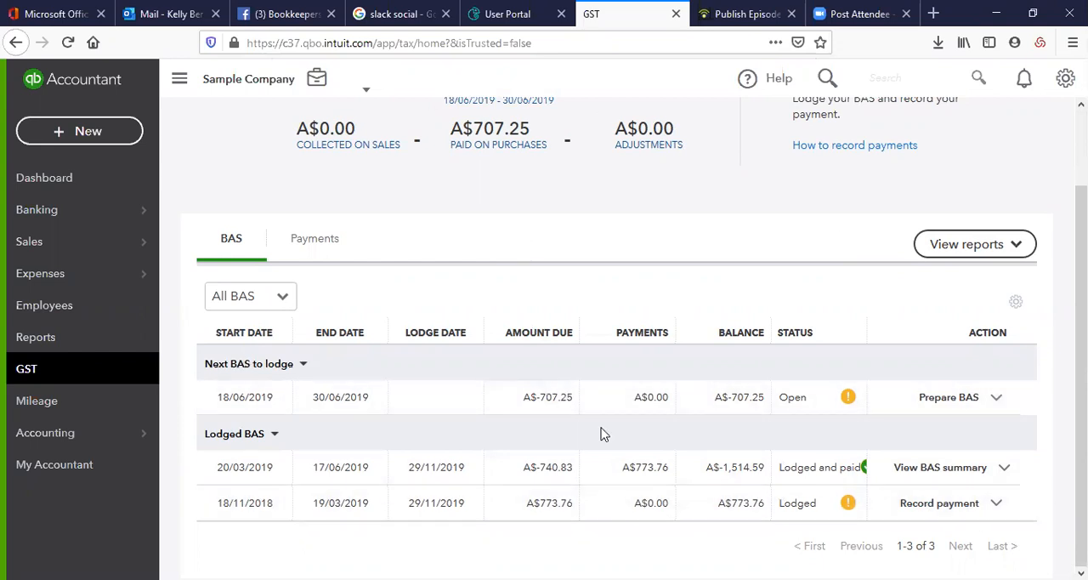
pyautogui.click(311, 244)
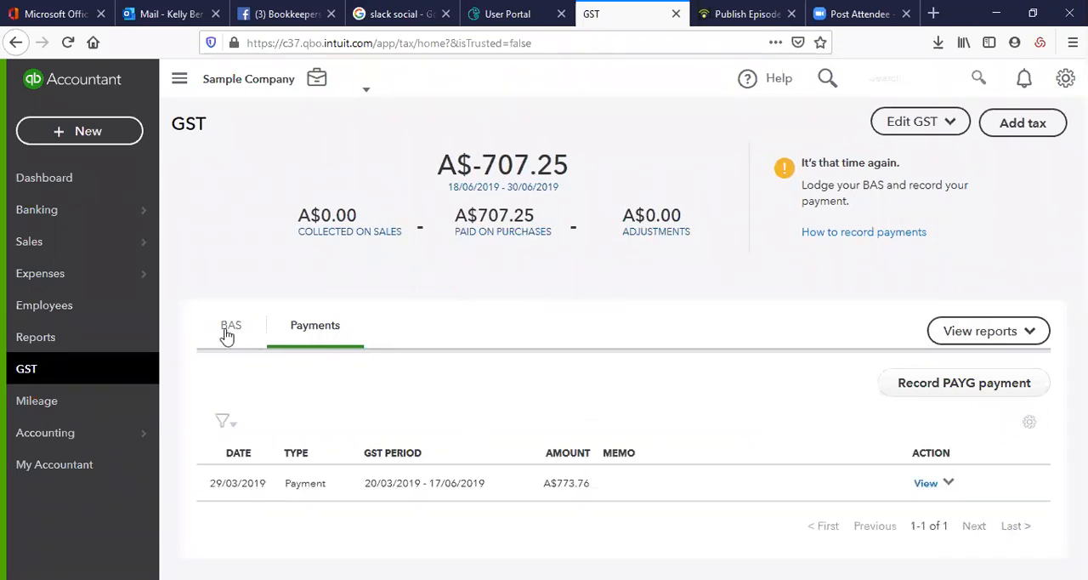
# Open the chart of accounts and look through the listed accounts and their types
pyautogui.moveTo(64, 445)
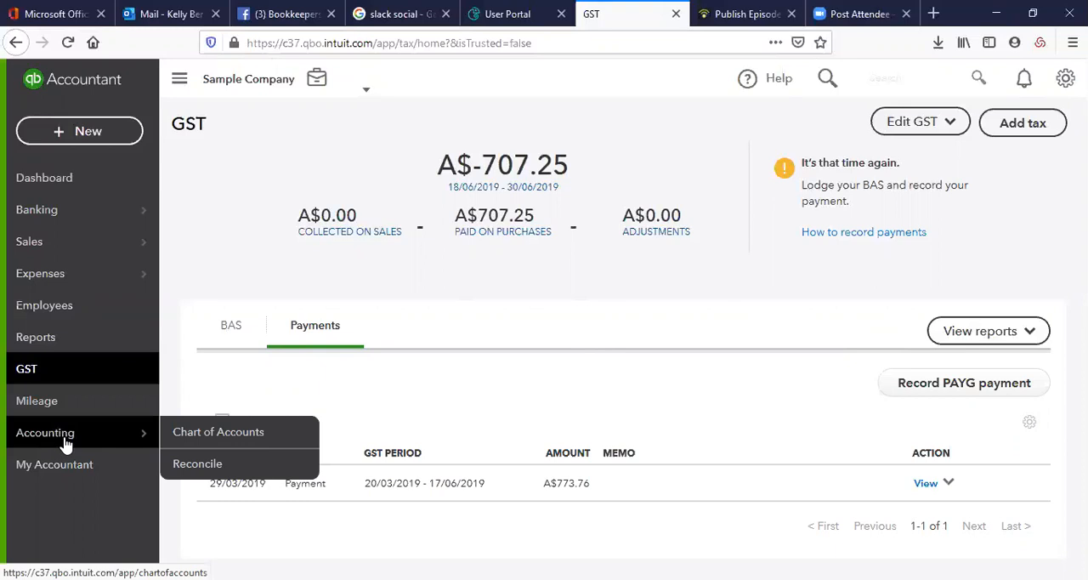
pyautogui.click(255, 431)
pyautogui.click(599, 429)
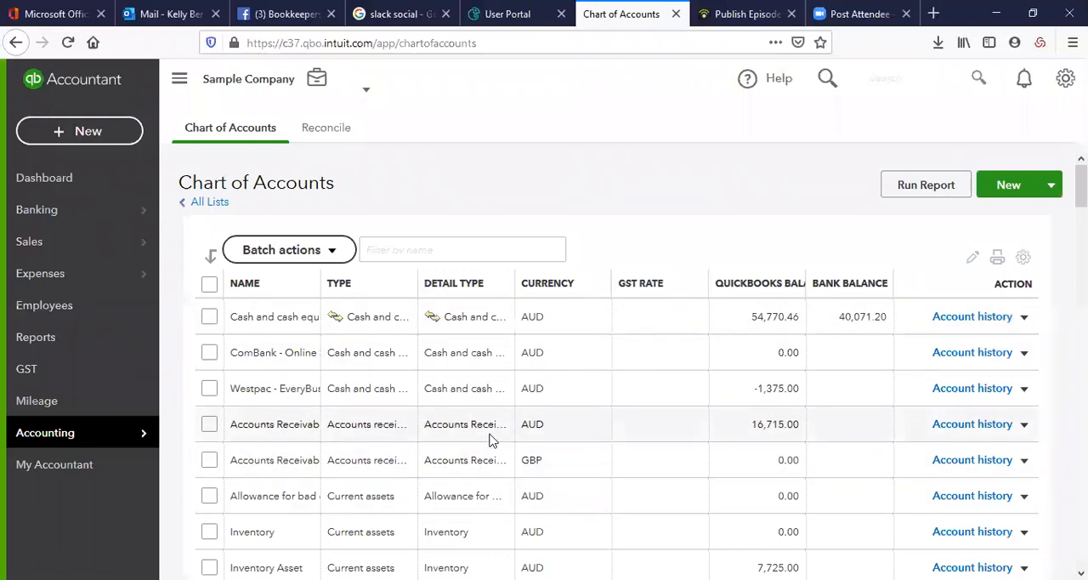
pyautogui.scroll(-2, 490, 439)
pyautogui.scroll(-4, 489, 439)
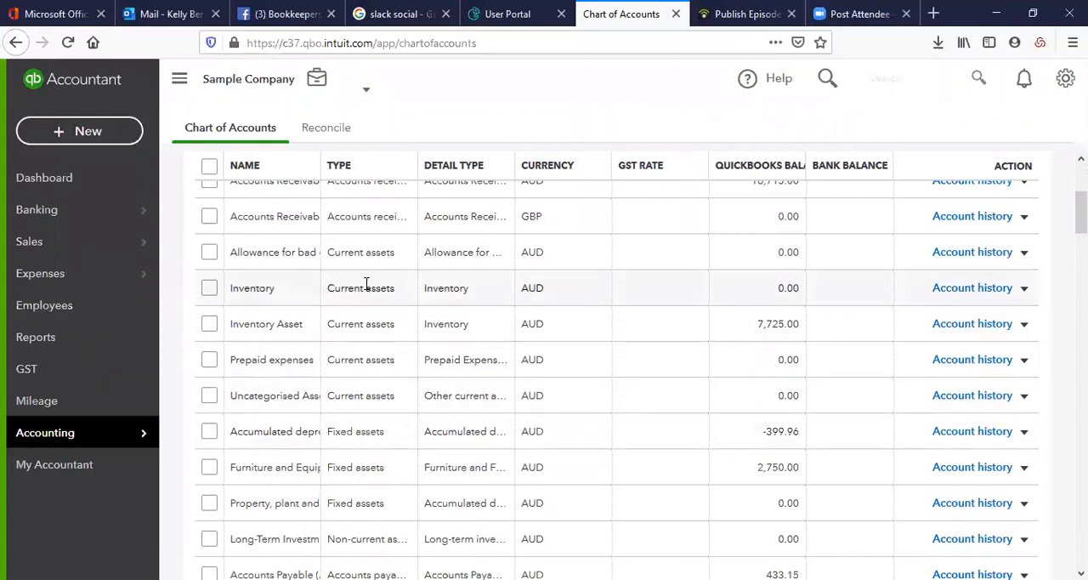
# Open the Inventory account for editing, set its account type to Cost of sales and view the available detail types
pyautogui.click(1025, 289)
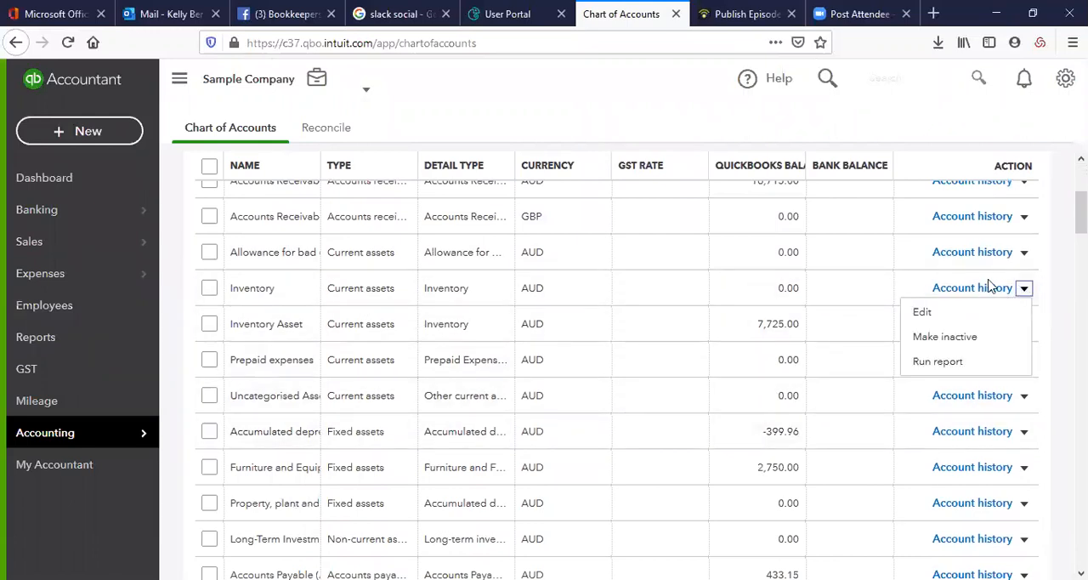
pyautogui.click(939, 315)
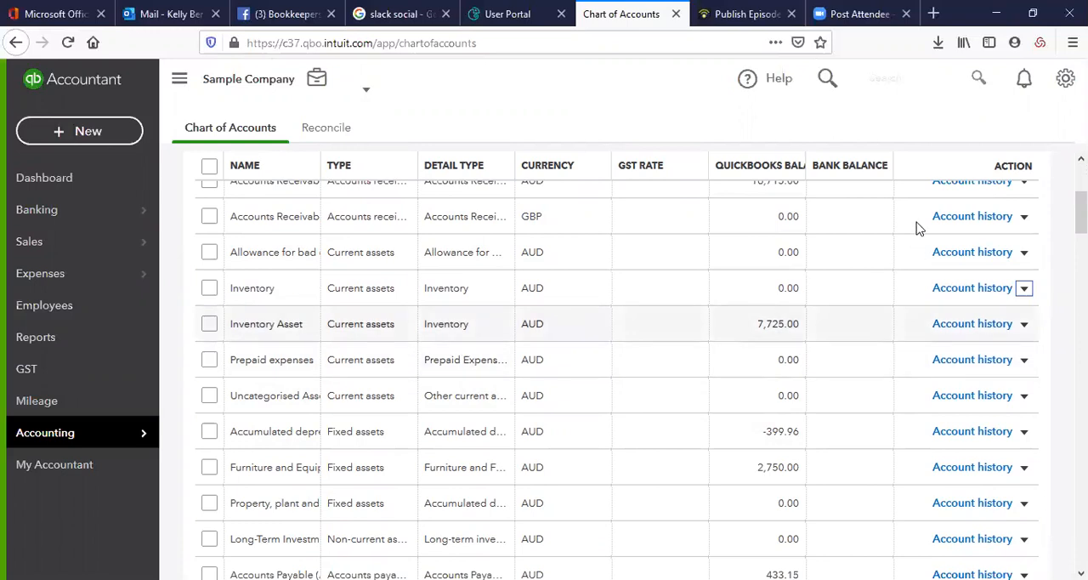
pyautogui.click(337, 178)
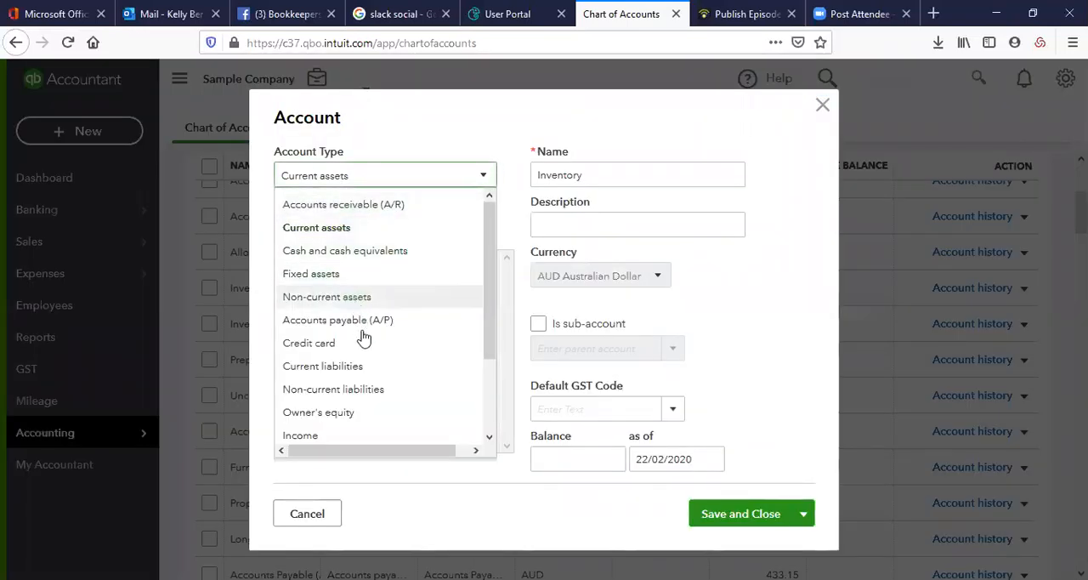
pyautogui.scroll(-1, 365, 357)
pyautogui.scroll(-1, 368, 357)
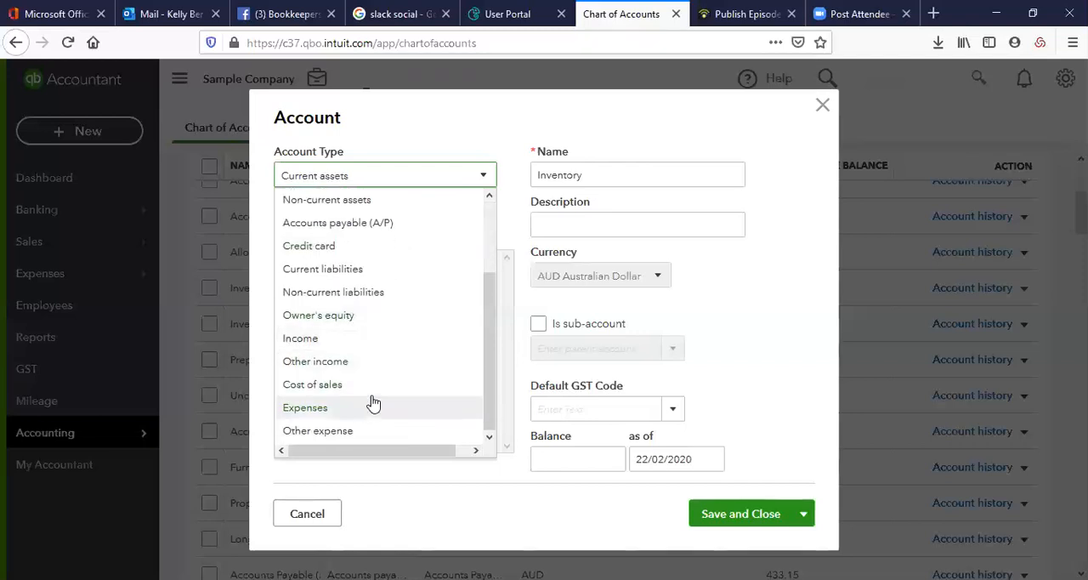
pyautogui.click(371, 390)
pyautogui.click(456, 225)
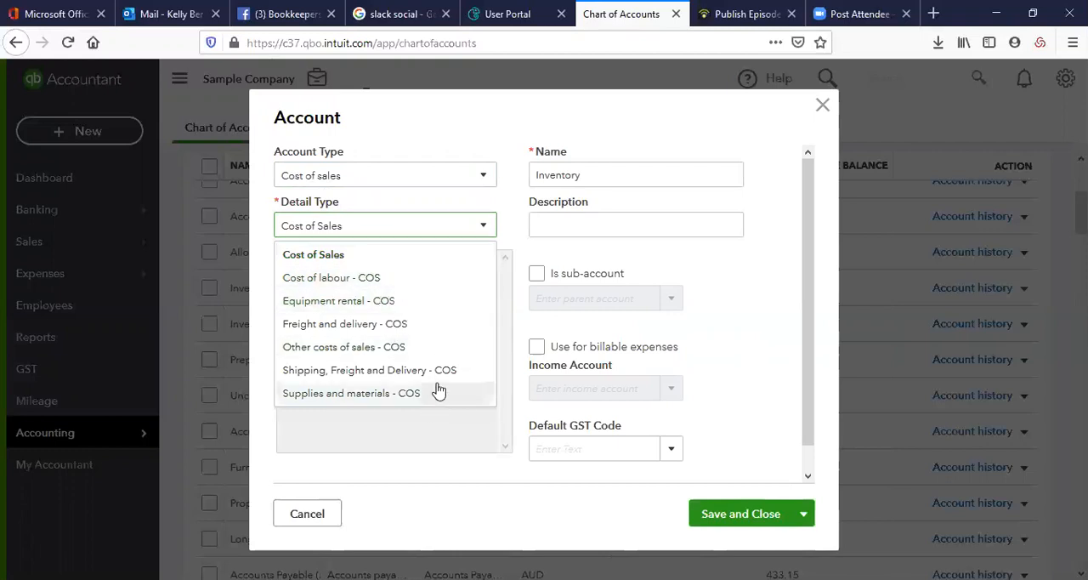
# Try GST on non-capital as the Inventory account's default GST code, and discard the account edits
pyautogui.doubleClick(600, 174)
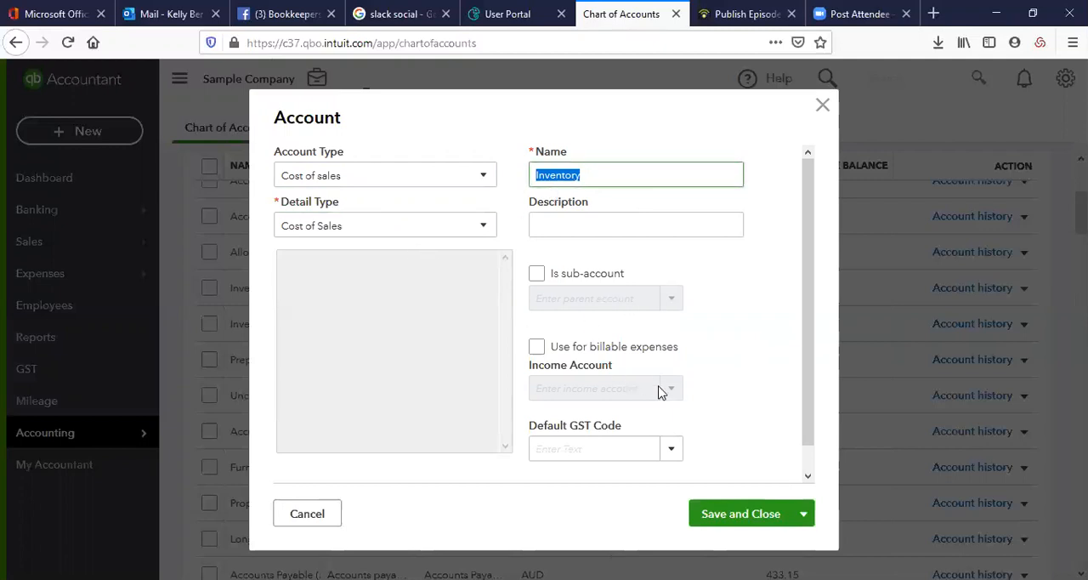
pyautogui.click(670, 445)
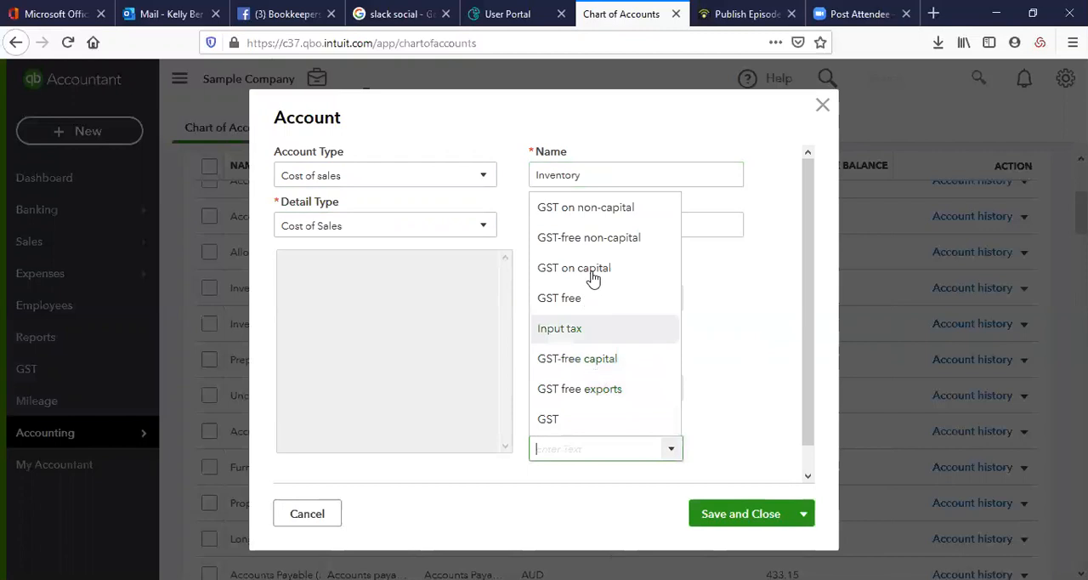
pyautogui.click(595, 213)
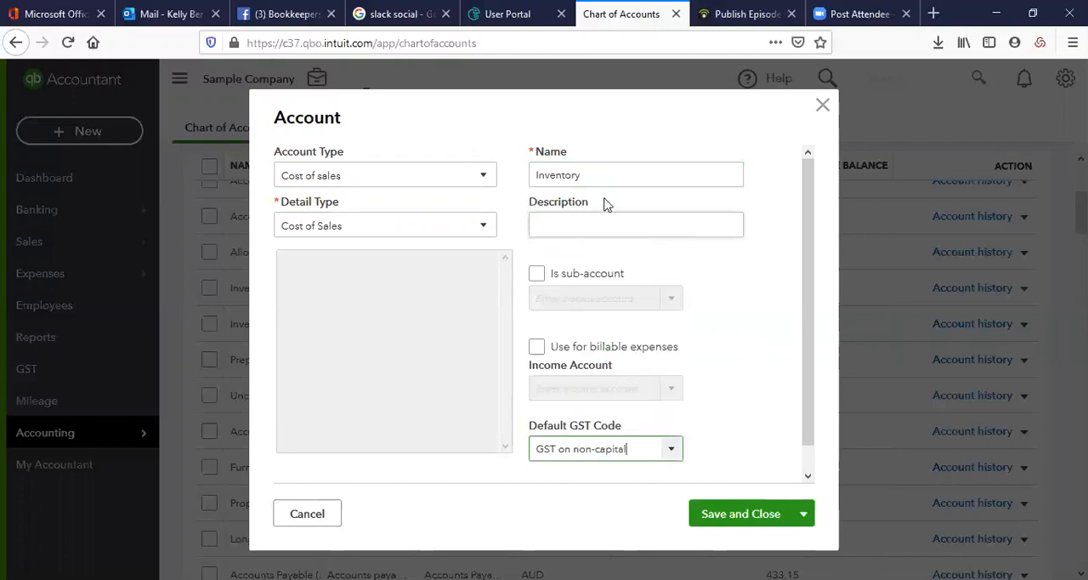
pyautogui.click(334, 513)
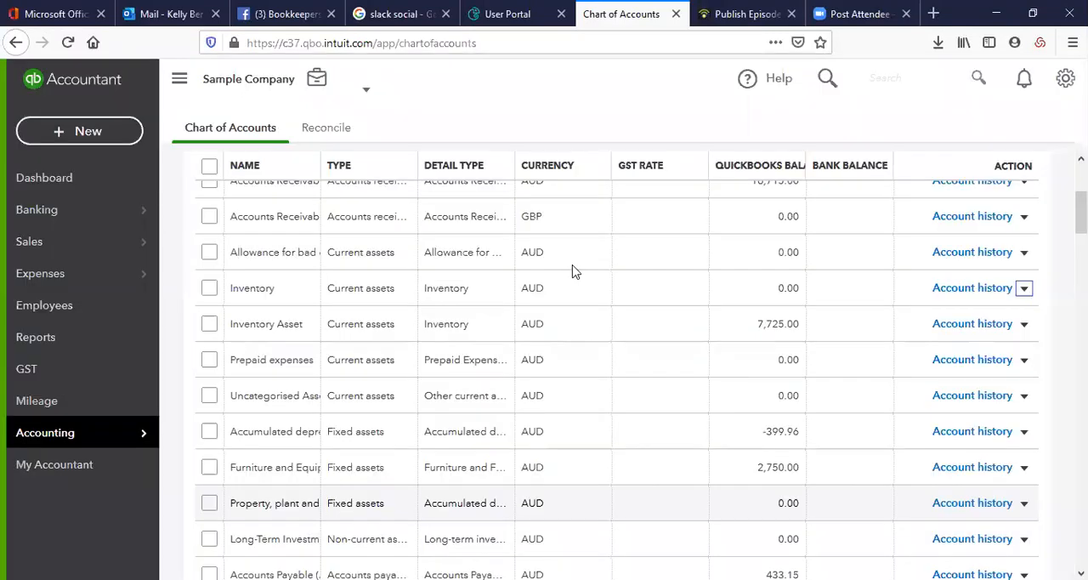
# Open the transaction history of the Inventory account and dismiss the introductory tip
pyautogui.click(1003, 289)
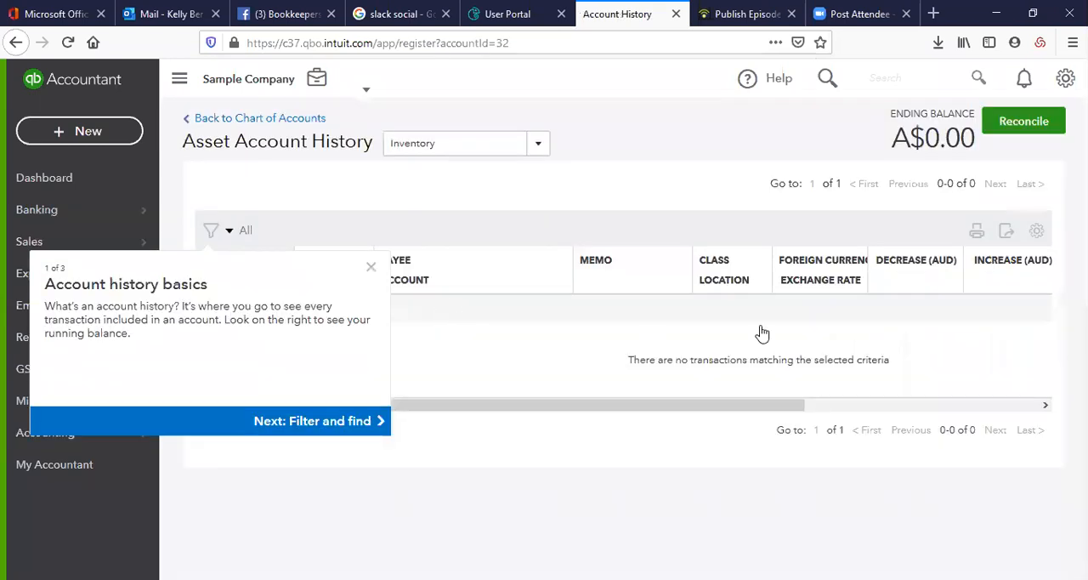
pyautogui.click(370, 269)
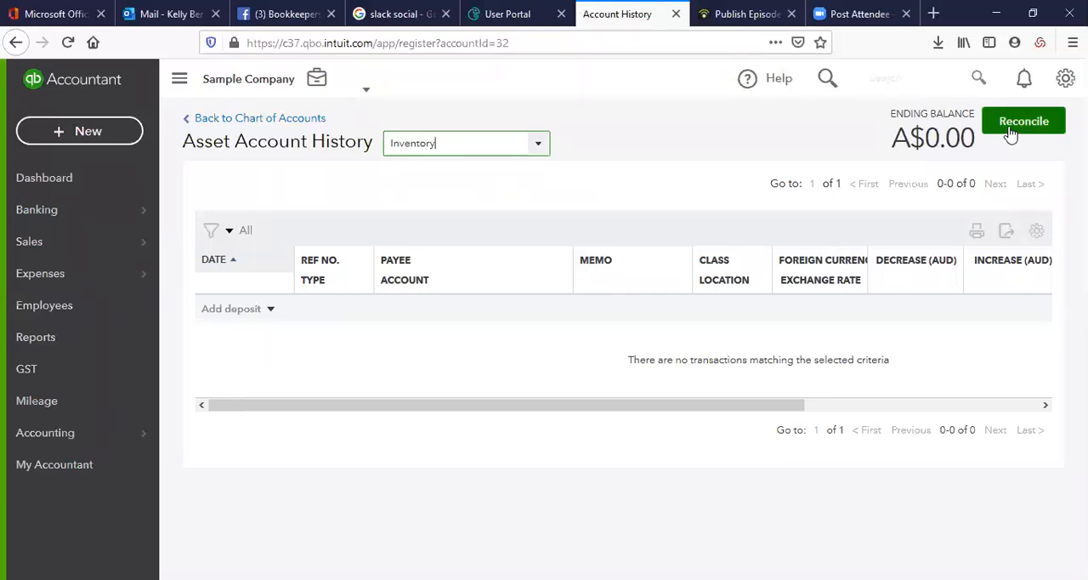
# Go to the account reconciliation page, accept its introduction and view the account selection
pyautogui.click(88, 444)
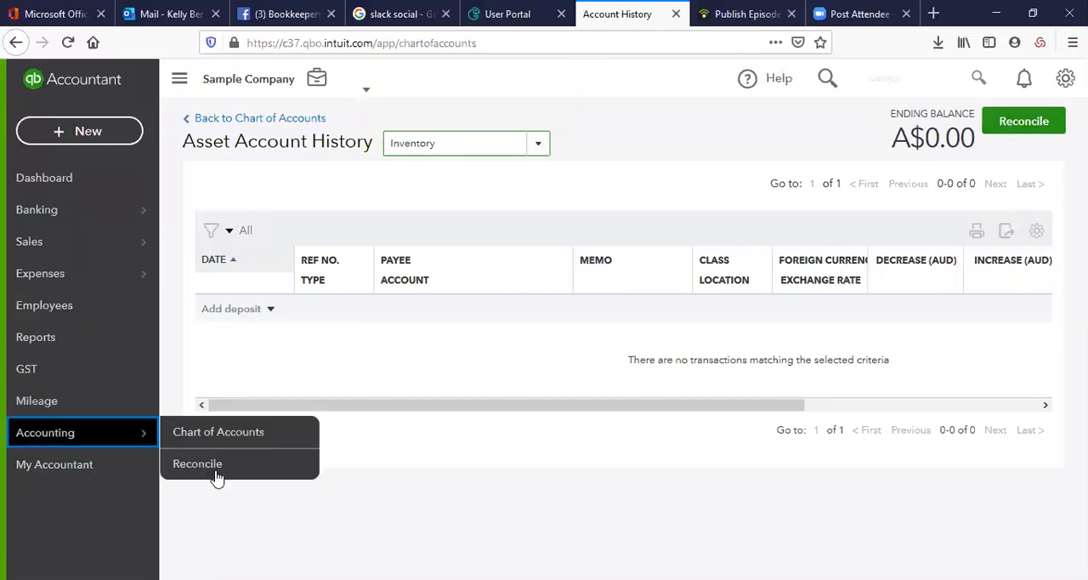
pyautogui.moveTo(113, 444)
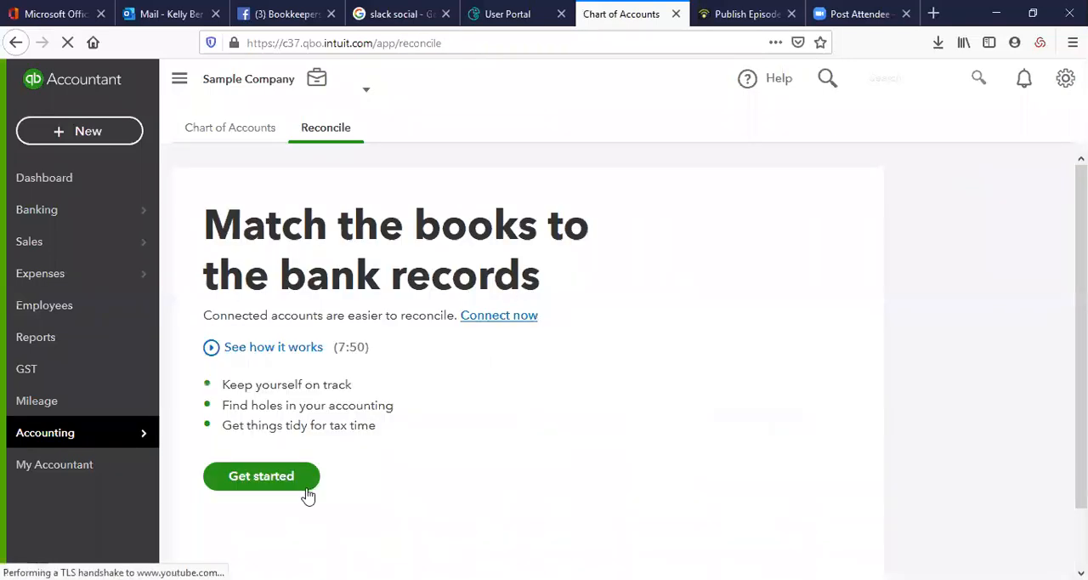
pyautogui.click(286, 477)
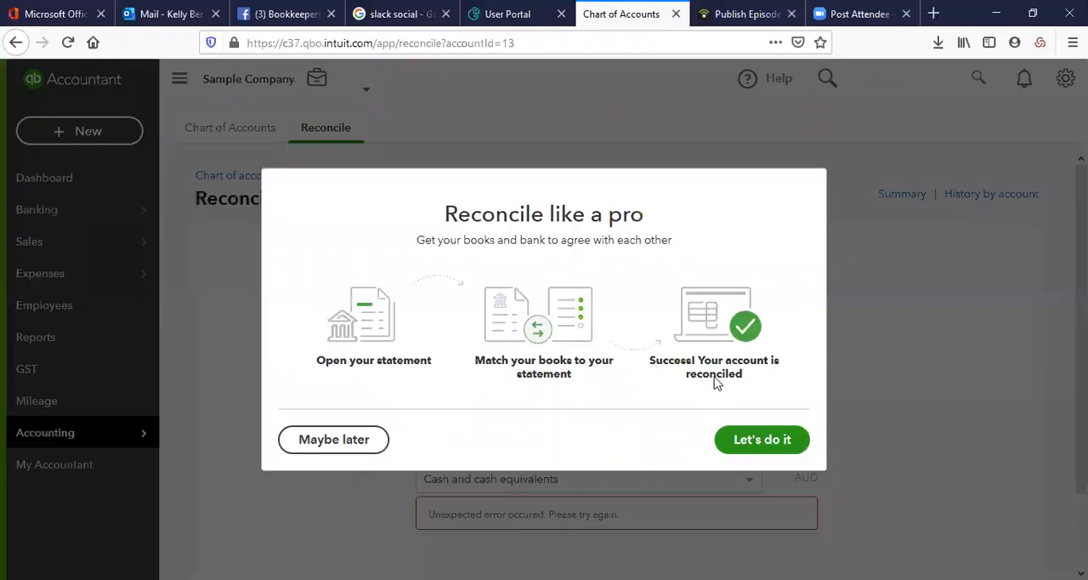
pyautogui.click(768, 445)
pyautogui.scroll(-2, 723, 417)
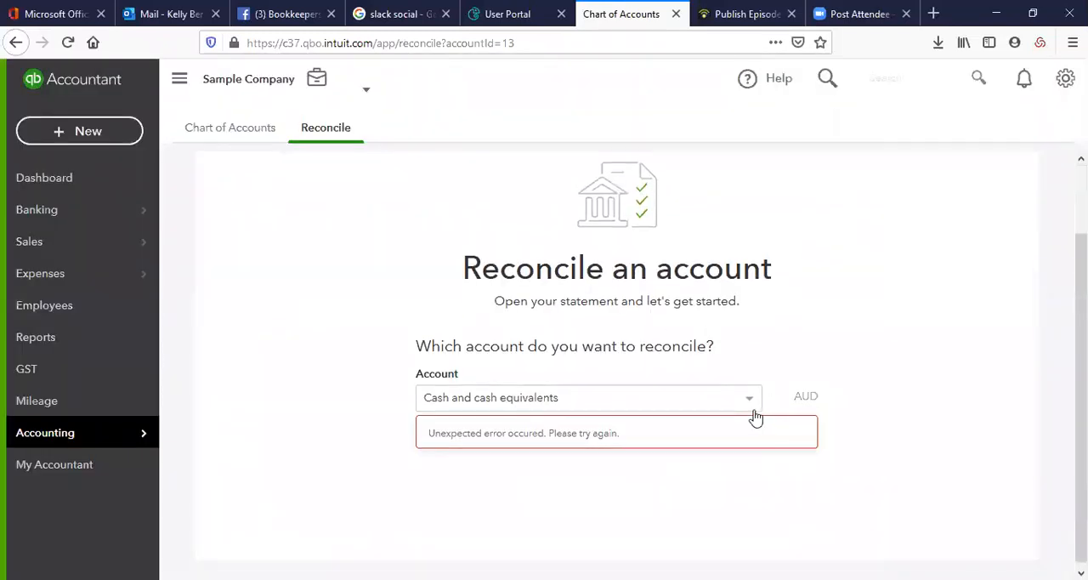
# Try ComBank - Online Saver as the account to reconcile, and switch the selection back to Cash and cash equivalents
pyautogui.click(733, 396)
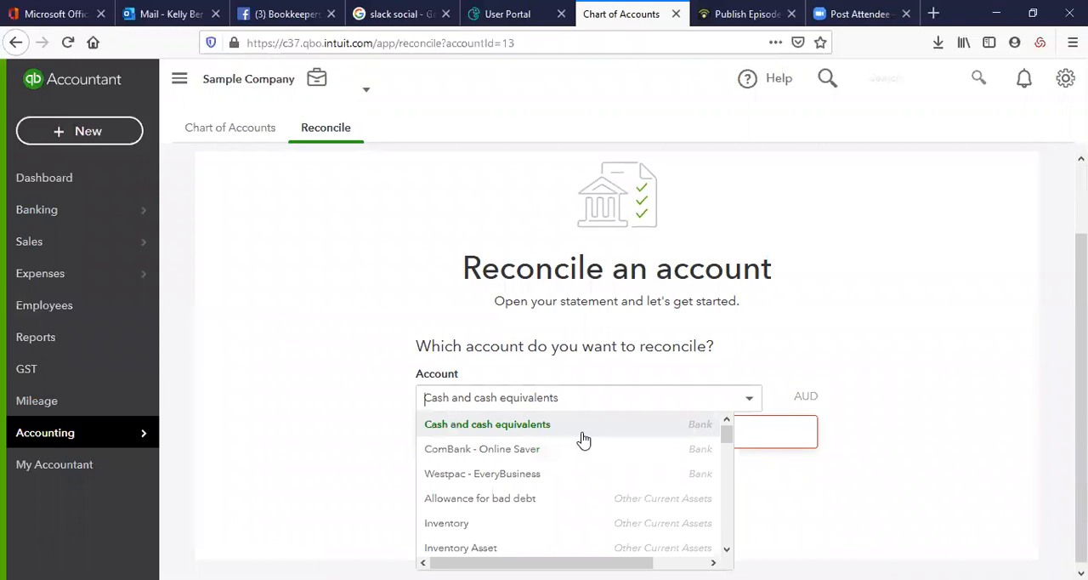
pyautogui.click(691, 430)
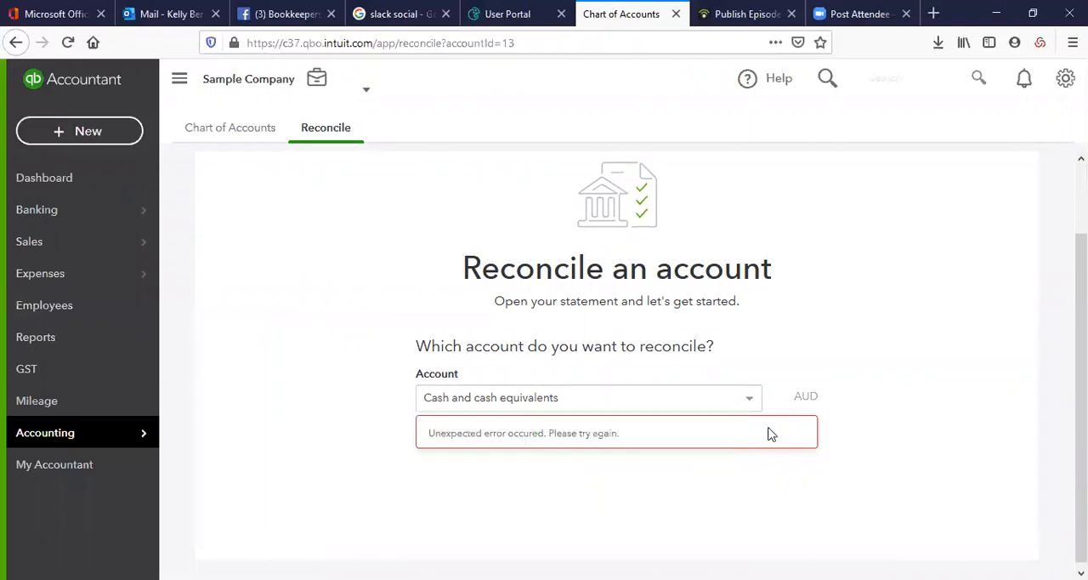
pyautogui.click(734, 395)
pyautogui.click(563, 448)
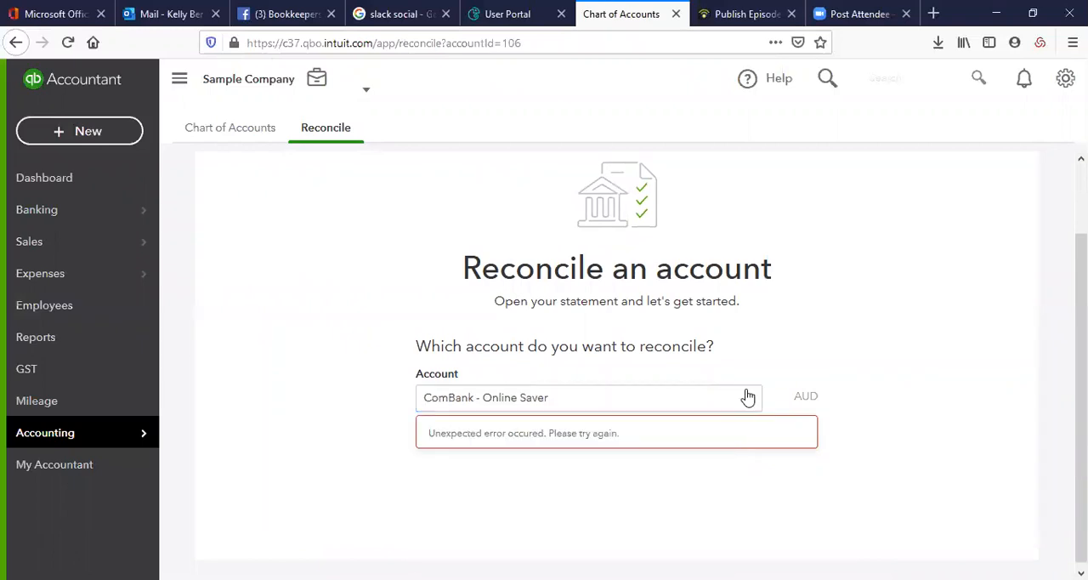
pyautogui.click(576, 396)
pyautogui.click(568, 422)
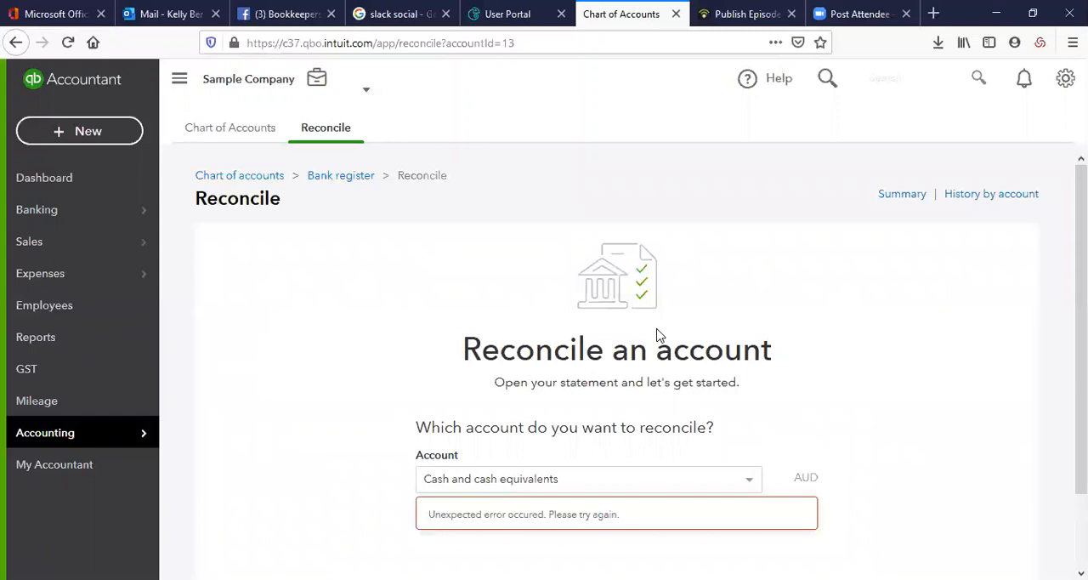
pyautogui.scroll(-2, 651, 335)
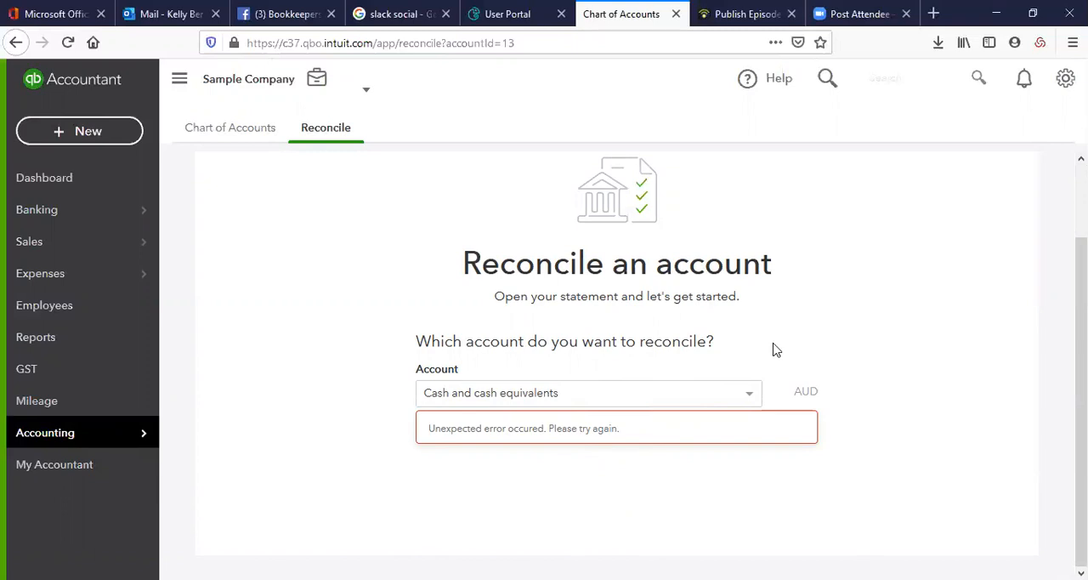
# Return to the dashboard, view the full list of new transaction types, and collapse and close the list
pyautogui.click(51, 180)
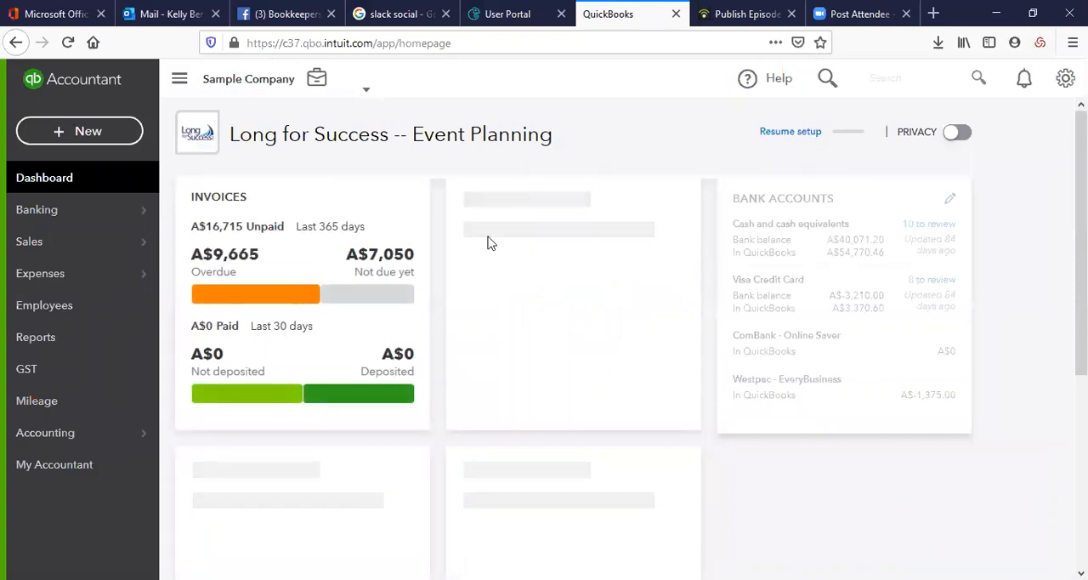
pyautogui.click(88, 132)
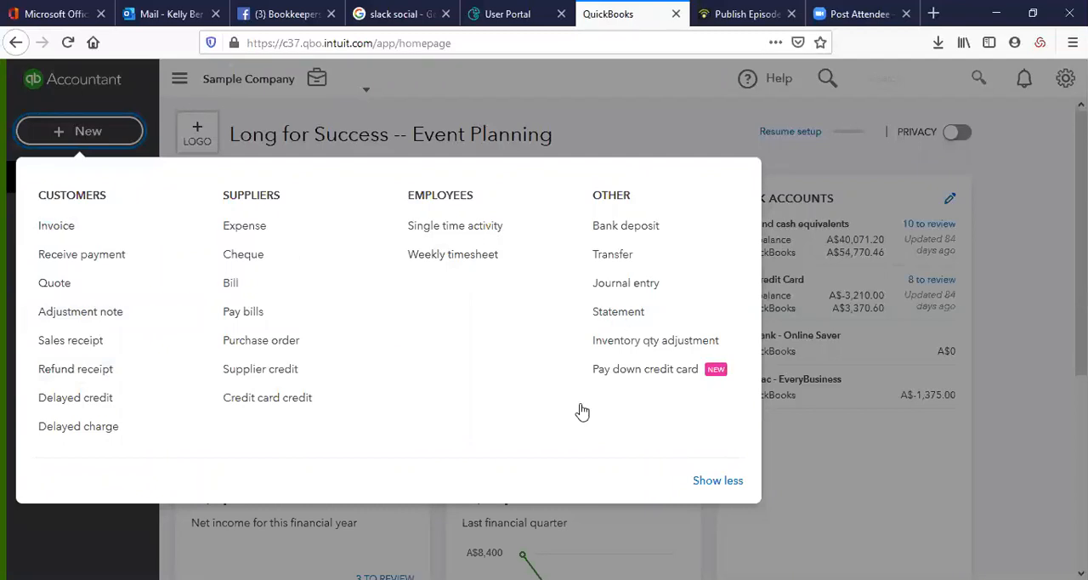
pyautogui.click(719, 481)
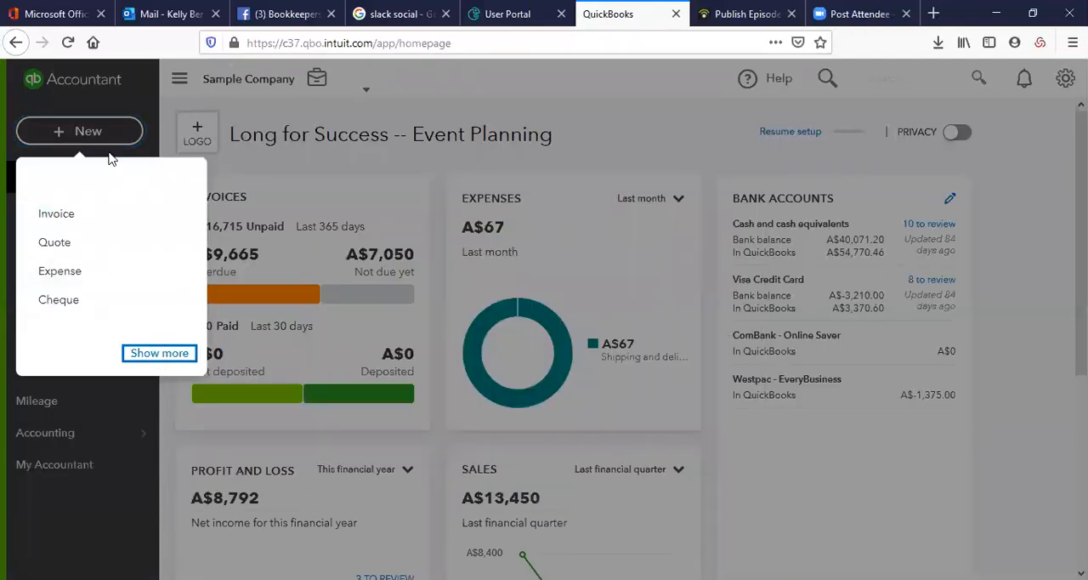
pyautogui.click(294, 143)
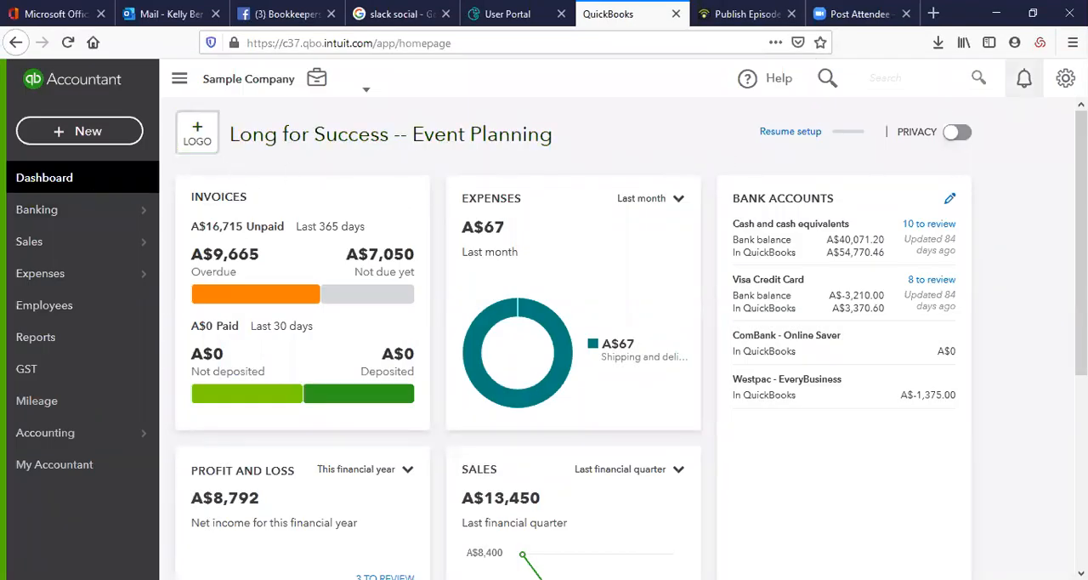
# Open the account and settings page and review the company's name, type, contact and address details
pyautogui.click(1063, 80)
pyautogui.click(480, 194)
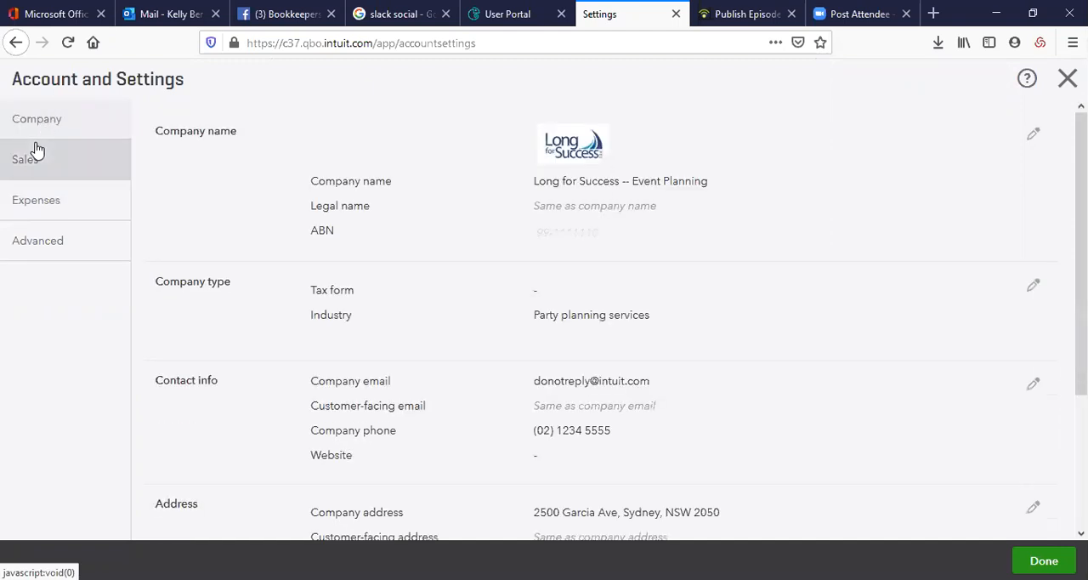
pyautogui.scroll(-4, 578, 236)
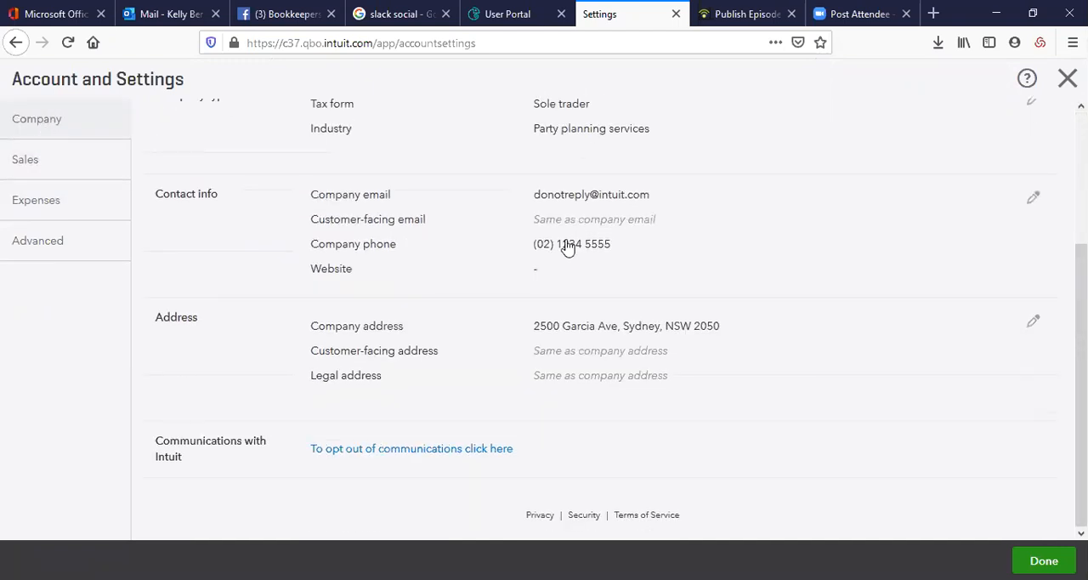
# Review the sales settings from form content to statements, and view the expenses settings
pyautogui.click(73, 166)
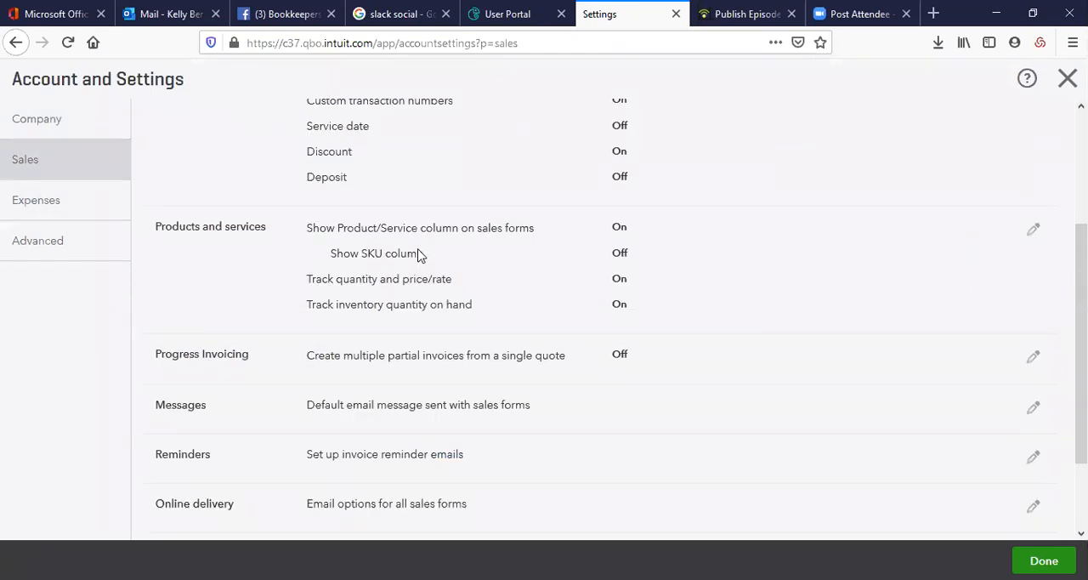
pyautogui.scroll(3, 417, 255)
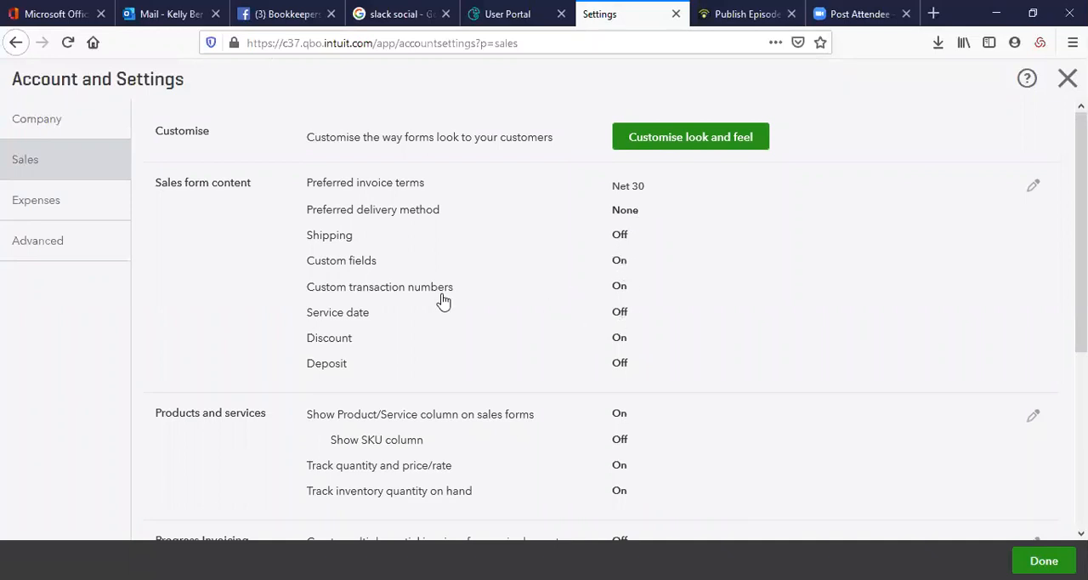
pyautogui.scroll(-3, 440, 299)
pyautogui.scroll(-1, 440, 296)
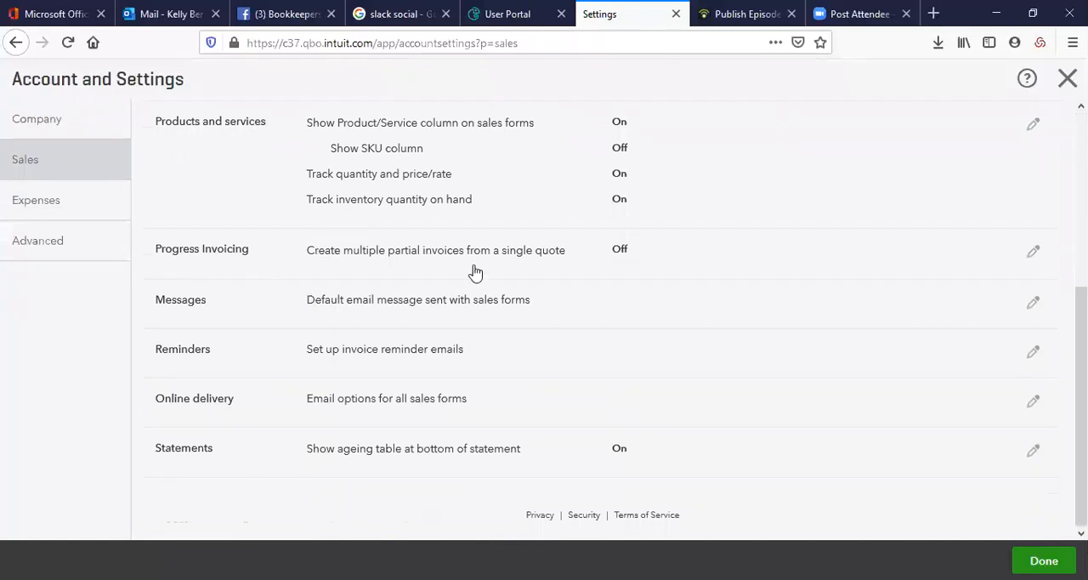
pyautogui.click(49, 198)
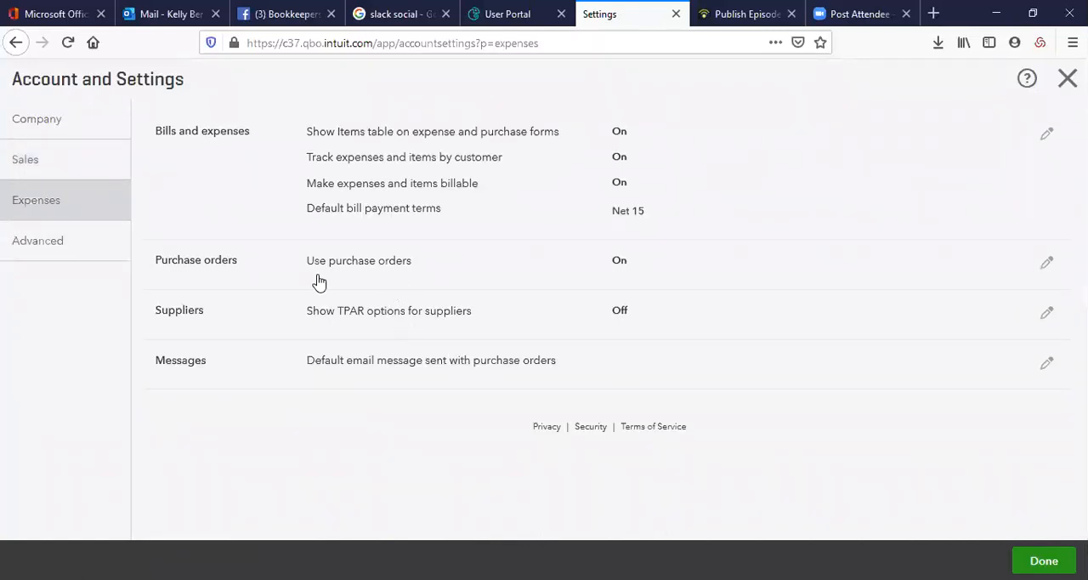
# Review the advanced settings from accounting to other preferences, and close the account settings
pyautogui.click(66, 248)
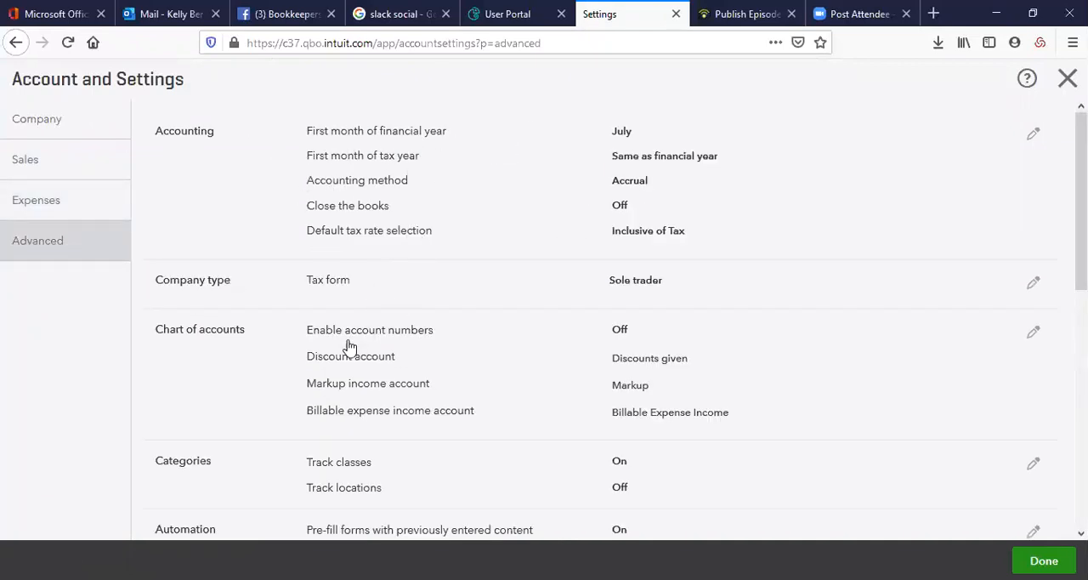
pyautogui.scroll(-3, 347, 344)
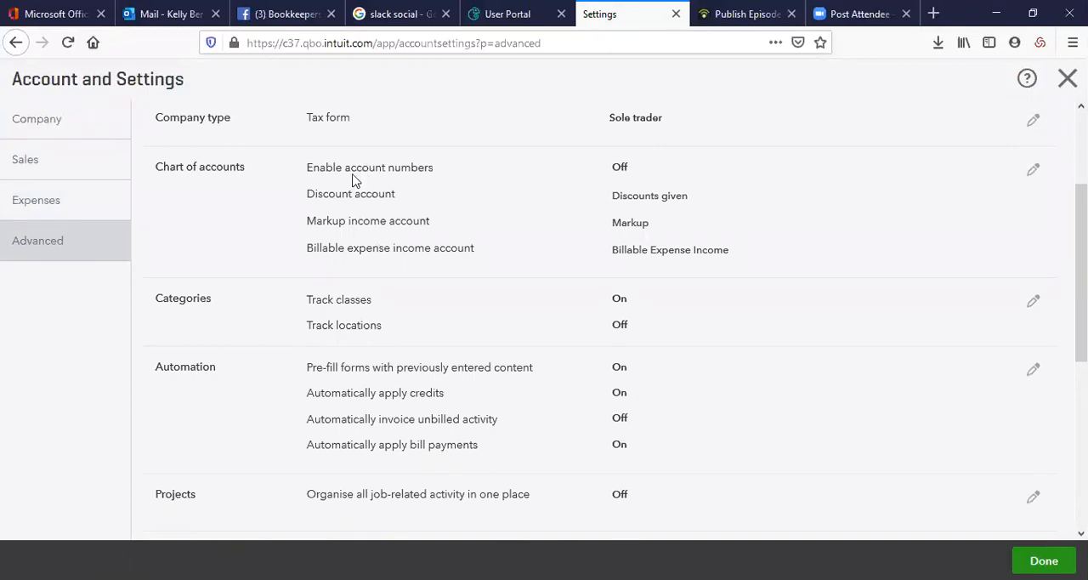
pyautogui.scroll(-5, 507, 417)
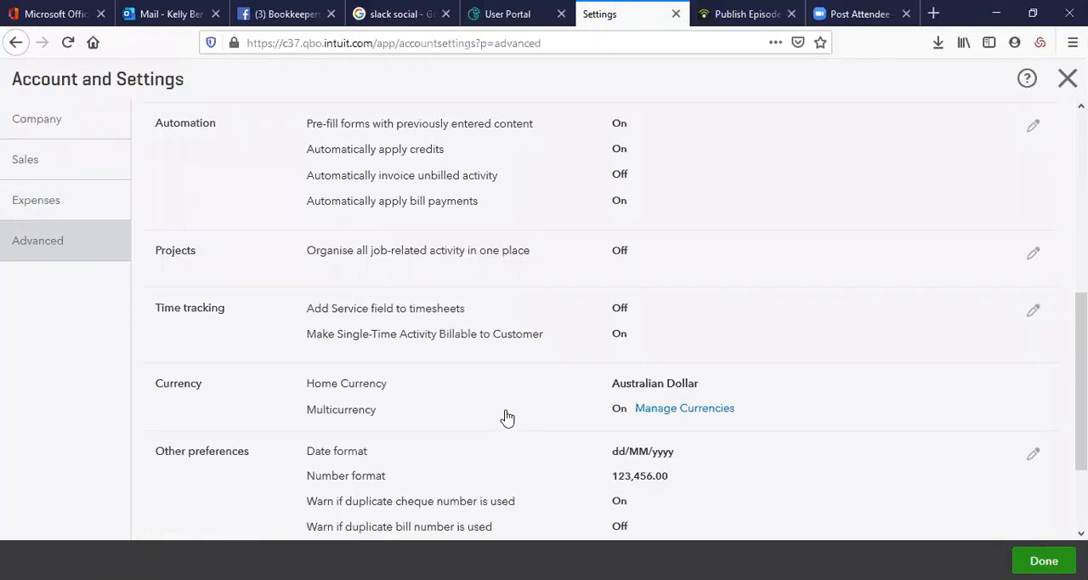
pyautogui.scroll(-2, 265, 309)
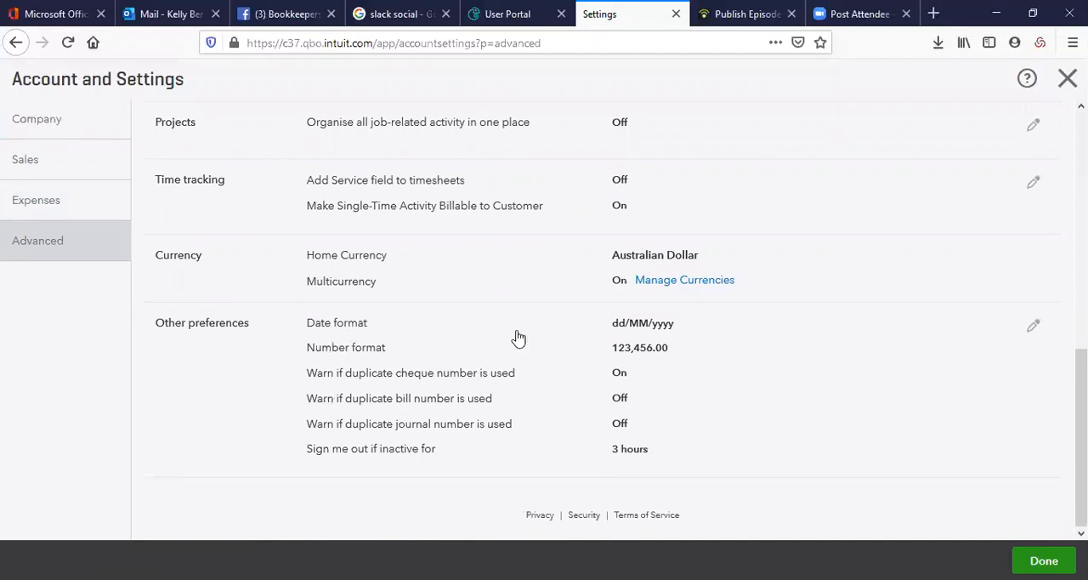
pyautogui.scroll(6, 1025, 488)
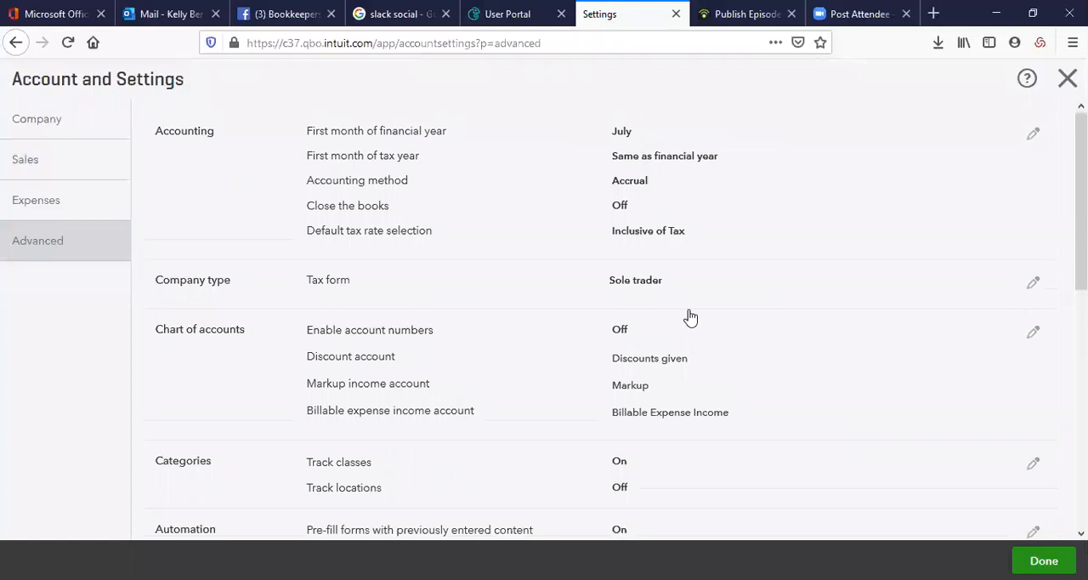
pyautogui.click(1068, 79)
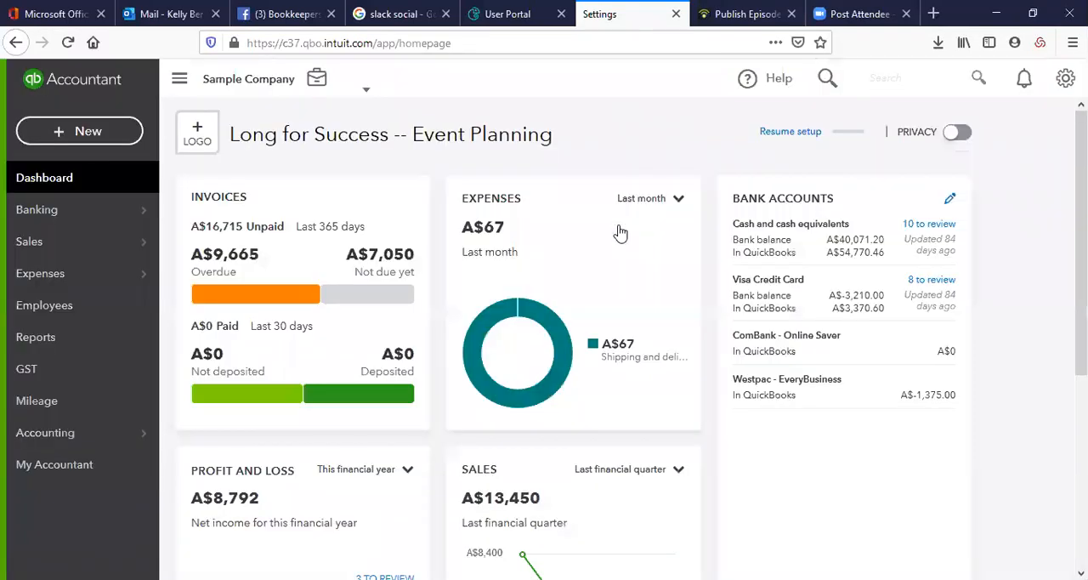